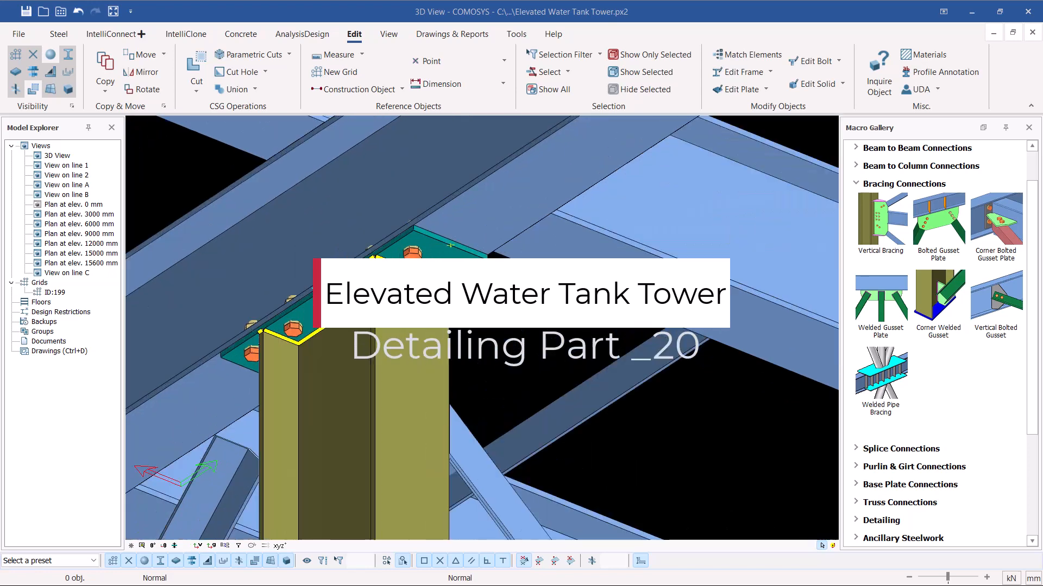
Delete the stray reference point just outside the corner of the bolted plate on top of the column
scroll(339, 260, "down", 4)
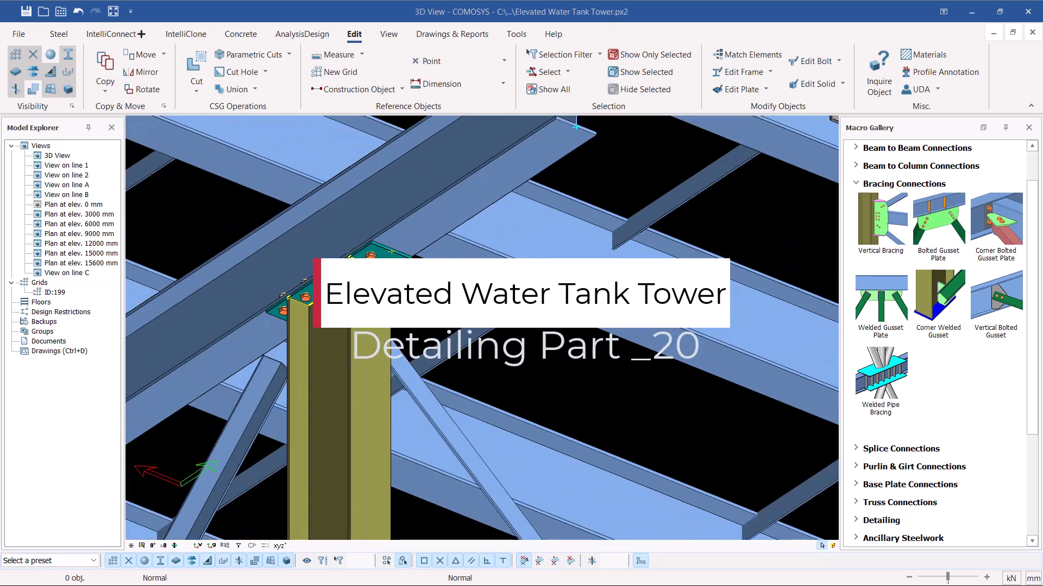
scroll(364, 272, "up", 3)
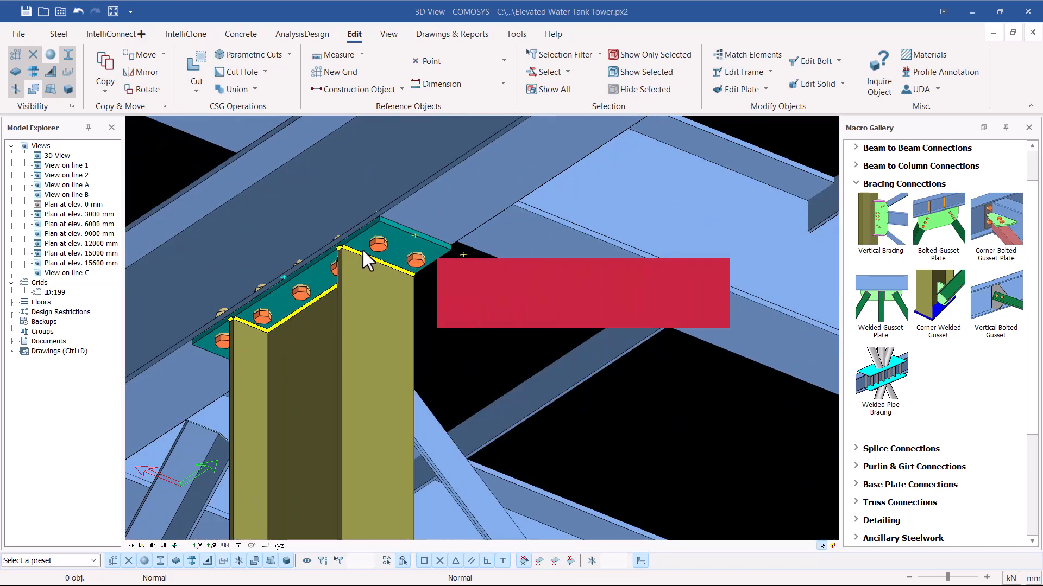
scroll(363, 251, "up", 3)
scroll(465, 246, "down", 2)
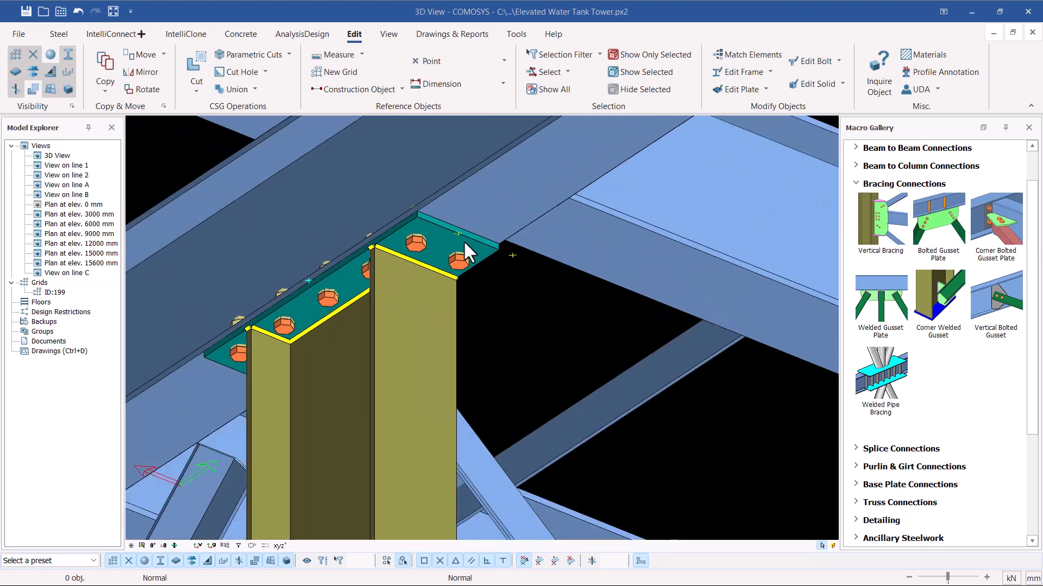
scroll(465, 242, "up", 1)
left_click(529, 262)
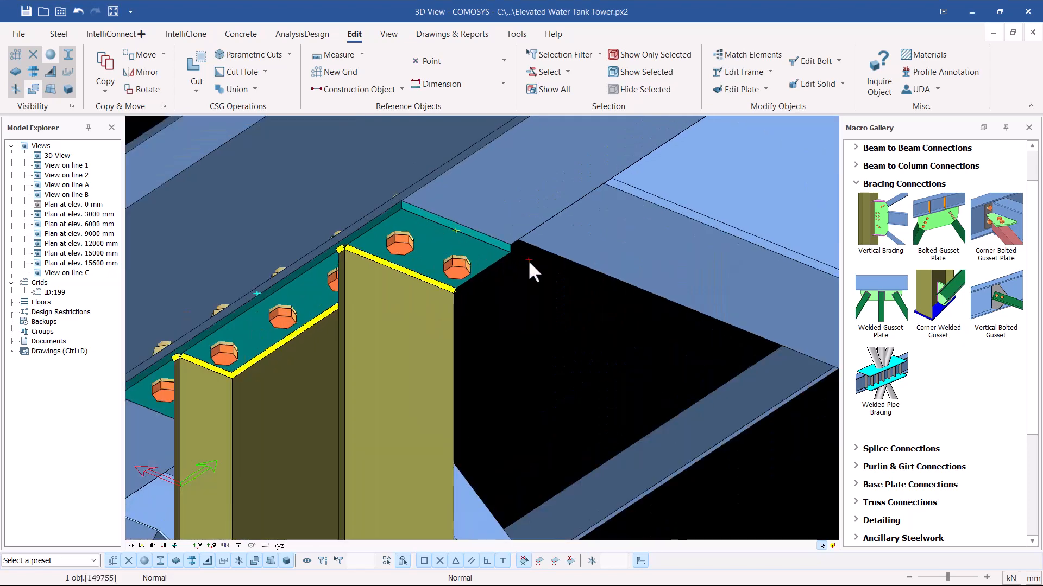
key("Delete")
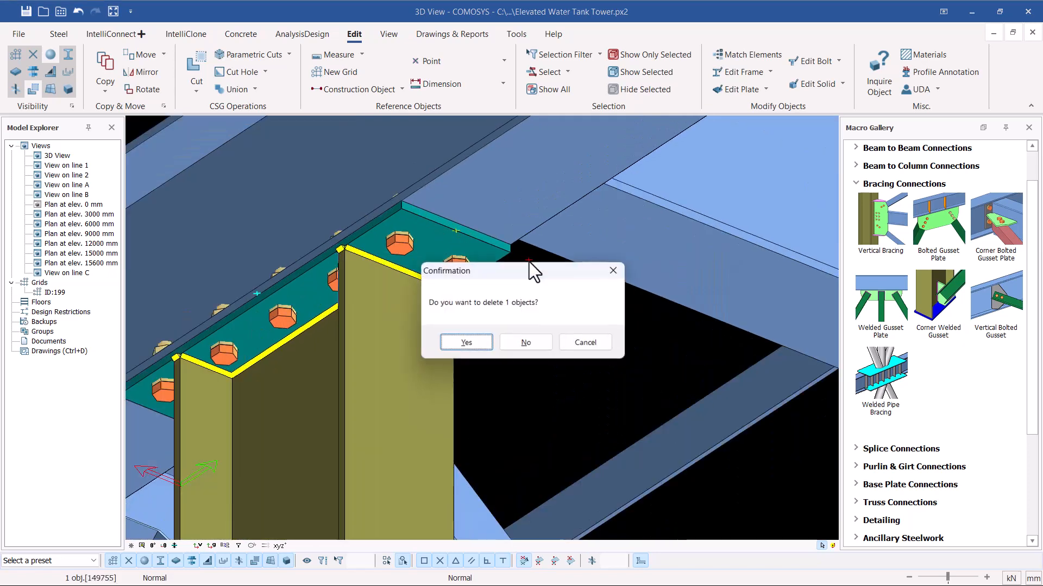
left_click(463, 345)
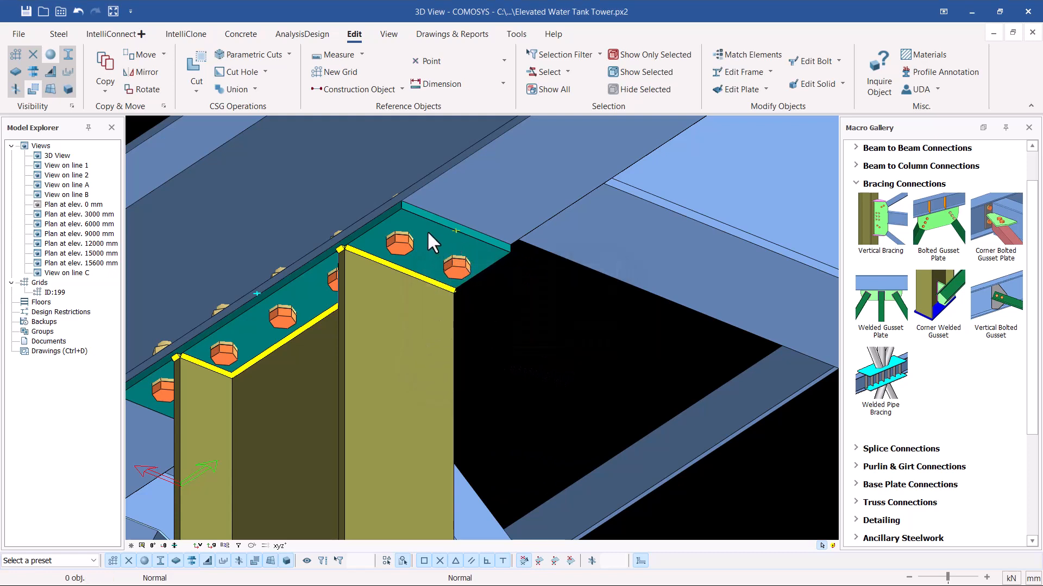
Select the bolted plate on top of the column to check its edge dimensions, and clear the selection
scroll(428, 234, "up", 1)
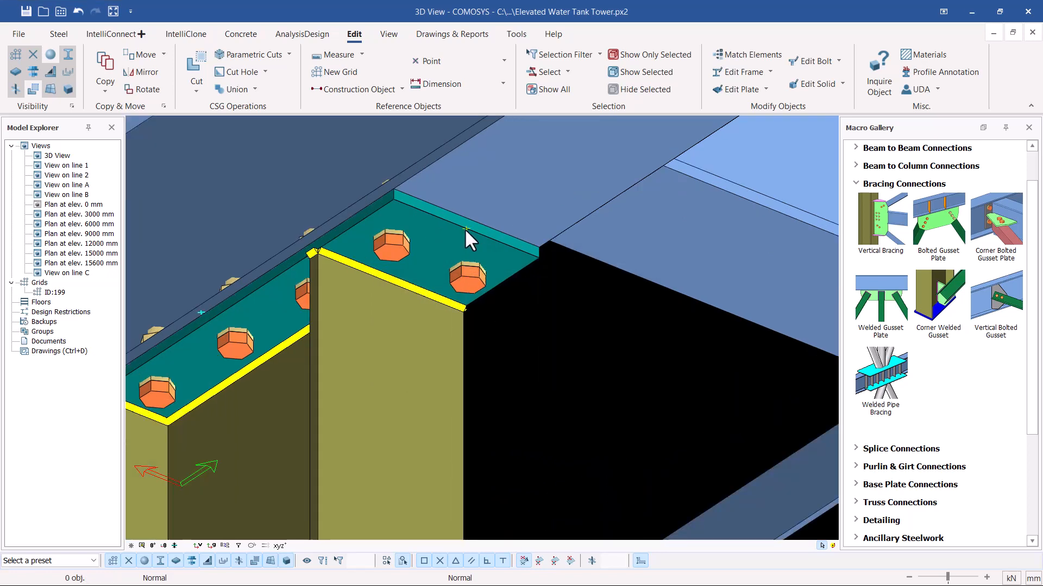
left_click(403, 204)
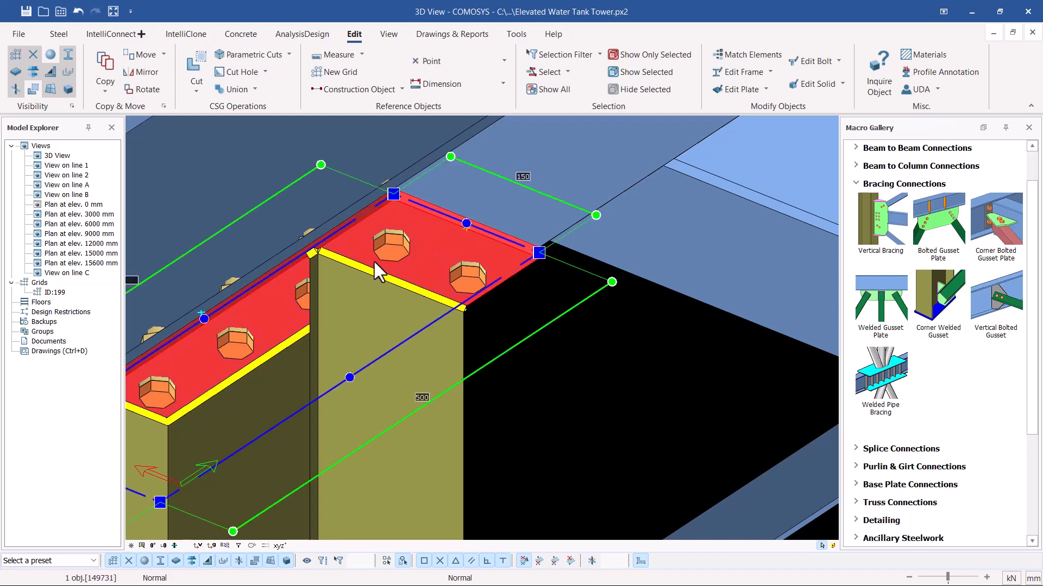
left_click(361, 271)
left_click(651, 368)
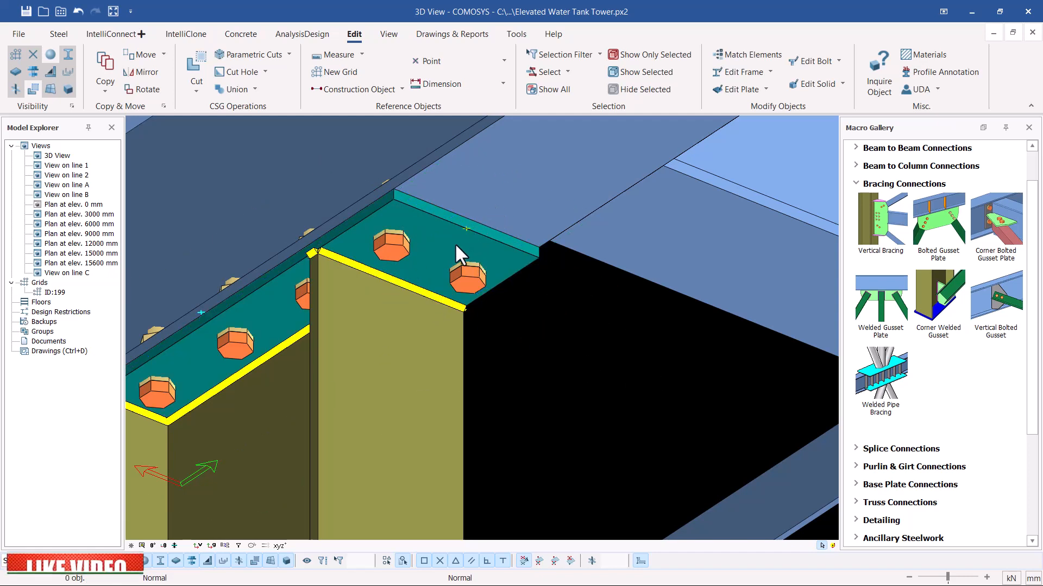
scroll(455, 243, "up", 1)
right_click(469, 222)
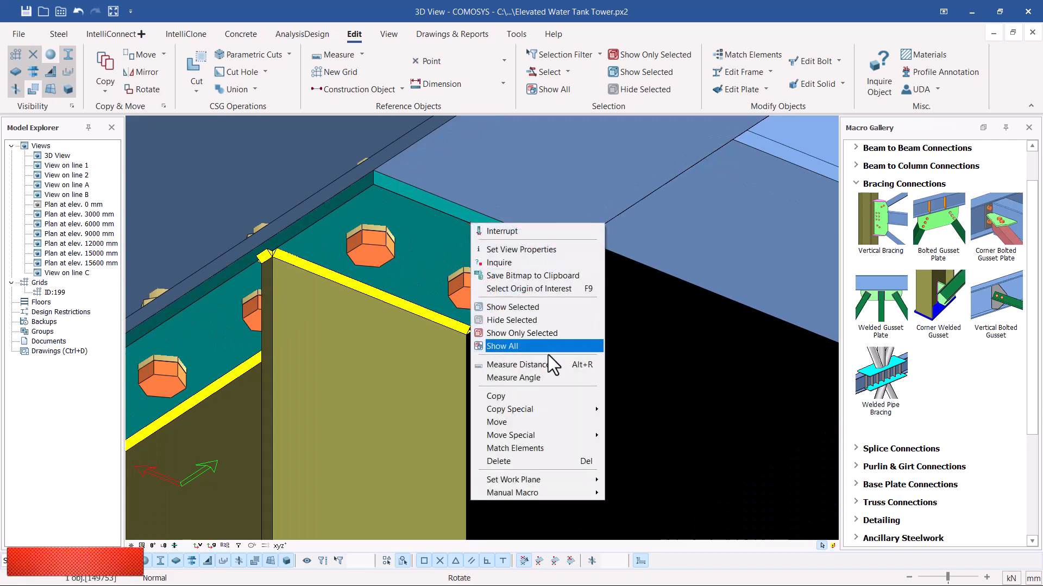
mouse_move(516, 412)
left_click(635, 408)
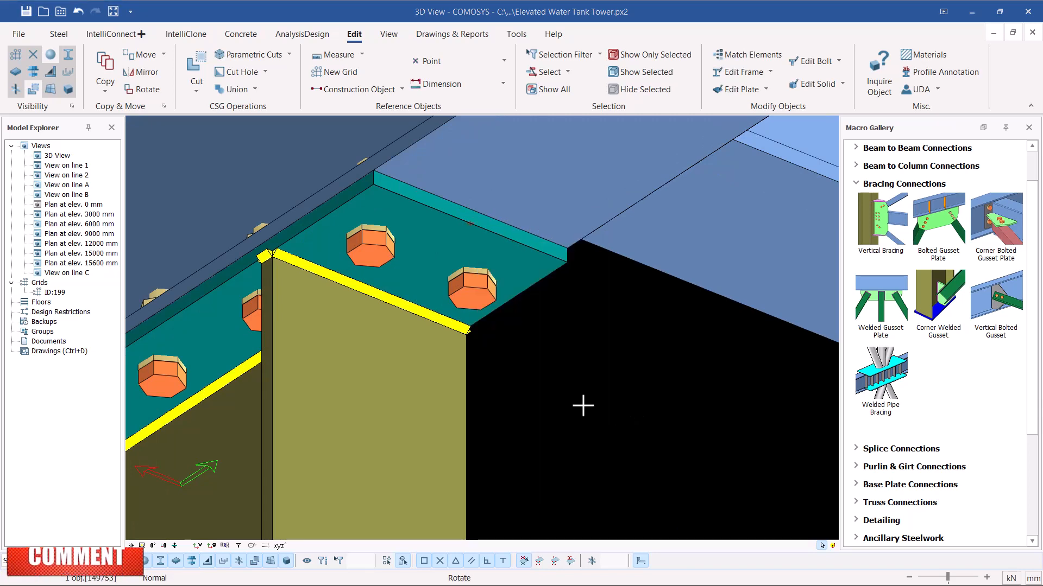
scroll(466, 254, "down", 3)
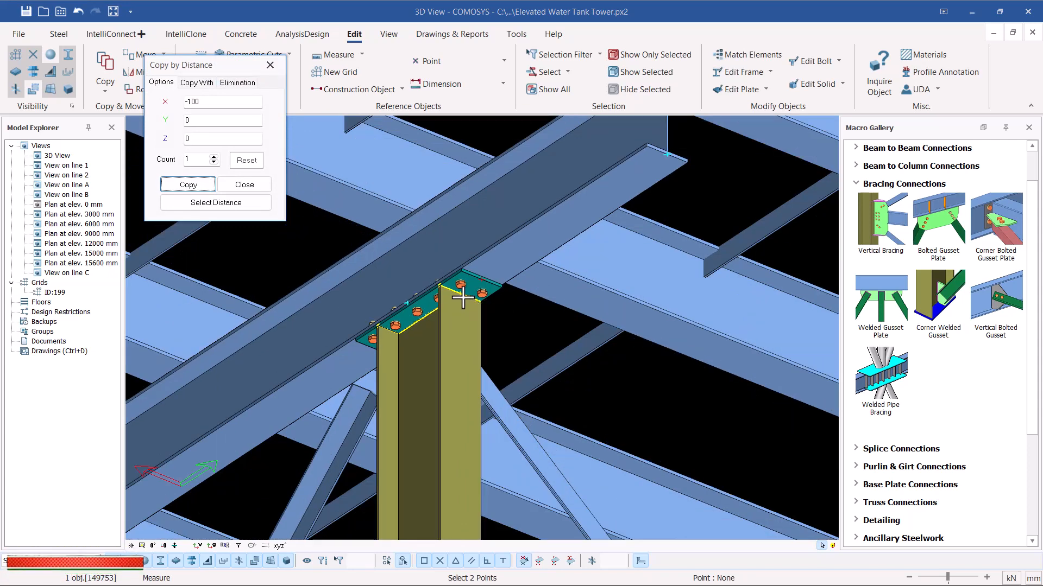
left_click(259, 188)
Make one linear copy of the reference point on the bolted plate's end edge at X 0, Y -100, Z 0 mm
middle_click_drag(424, 274, 456, 253)
scroll(475, 291, "up", 5)
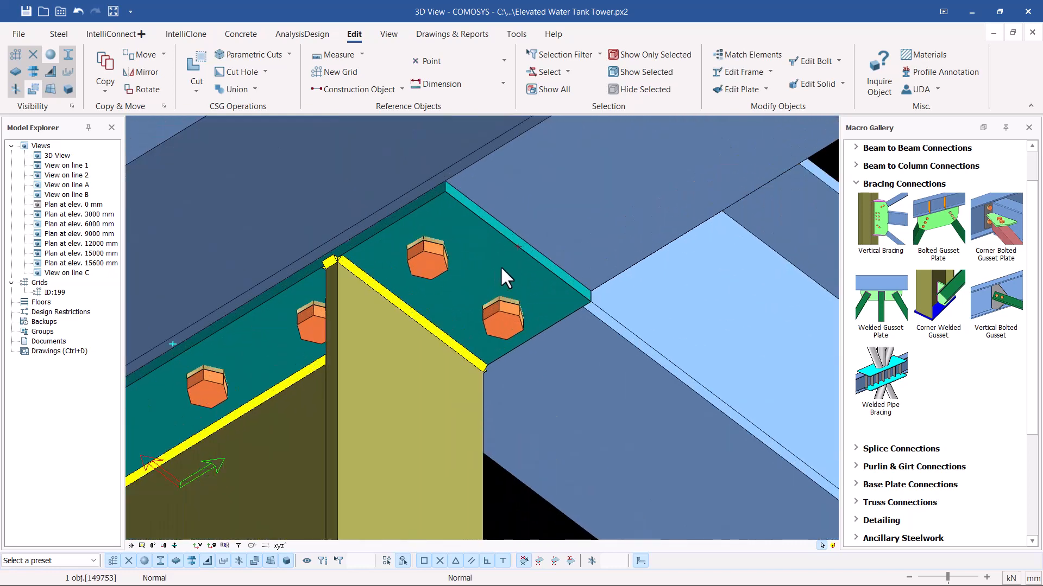
right_click(516, 246)
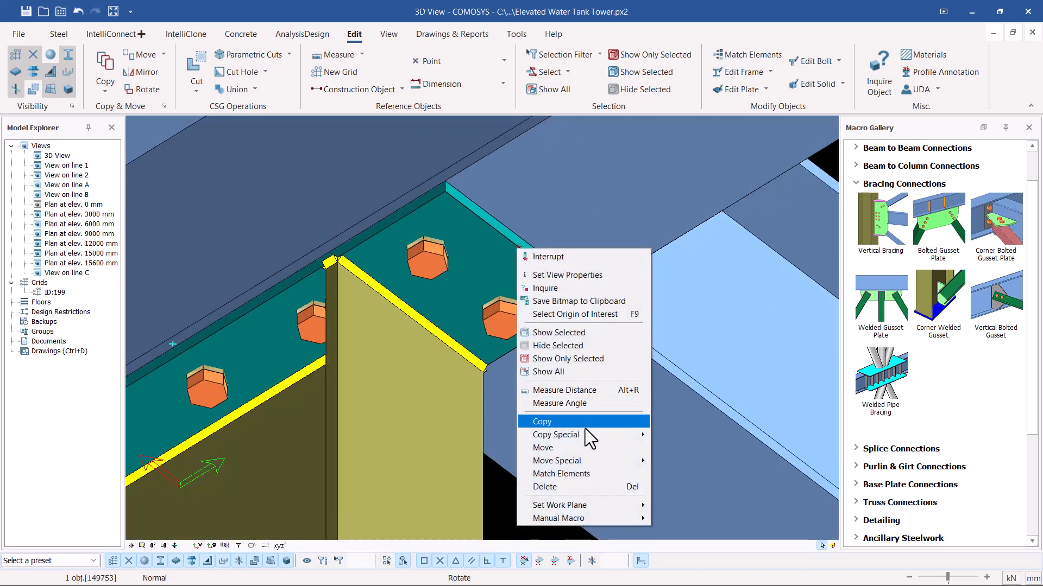
mouse_move(582, 432)
left_click(676, 435)
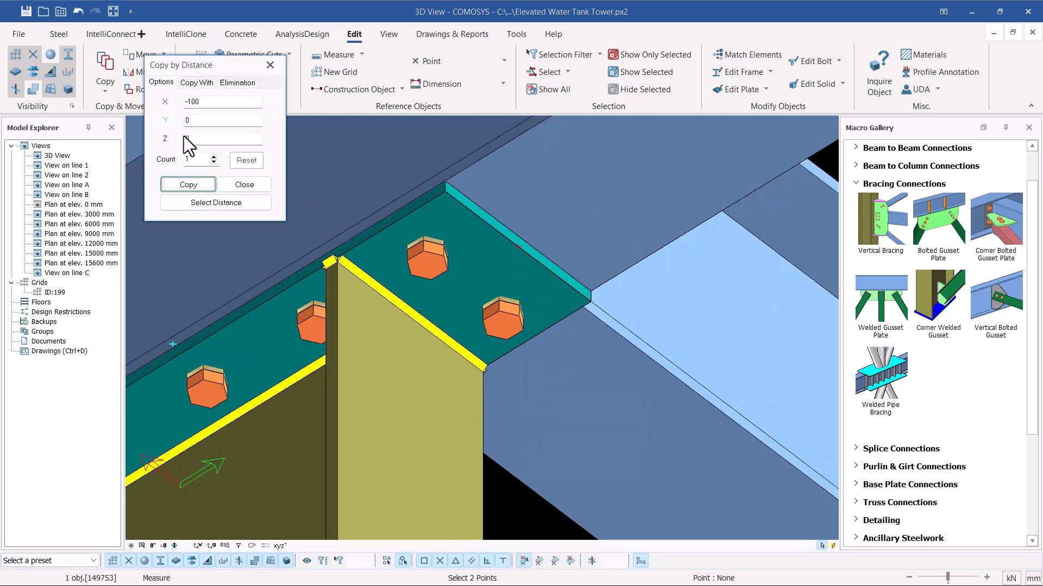
left_click_drag(210, 101, 190, 121)
right_click(196, 106)
left_click(224, 137)
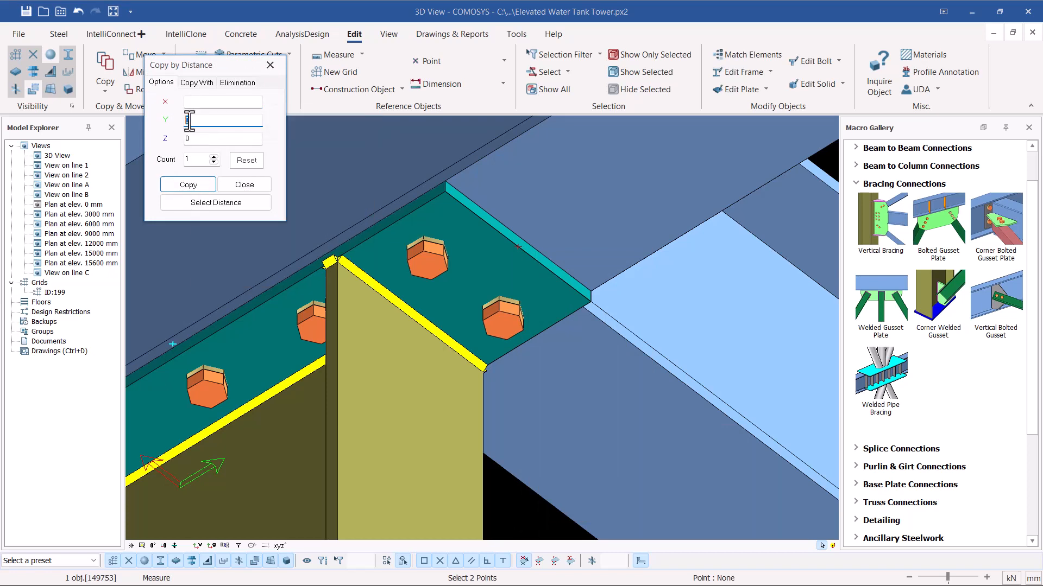
right_click(190, 121)
left_click(223, 175)
left_click(200, 104)
type("0")
left_click(244, 186)
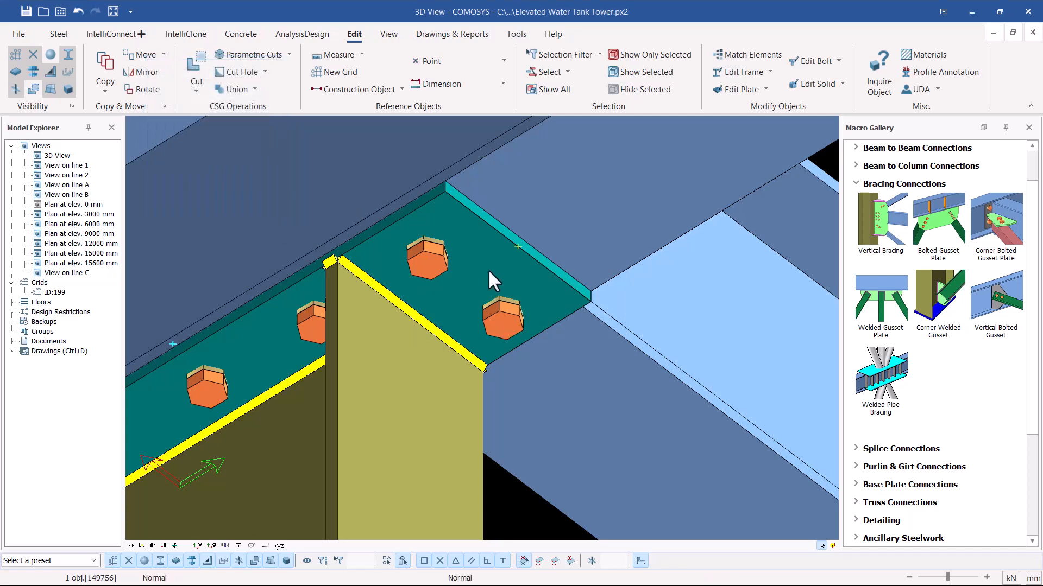
Make one linear copy of the plate-edge reference point with X 0, Y 0 and Z 100 mm
right_click(516, 245)
mouse_move(637, 433)
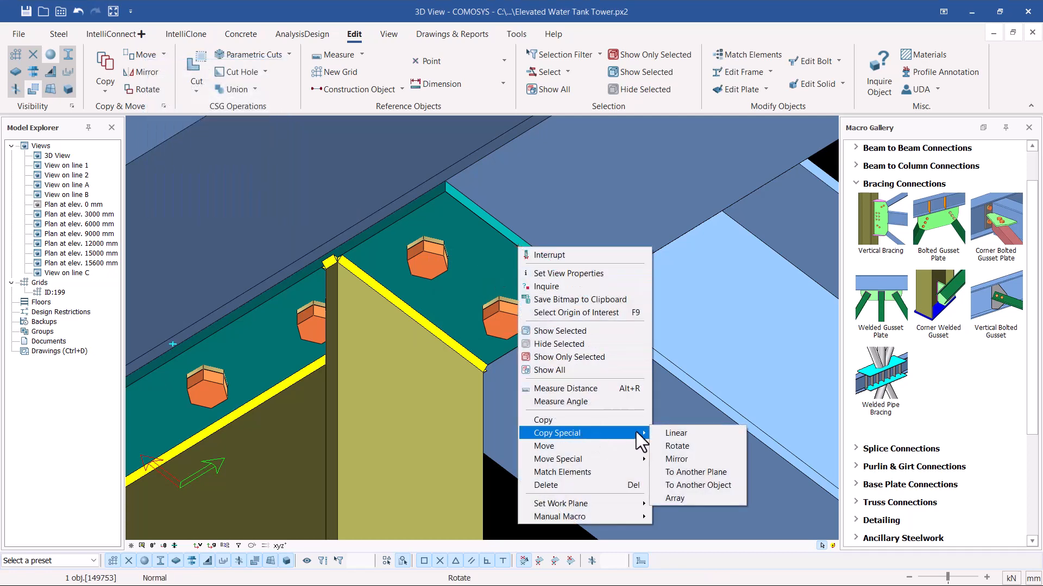
left_click(673, 433)
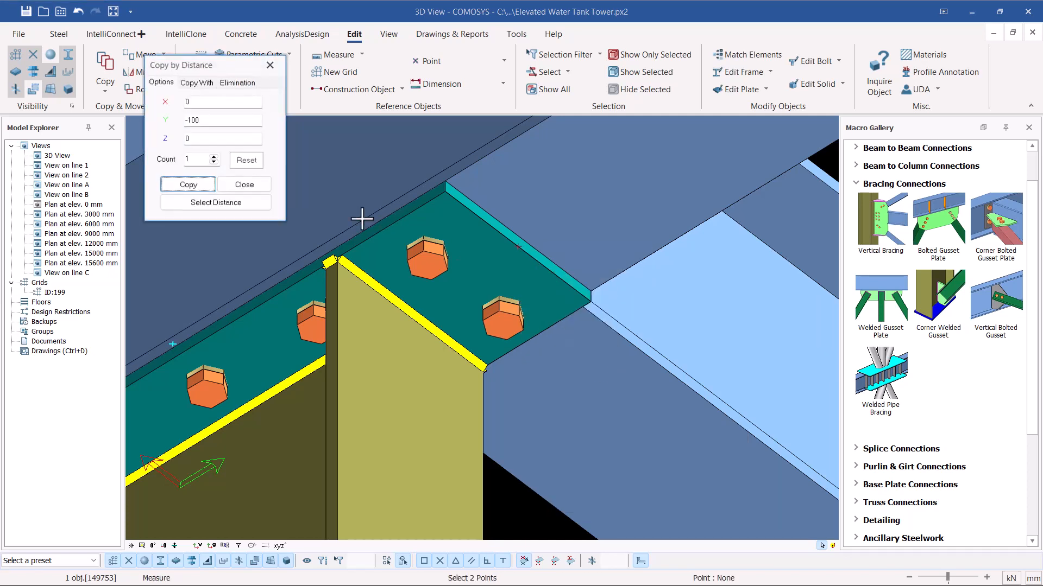
double_click(211, 122)
type("0")
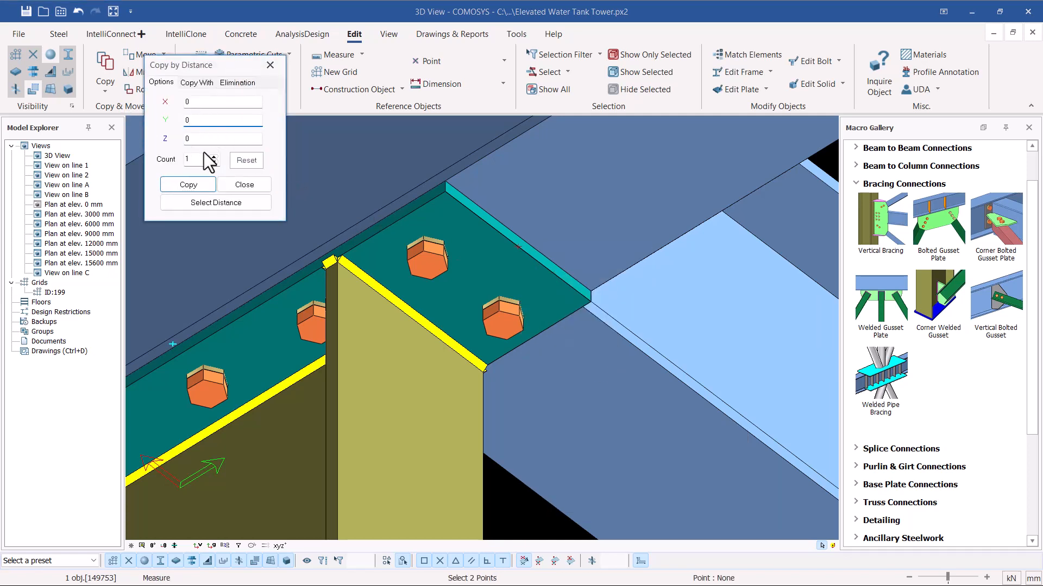
key("Tab")
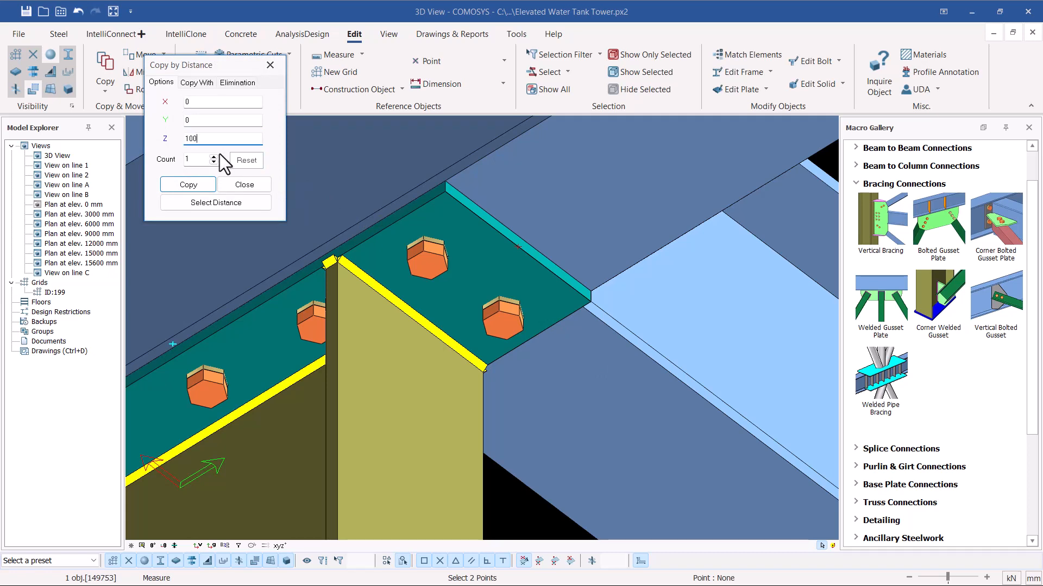
left_click(188, 185)
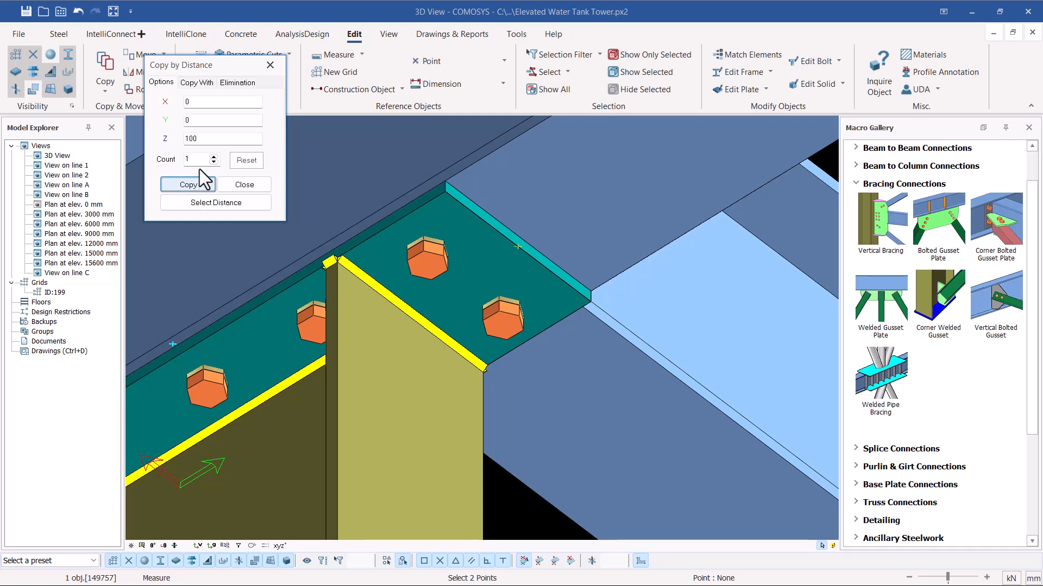
Copy the plate-edge reference point in the opposite Z direction with a distance of -100 mm
left_click(186, 138)
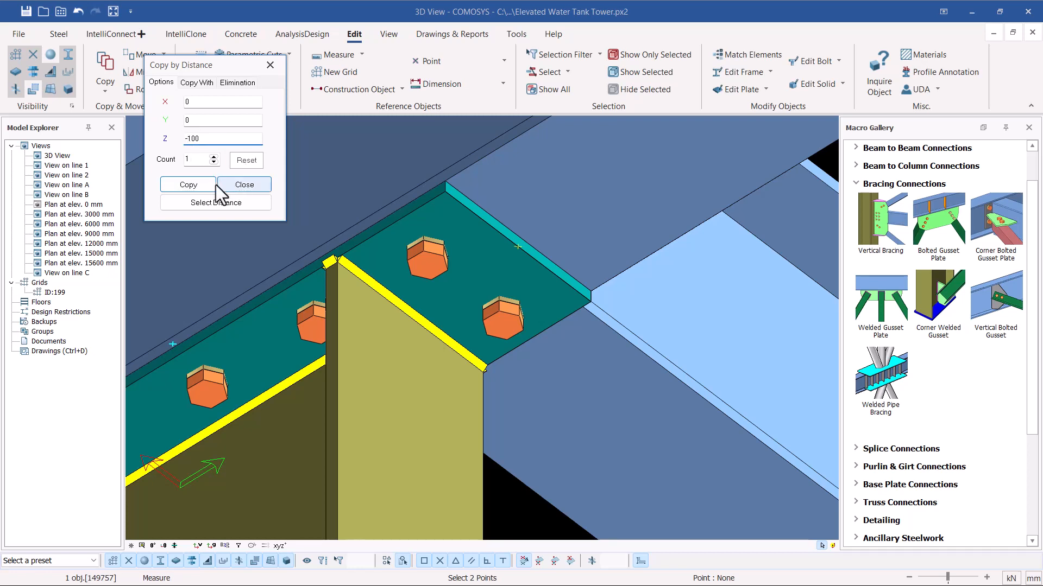
type("-")
left_click(199, 187)
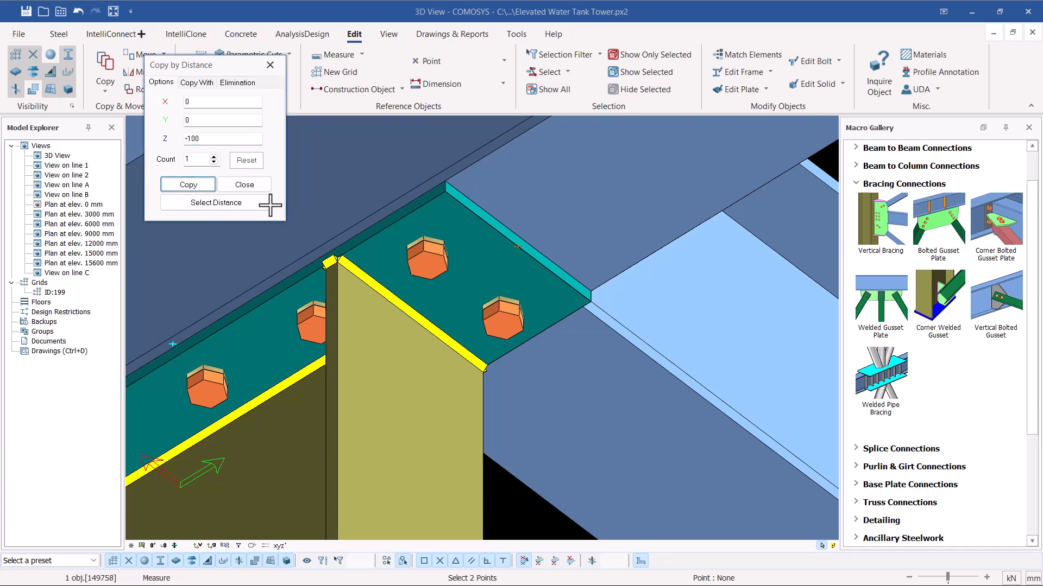
left_click(244, 185)
Set the work plane to the surface of the bolted plate on top of the column
scroll(446, 197, "down", 5)
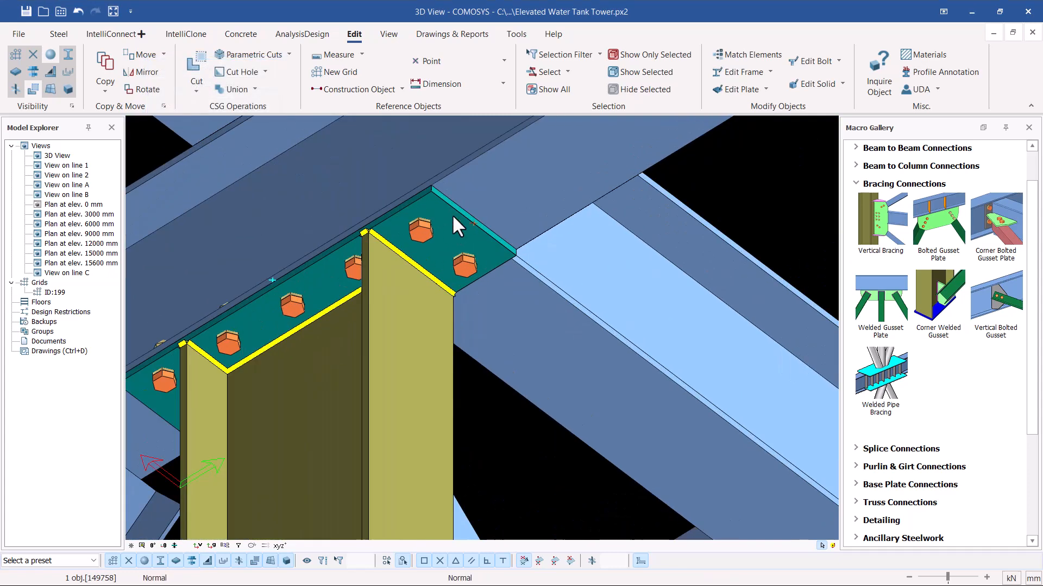
scroll(452, 214, "up", 3)
middle_click_drag(474, 234, 442, 233)
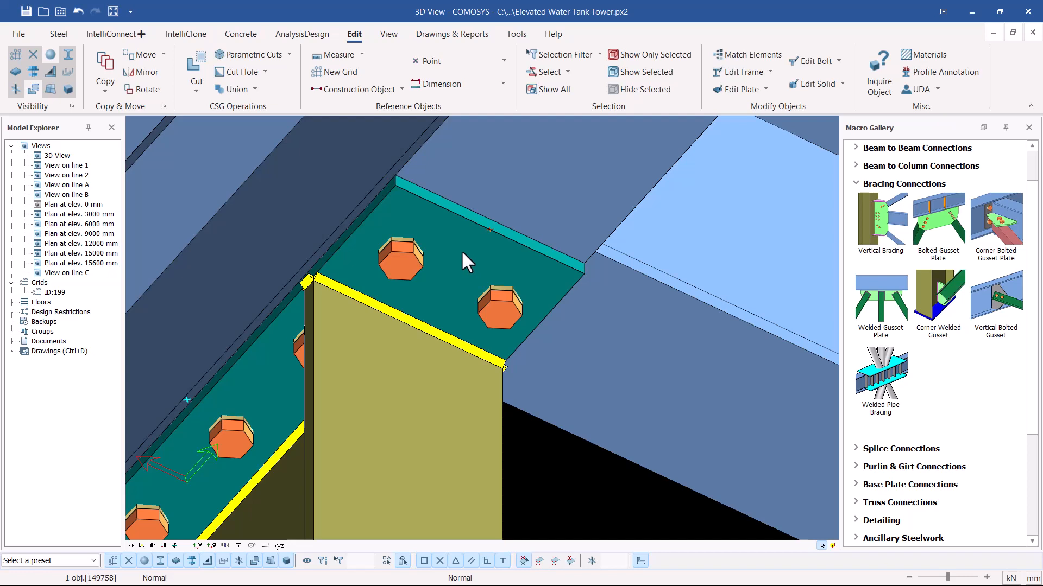
left_click(389, 33)
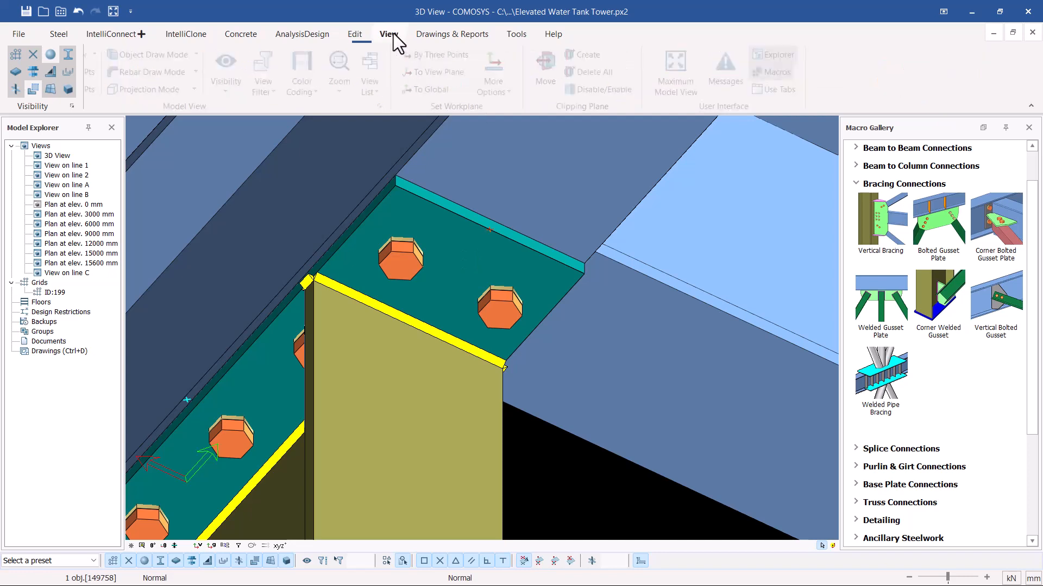
left_click(598, 93)
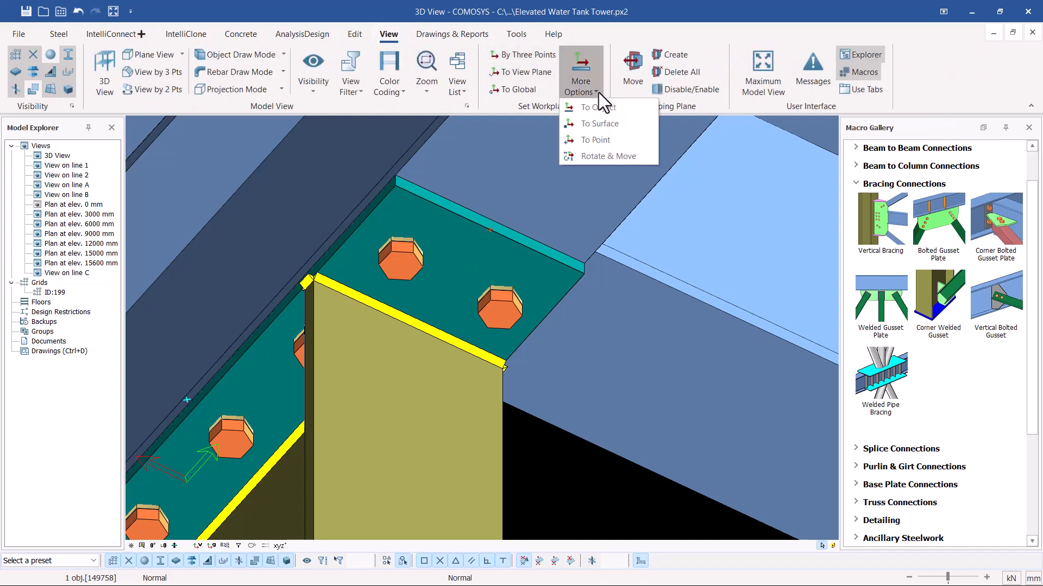
left_click(617, 128)
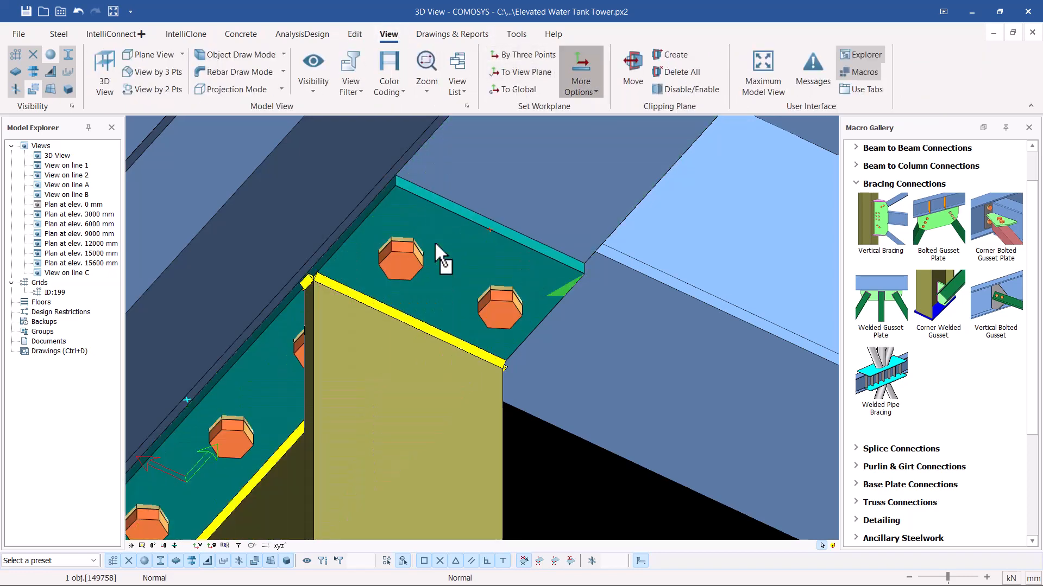
left_click(435, 243)
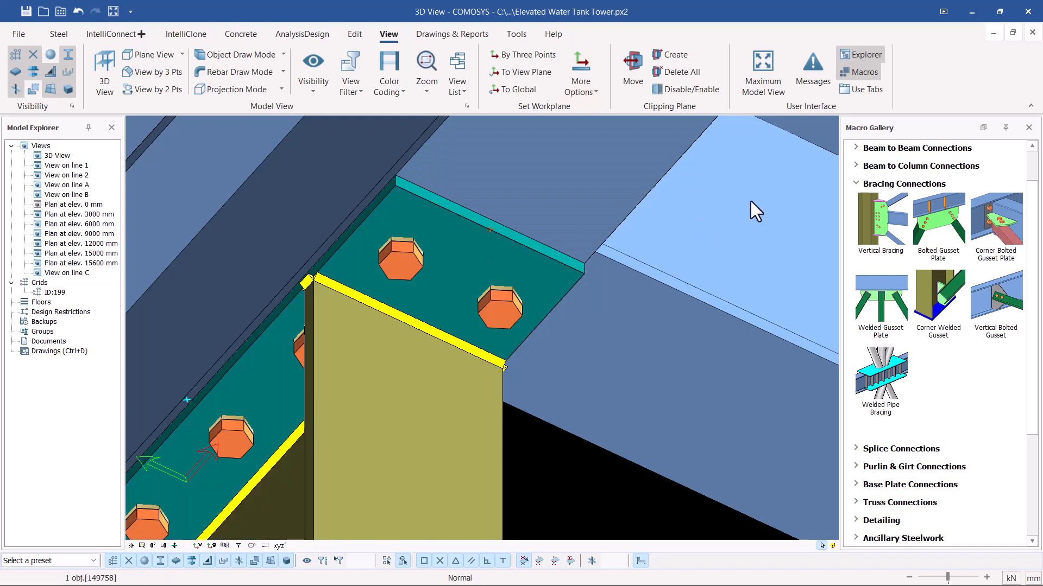
right_click(751, 200)
left_click(767, 207)
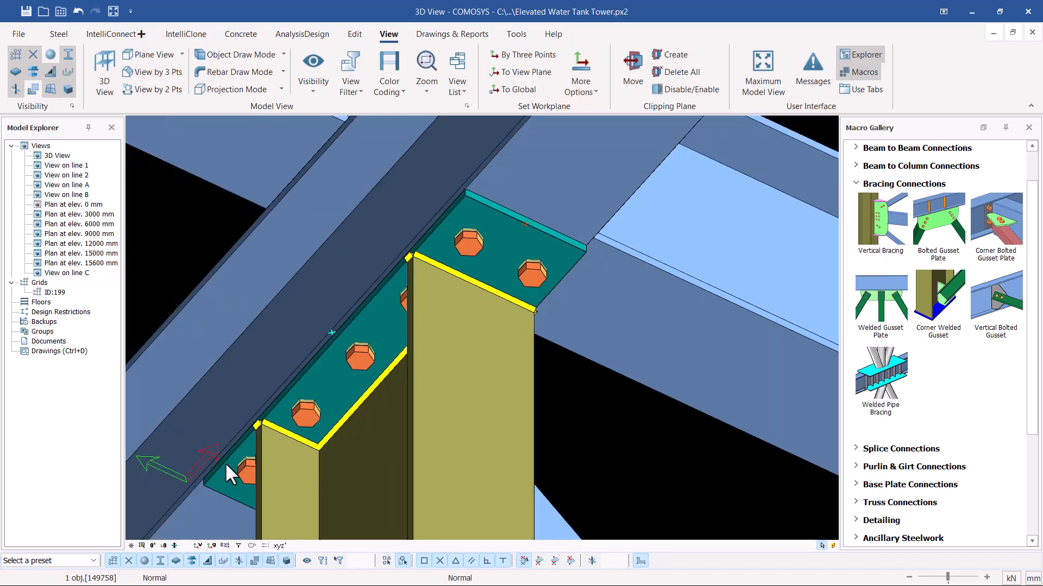
Make one linear copy of the plate-edge reference point at X -100, Y 0, Z 0 mm
right_click(526, 222)
mouse_move(608, 415)
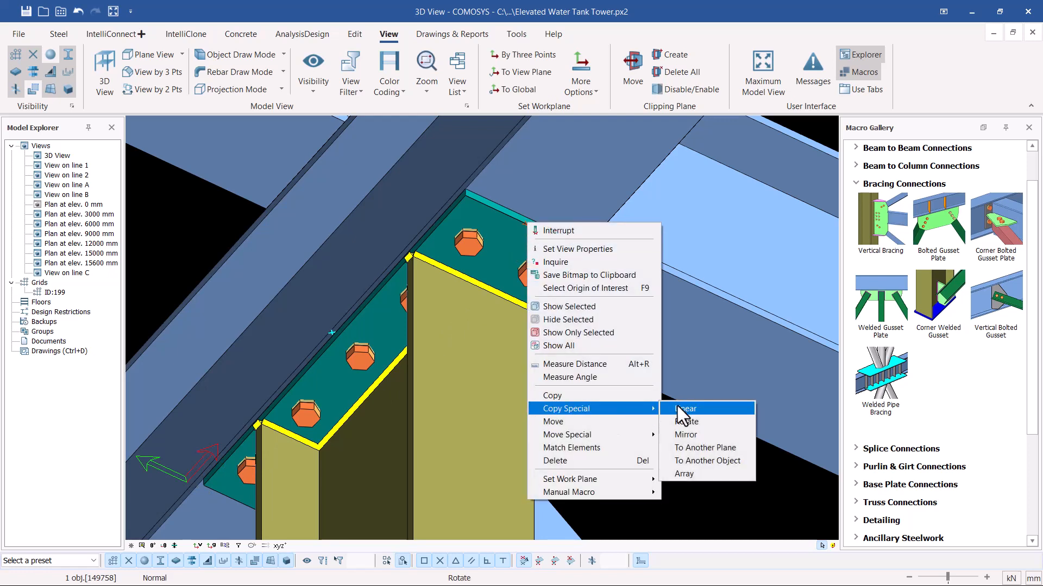
left_click(677, 405)
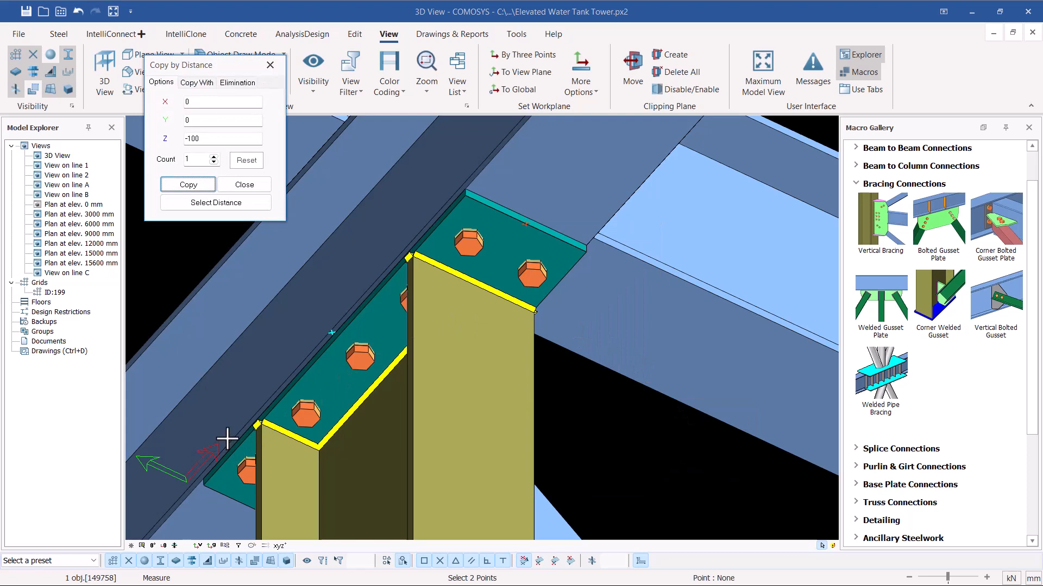
double_click(204, 140)
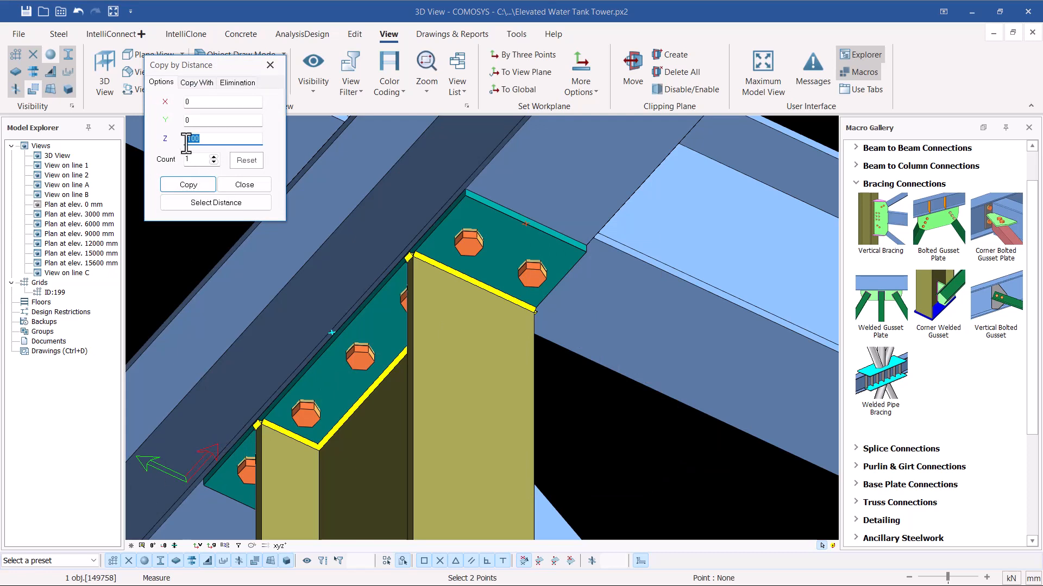
right_click(190, 140)
left_click(230, 183)
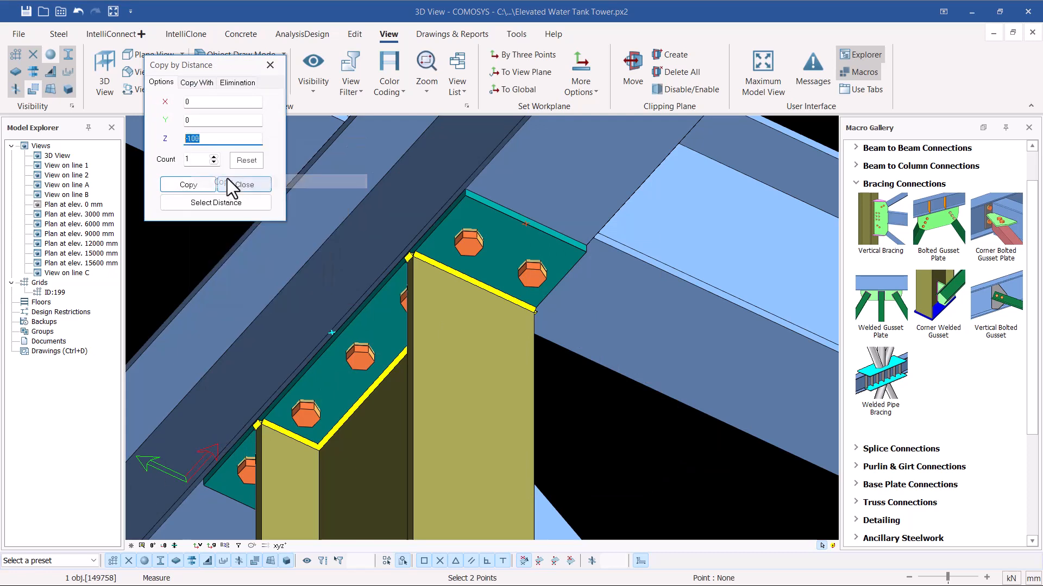
double_click(184, 102)
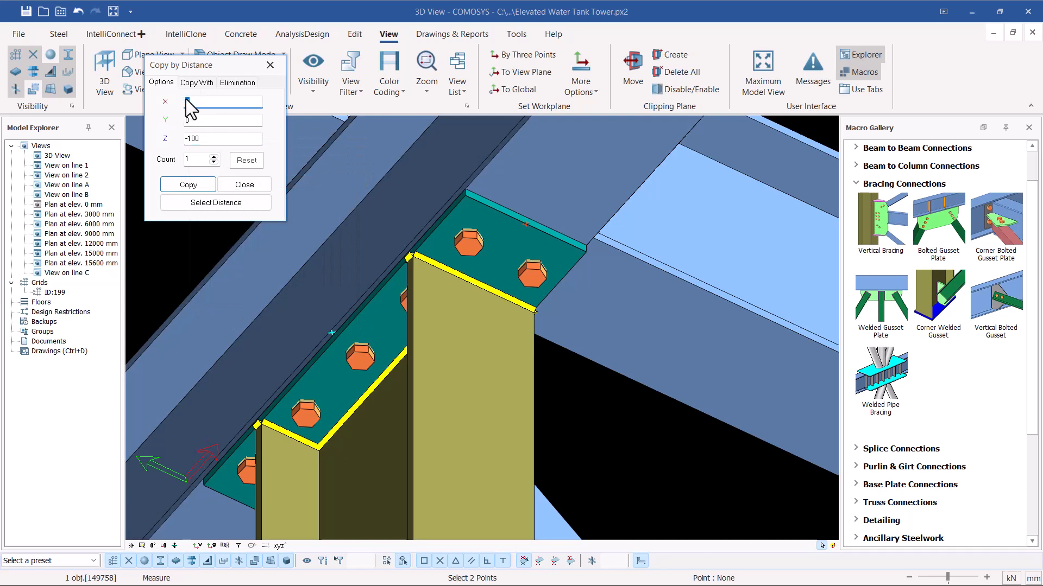
right_click(187, 103)
left_click(220, 155)
double_click(188, 140)
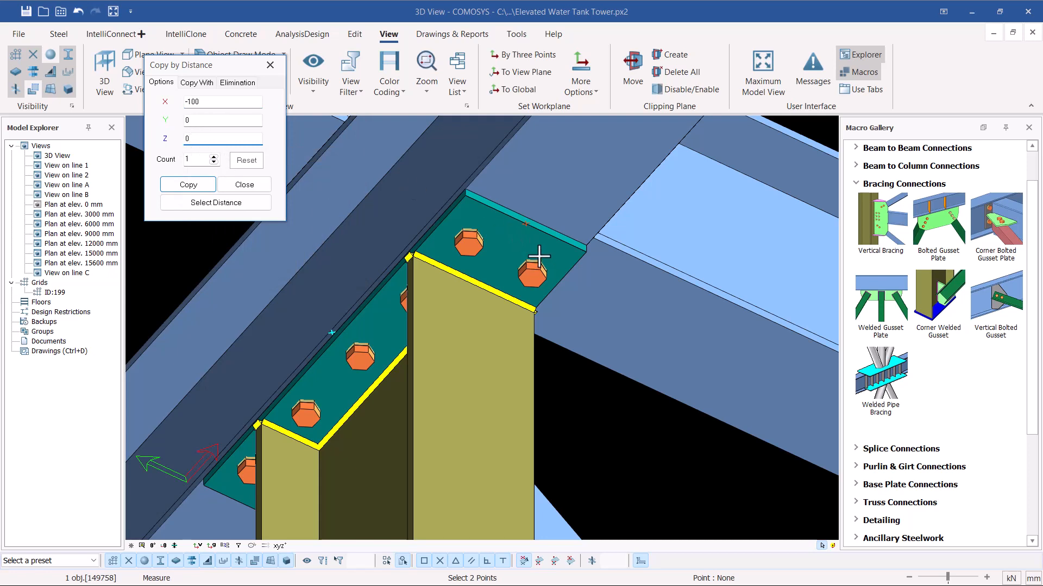
left_click(181, 186)
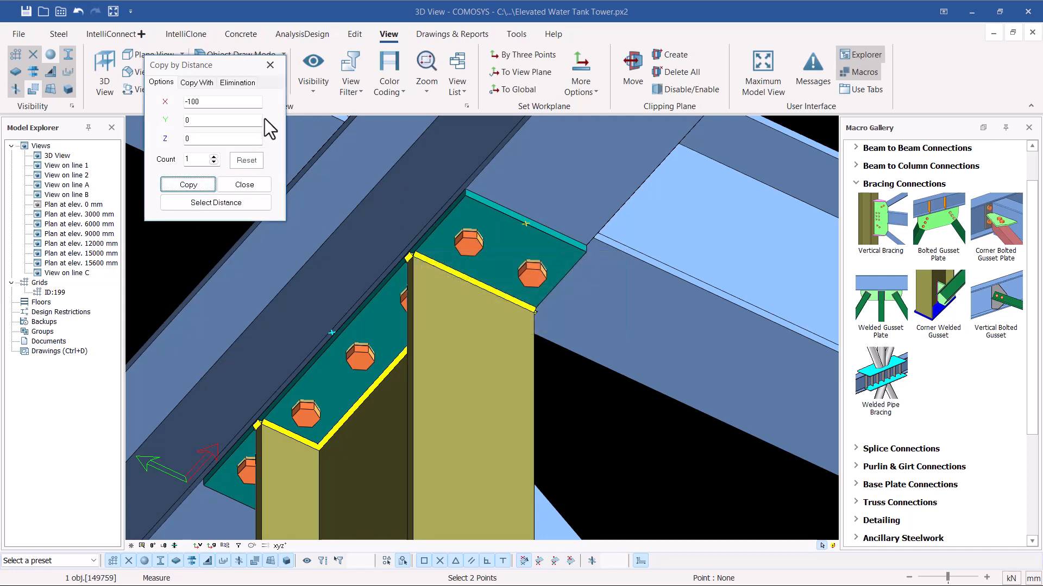
left_click(245, 186)
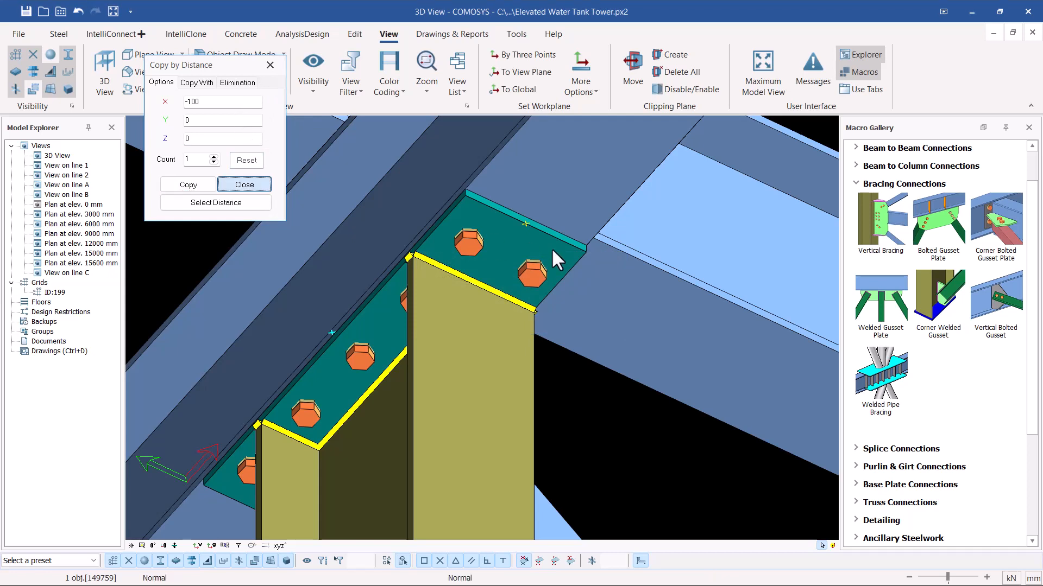
Make one linear copy of the original plate-edge reference point at X 0, Y 0, Z 100 mm
right_click(524, 223)
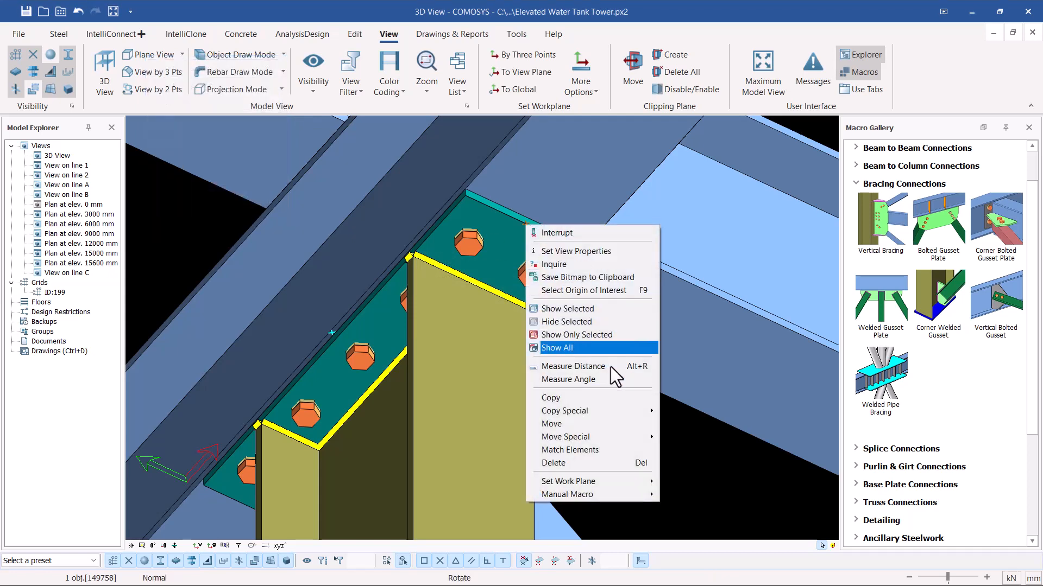
mouse_move(584, 410)
left_click(670, 411)
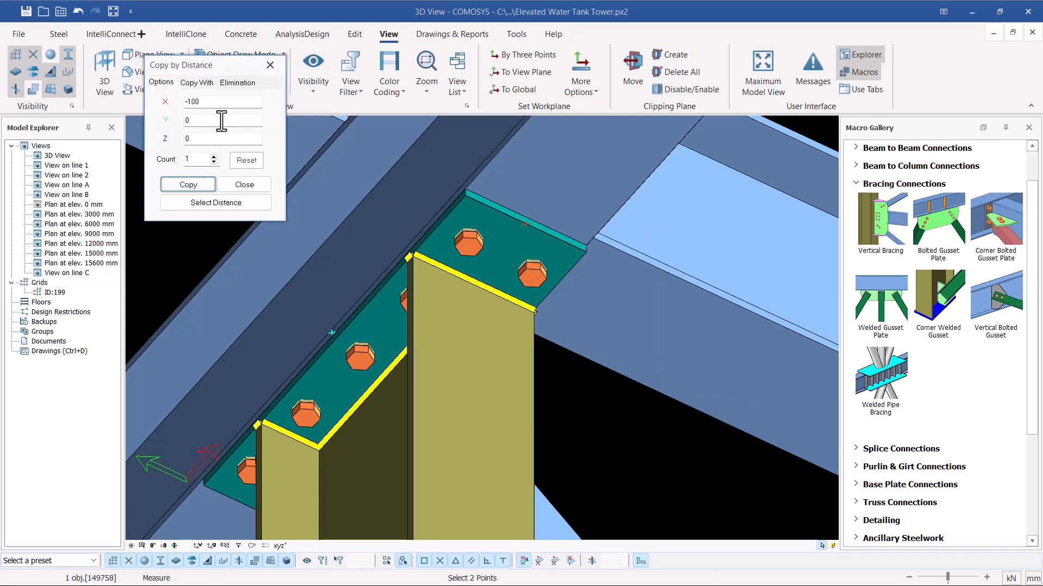
left_click_drag(205, 104, 152, 107)
type("0")
left_click_drag(198, 140, 170, 140)
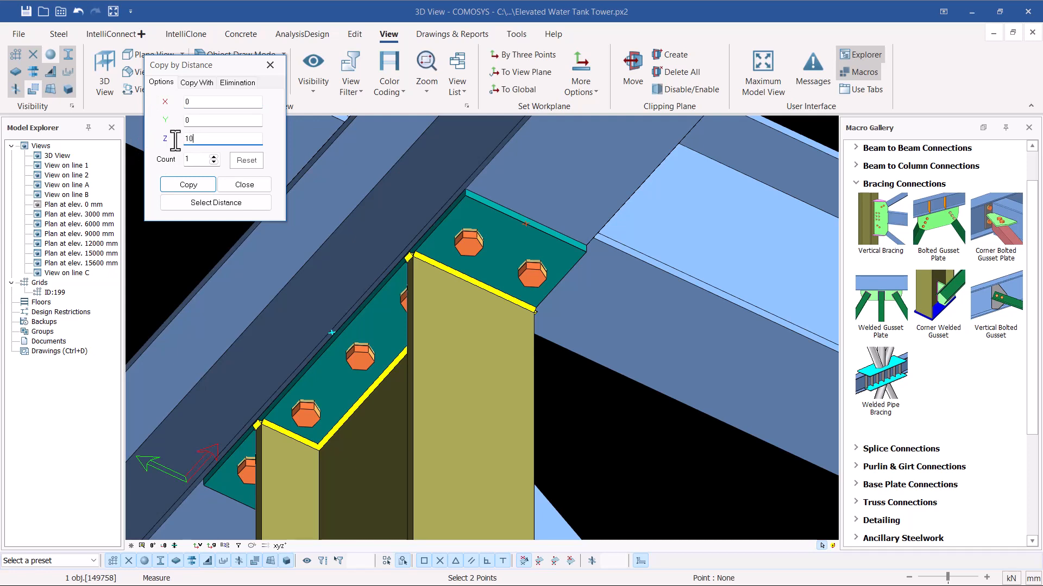
left_click(193, 185)
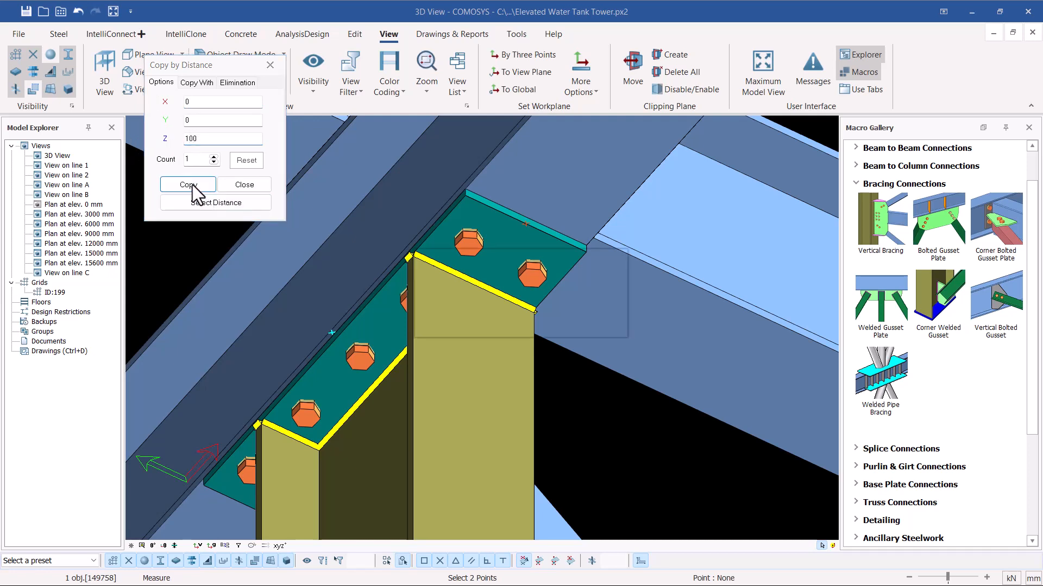
left_click(244, 184)
Copy the reference point below the plate edge once linearly by X -100, Y 0, Z 0 mm
mouse_move(526, 291)
middle_mouse_down()
mouse_move(545, 304)
mouse_move(564, 292)
middle_mouse_up()
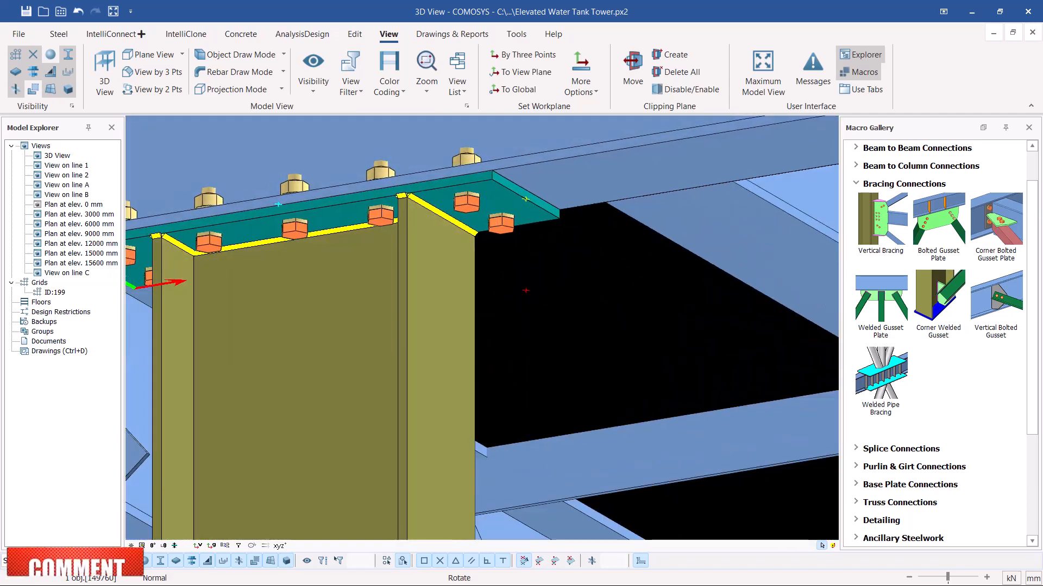
right_click(566, 292)
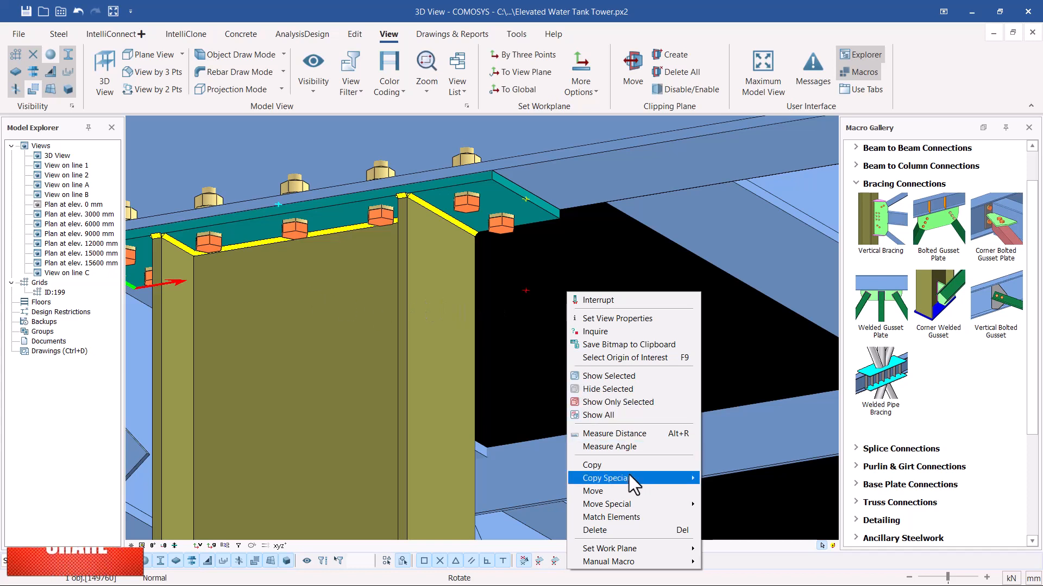
mouse_move(628, 478)
left_click(725, 478)
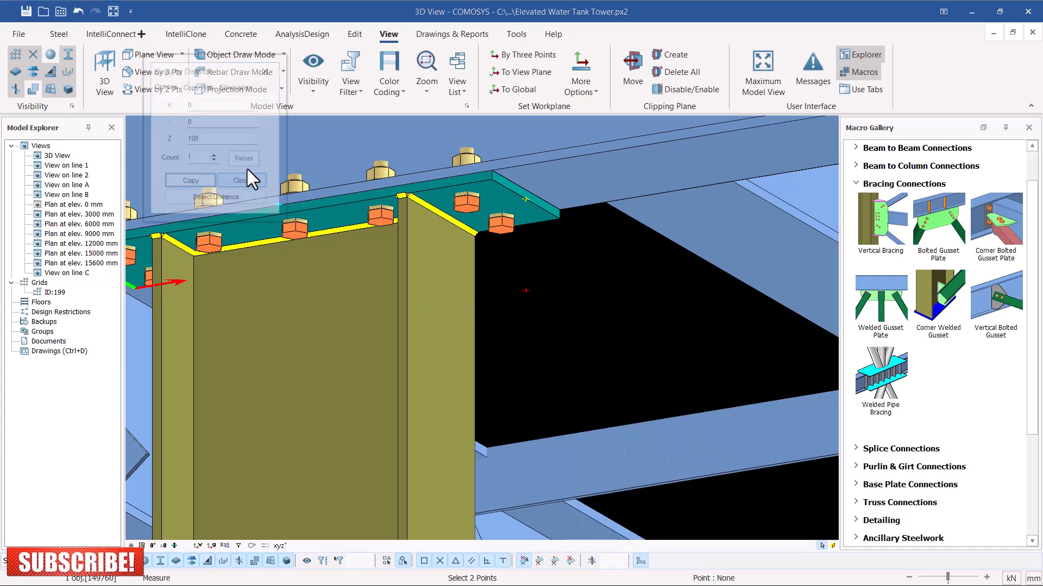
double_click(194, 138)
type("100")
left_click_drag(194, 139, 164, 138)
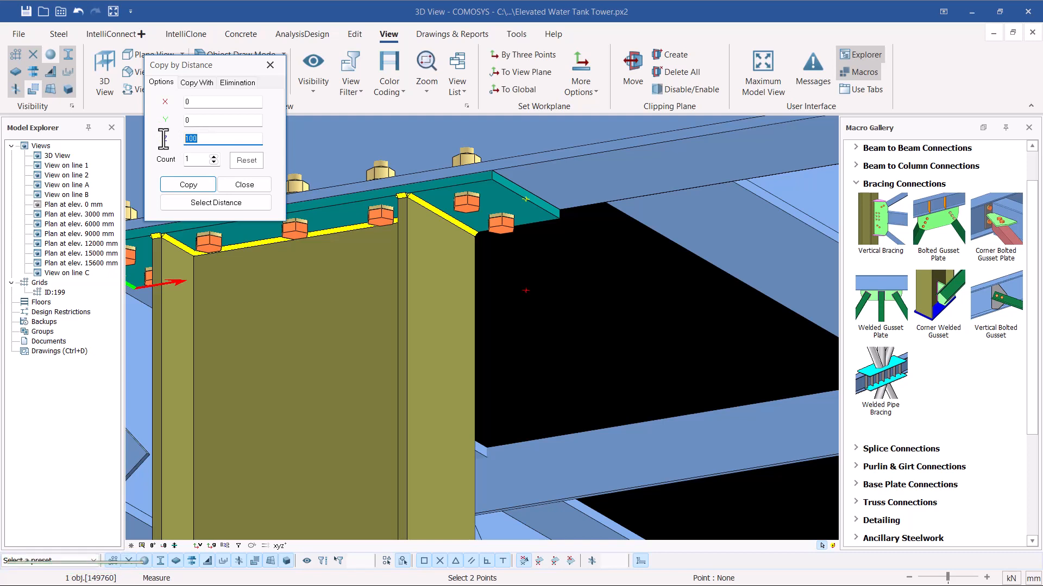
type("0")
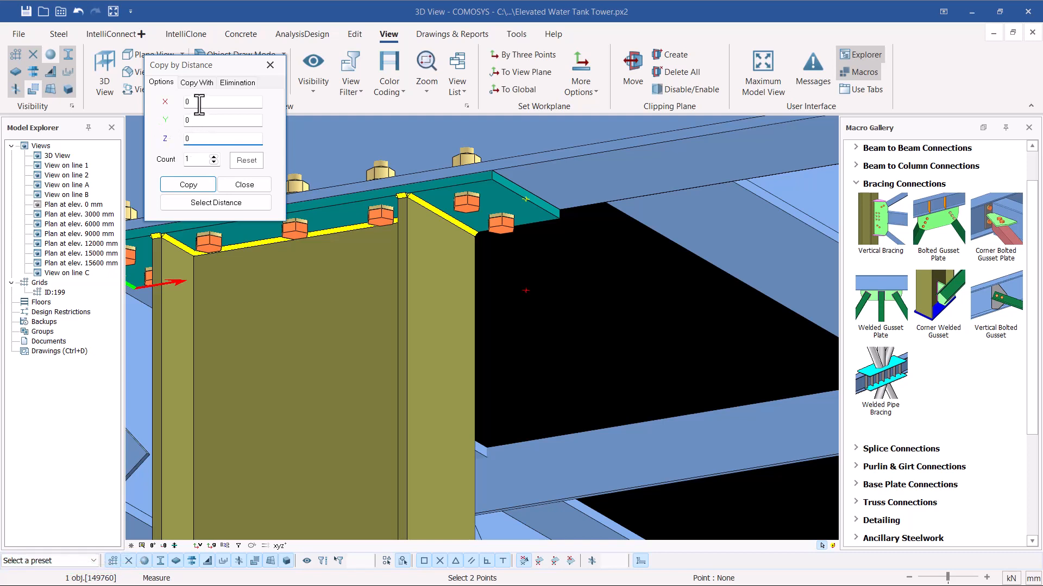
left_click_drag(199, 101, 177, 100)
left_click(184, 185)
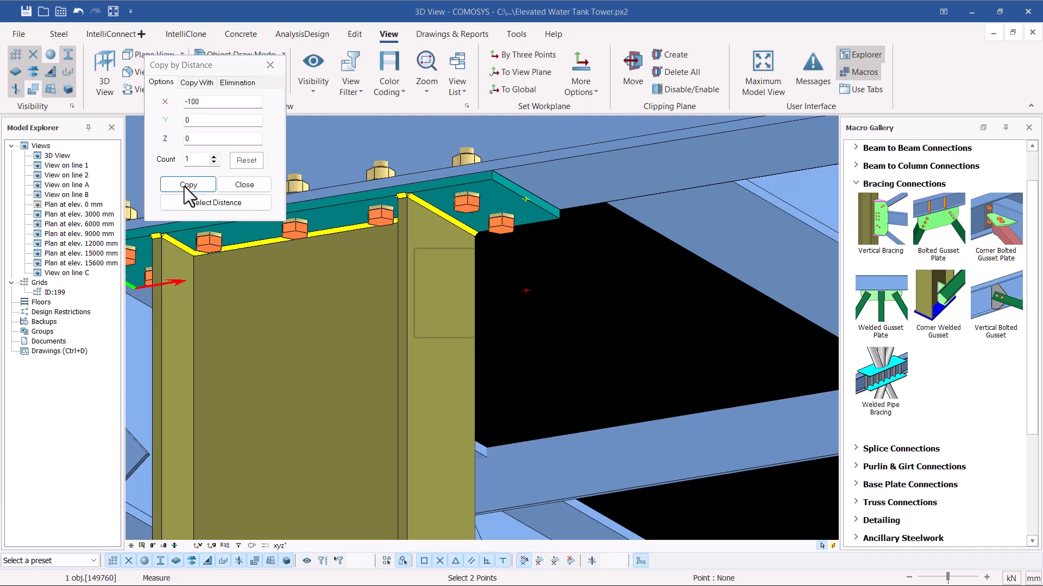
right_click(565, 285)
left_click(589, 289)
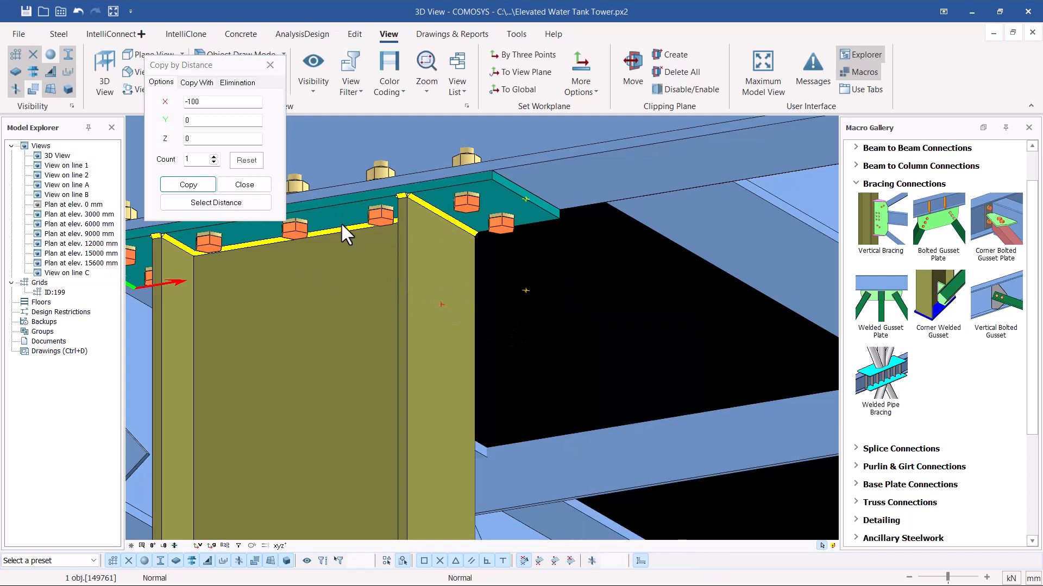
left_click(255, 188)
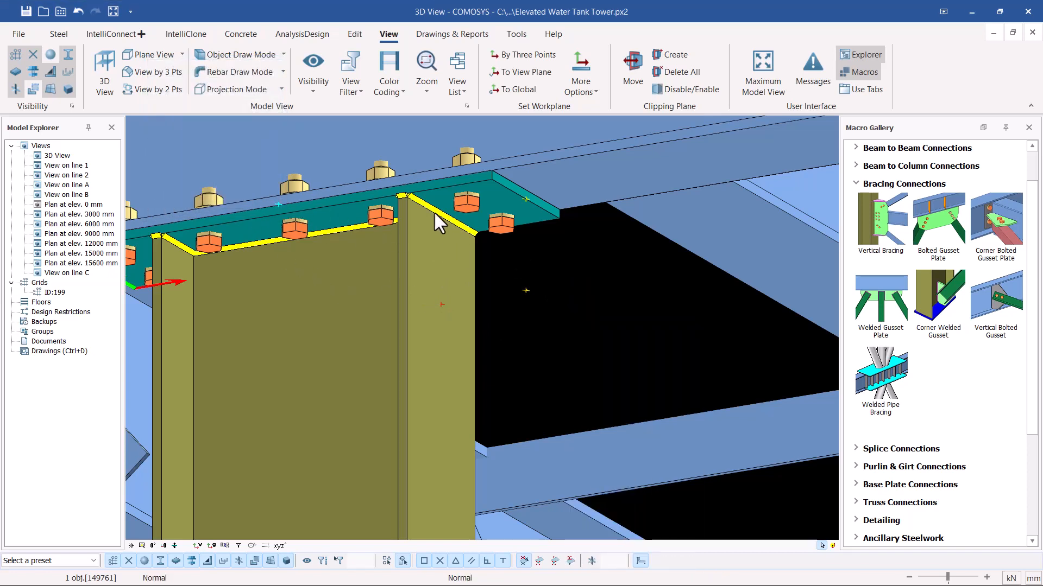
Create a square contour plate under the bolted plate through the four reference points, closing the loop at the lower outer point
scroll(539, 208, "up", 2)
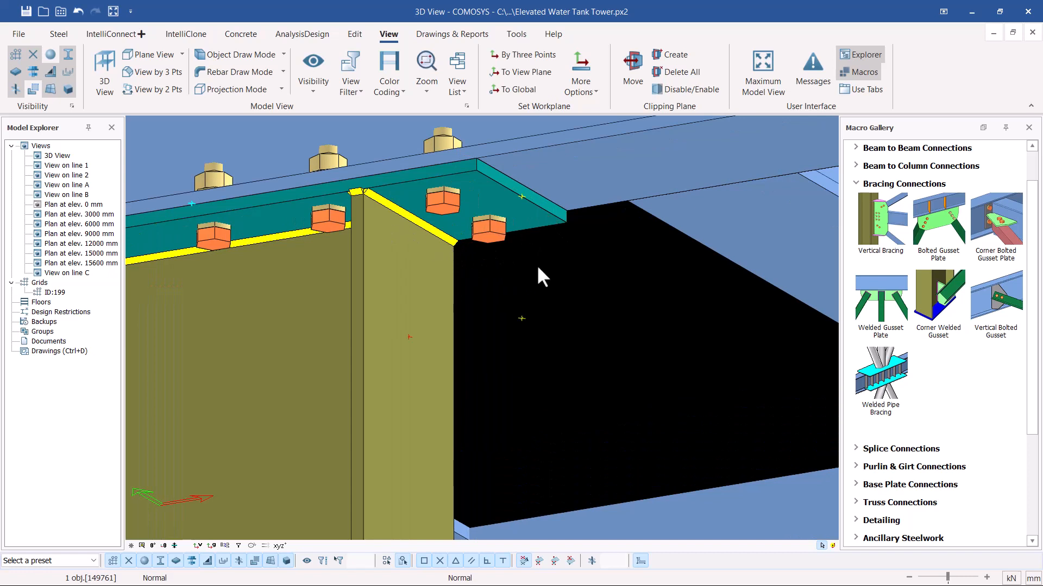
left_click(59, 34)
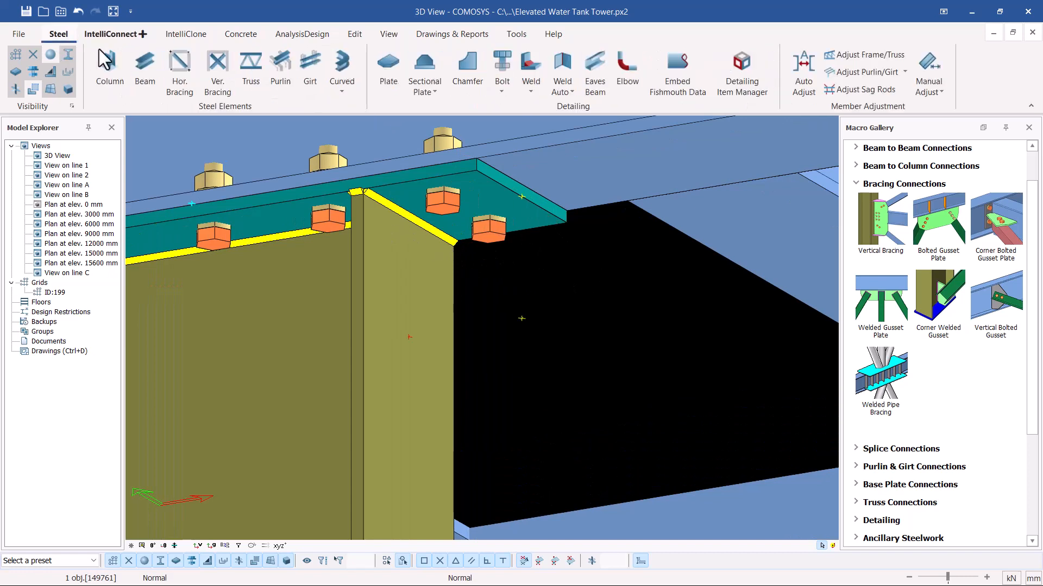
left_click(389, 76)
scroll(530, 348, "up", 2)
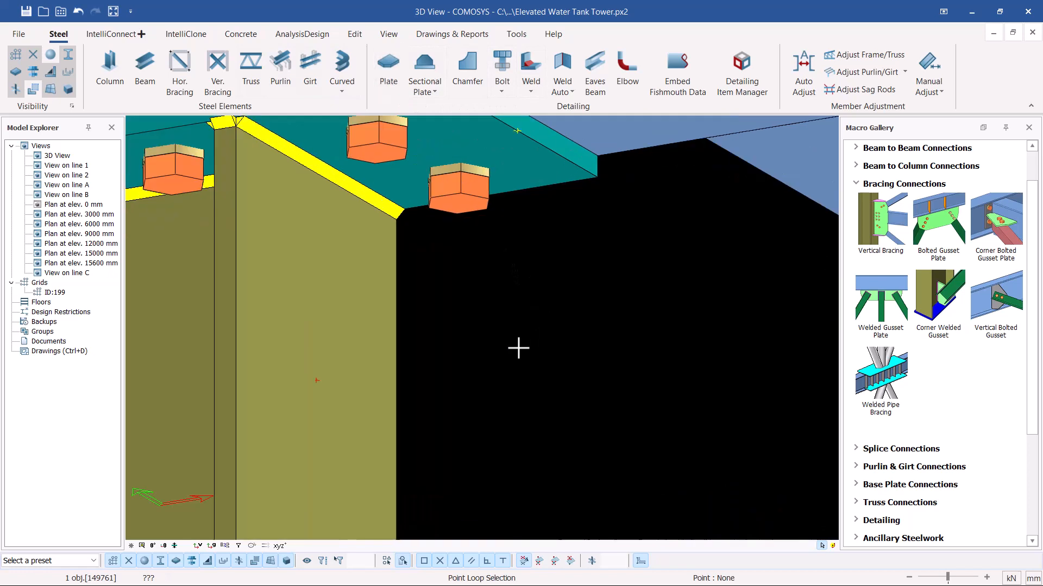
left_click(518, 347)
left_click(518, 132)
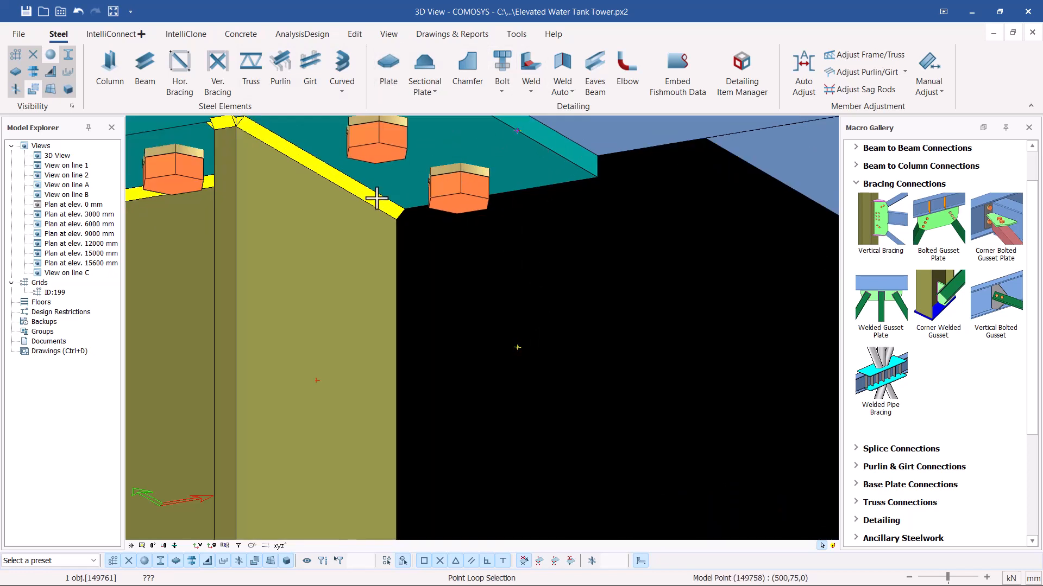
left_click(318, 166)
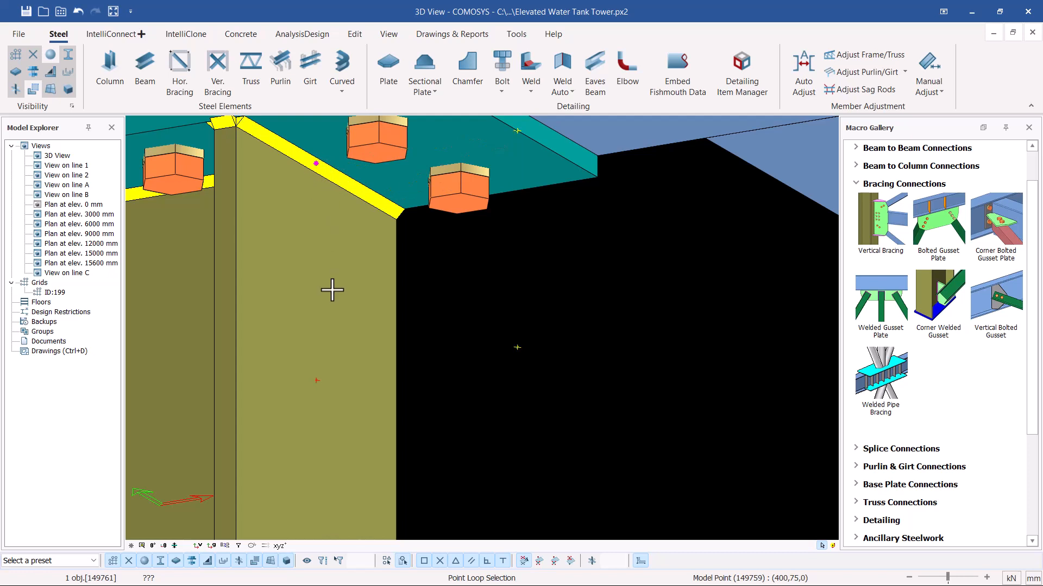
left_click(317, 382)
left_click(518, 347)
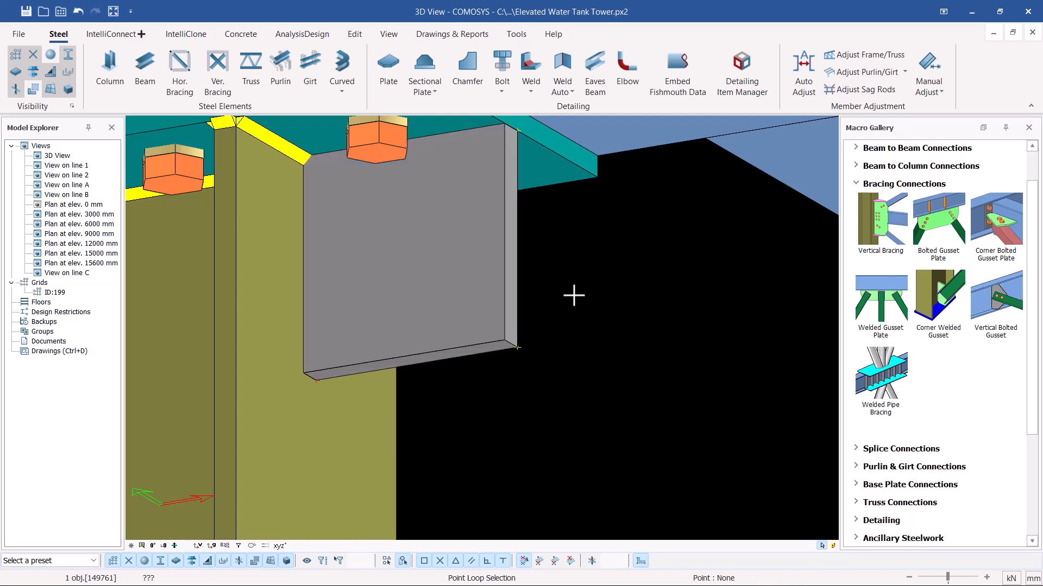
right_click(614, 252)
left_click(641, 260)
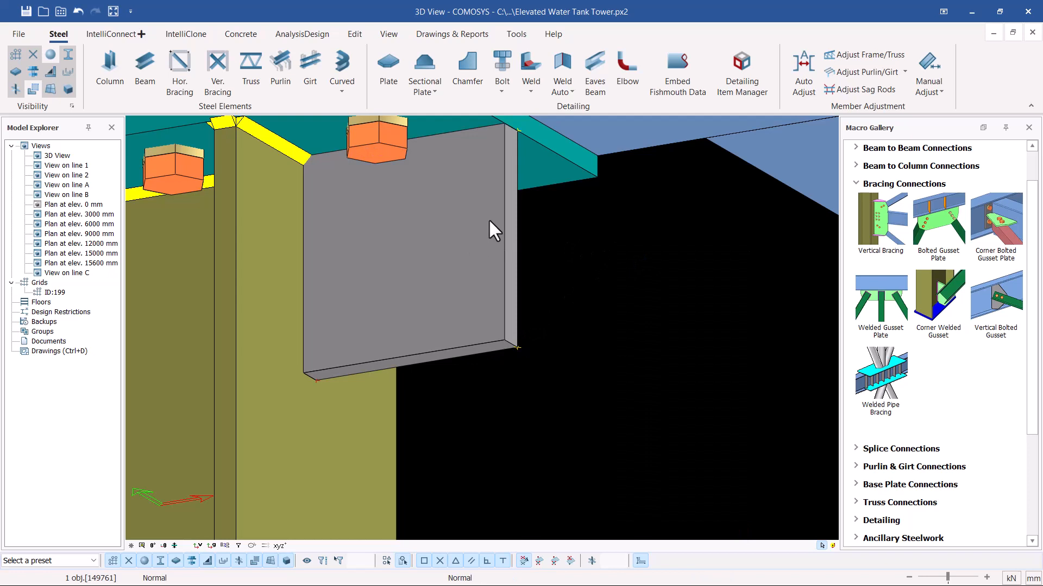
Set the new stiffener plate's thickness to 10 mm and its position in depth to Middle
scroll(508, 134, "up", 5)
scroll(496, 212, "down", 3)
scroll(507, 147, "up", 3)
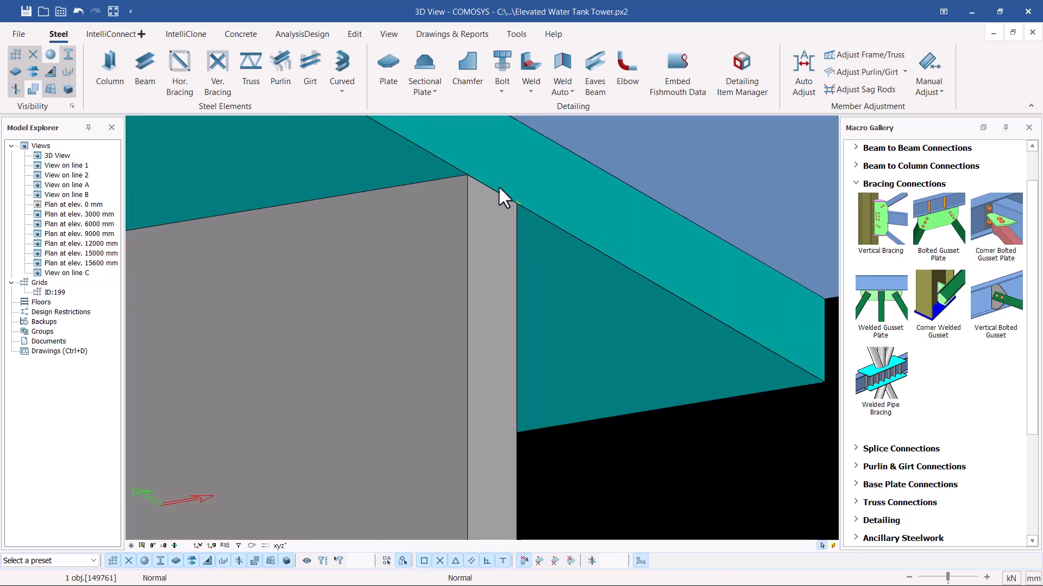
scroll(531, 215, "down", 5)
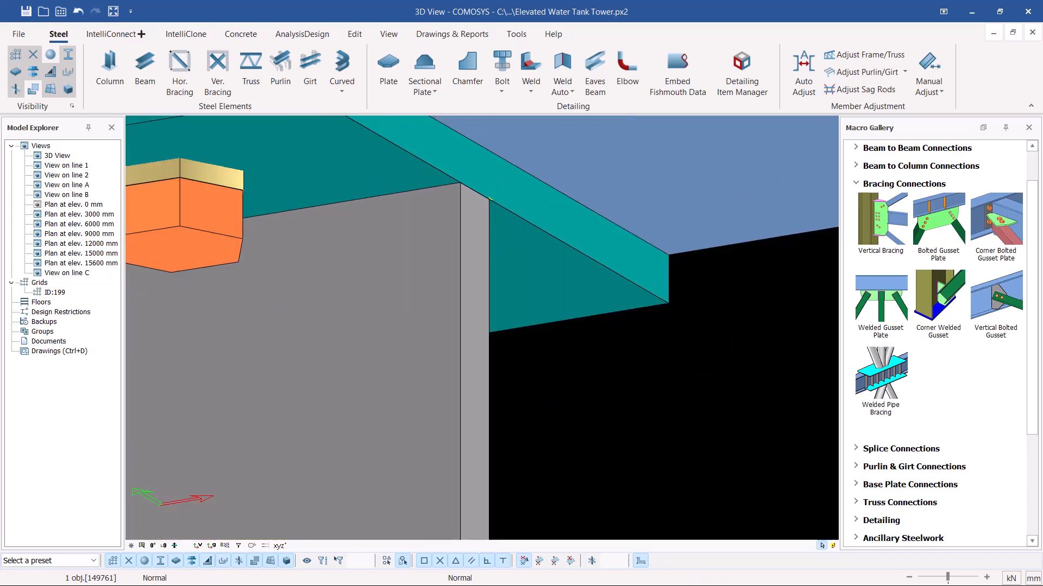
double_click(447, 242)
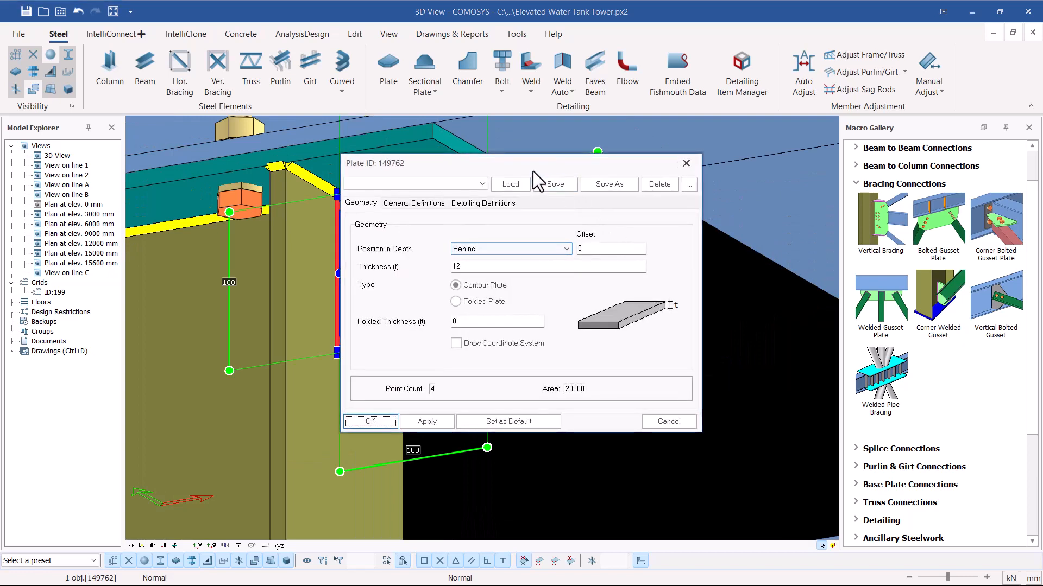
left_click_drag(532, 171, 826, 129)
left_click_drag(778, 226, 732, 219)
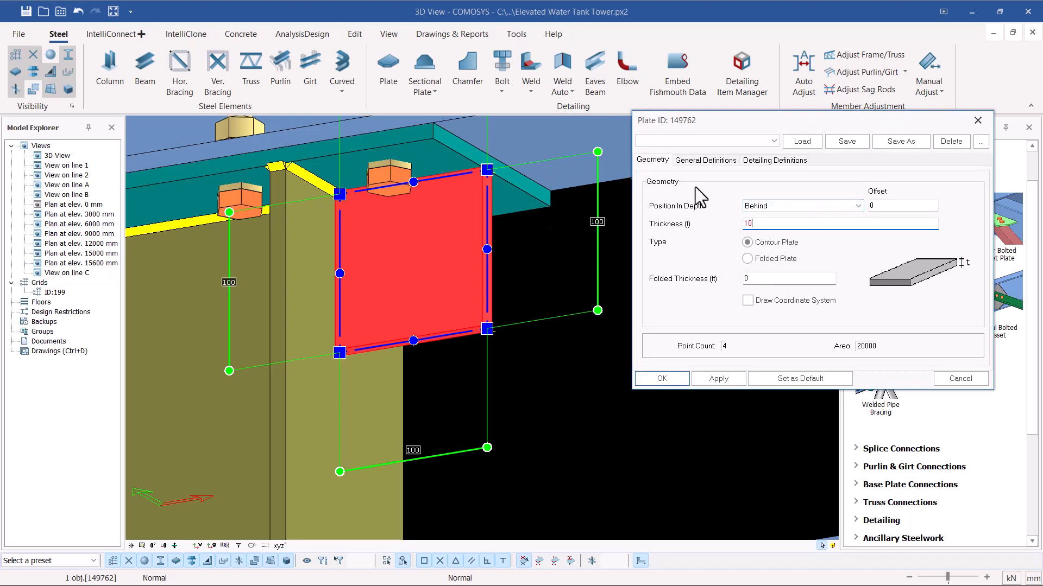
left_click(846, 209)
left_click(773, 222)
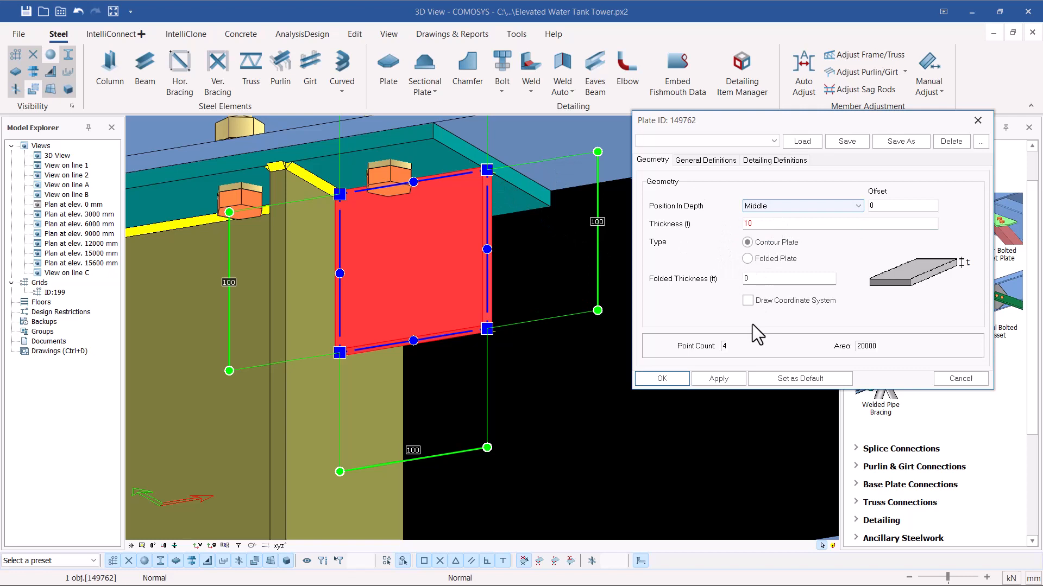
left_click(718, 378)
left_click(669, 380)
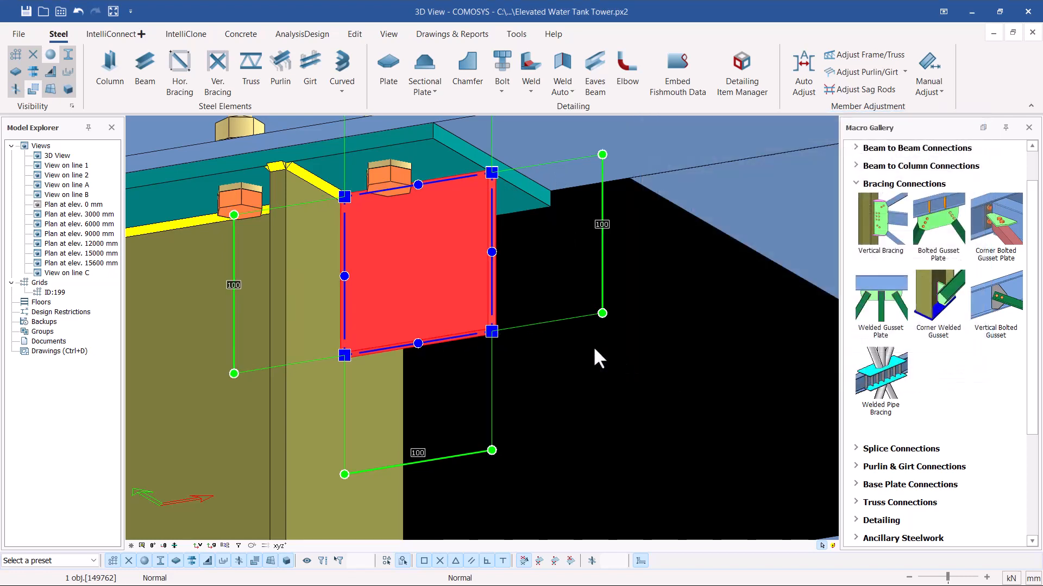
Chamfer the stiffener plate's lower outer corner with chamfer Type 1, setting both Distance (1) and Distance (2) to 65
left_click(491, 332)
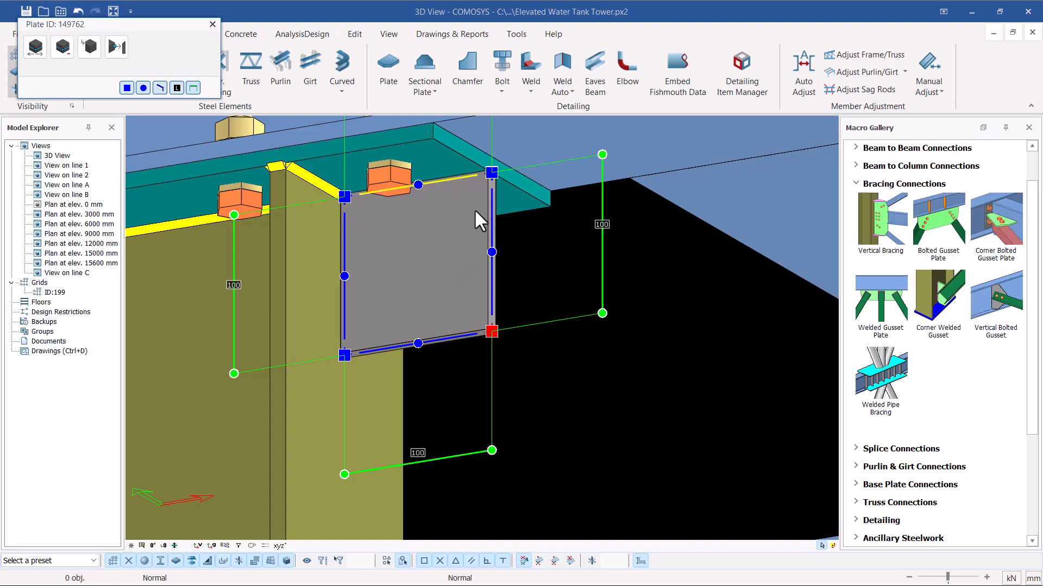
left_click(89, 46)
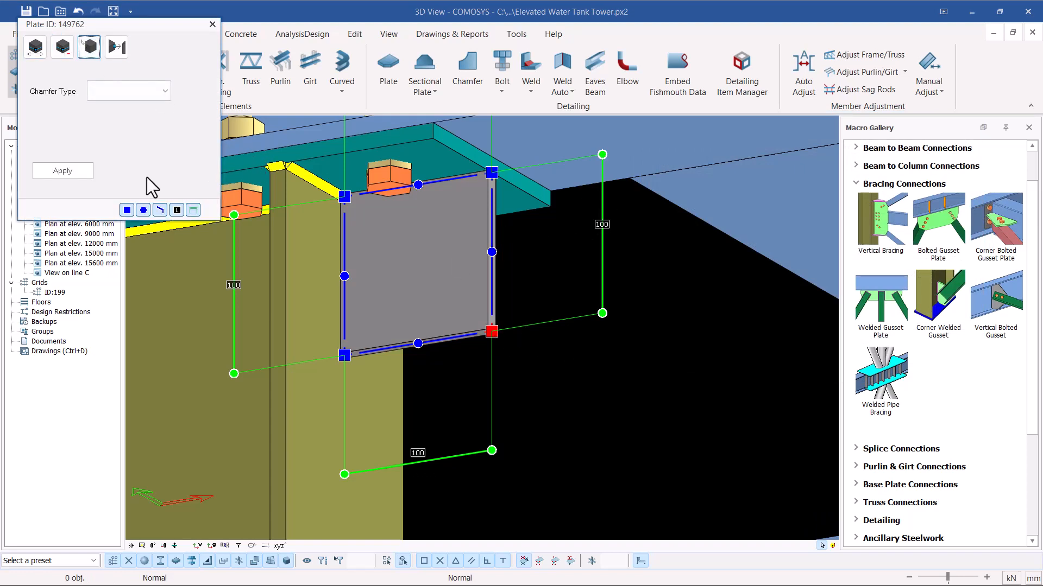
left_click(156, 93)
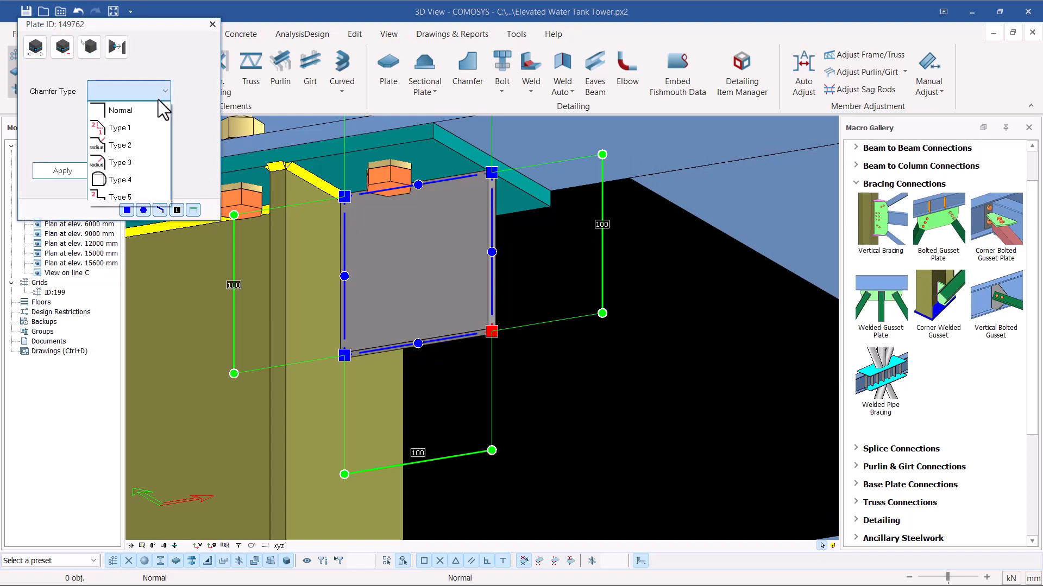
left_click(117, 130)
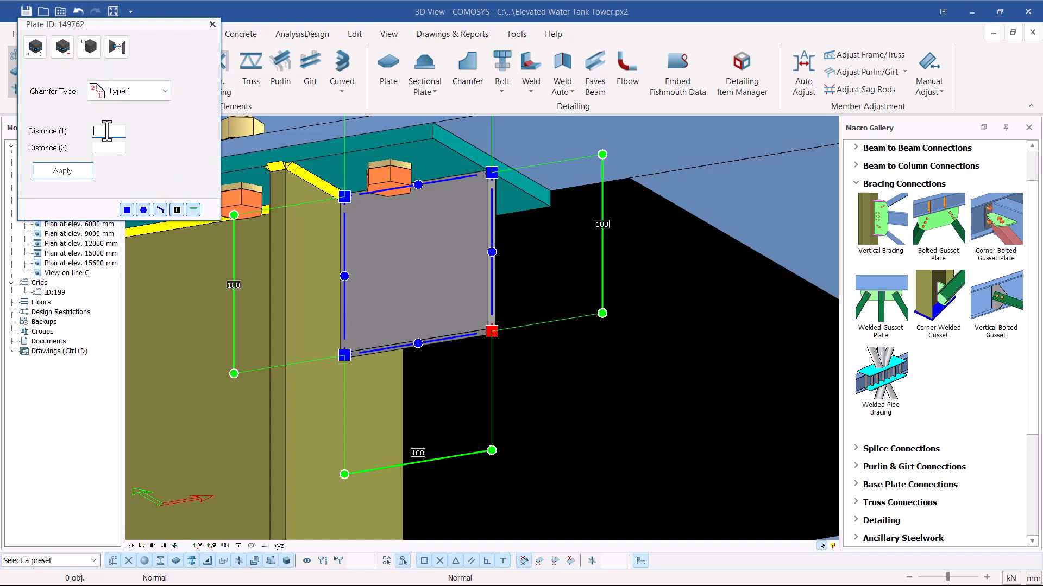
left_click(107, 131)
type("65")
left_click(108, 147)
type("65")
left_click(65, 169)
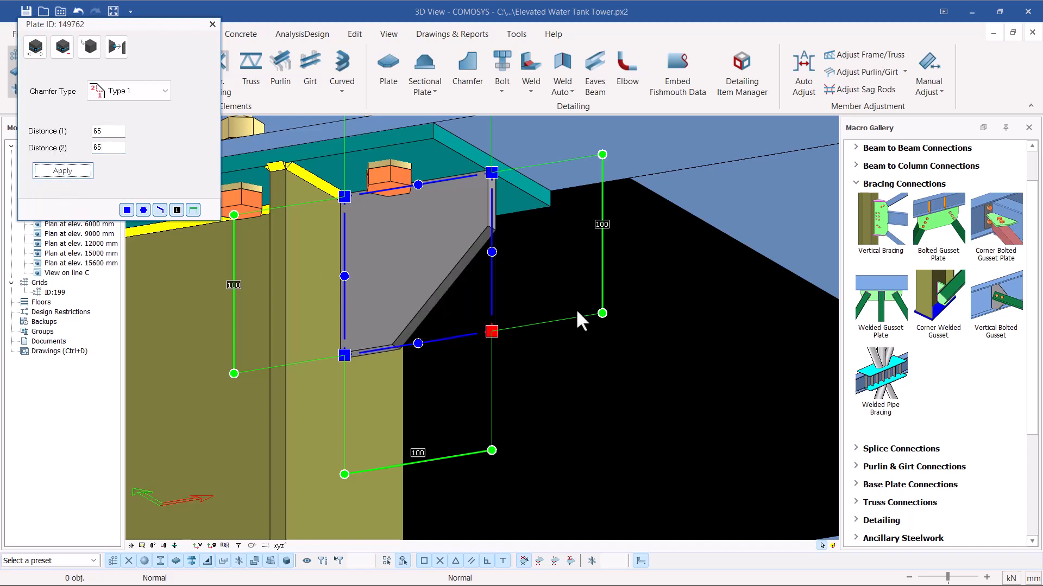
key("Escape")
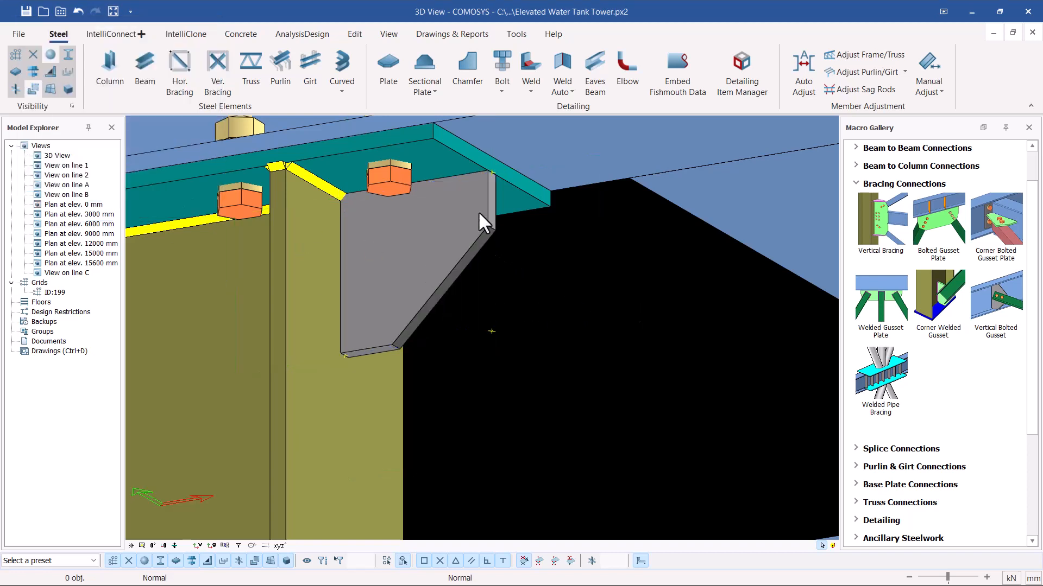
Try to mirror-copy the chamfered stiffener plate about a plane picked through the lower and upper edge midpoints of the bolted plate
mouse_move(478, 211)
middle_mouse_down()
mouse_move(452, 192)
mouse_move(468, 217)
middle_mouse_up()
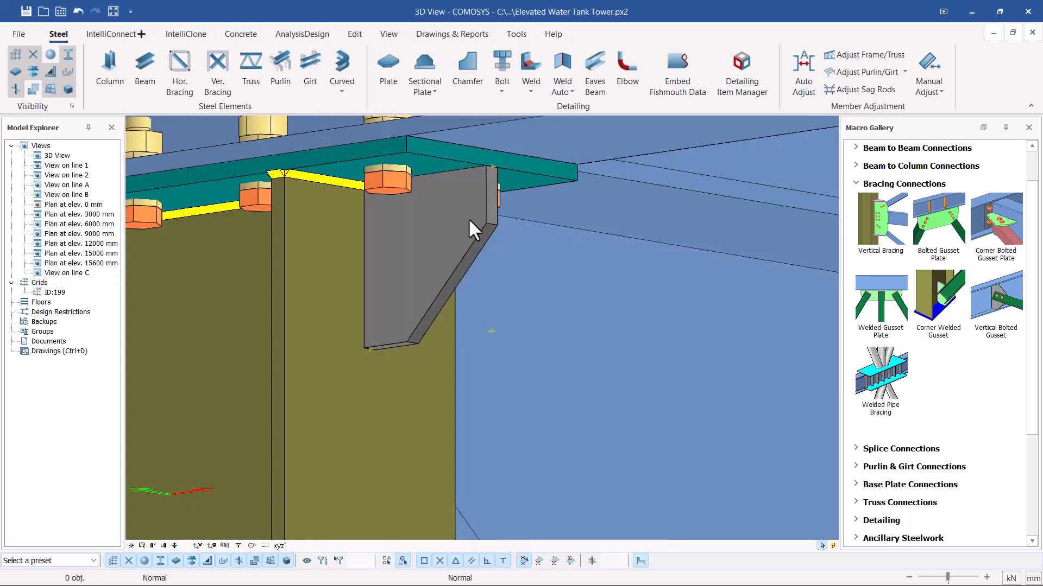
left_click(455, 226)
scroll(455, 226, "down", 5)
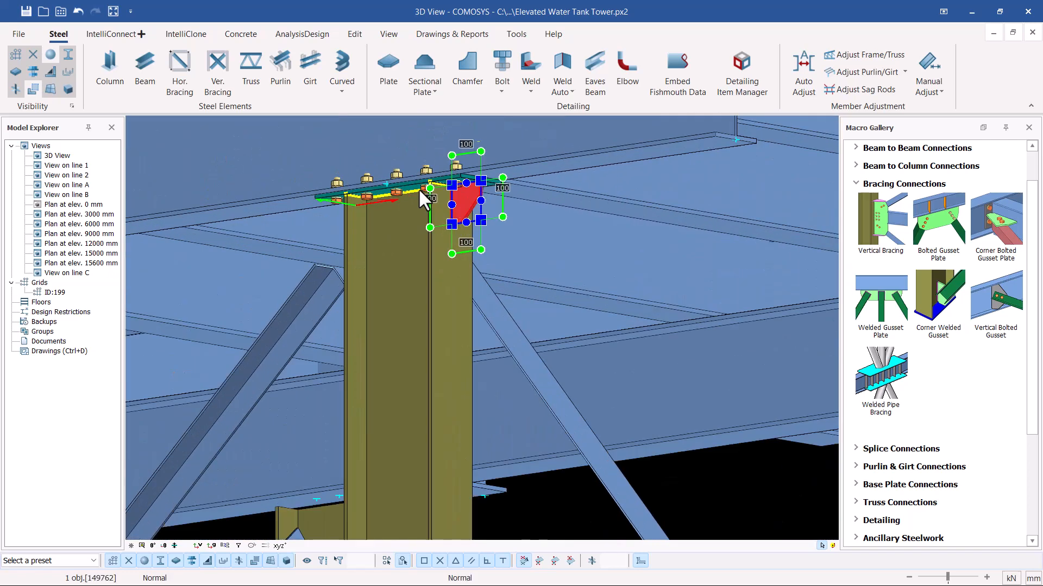
scroll(418, 188, "up", 6)
scroll(430, 223, "down", 4)
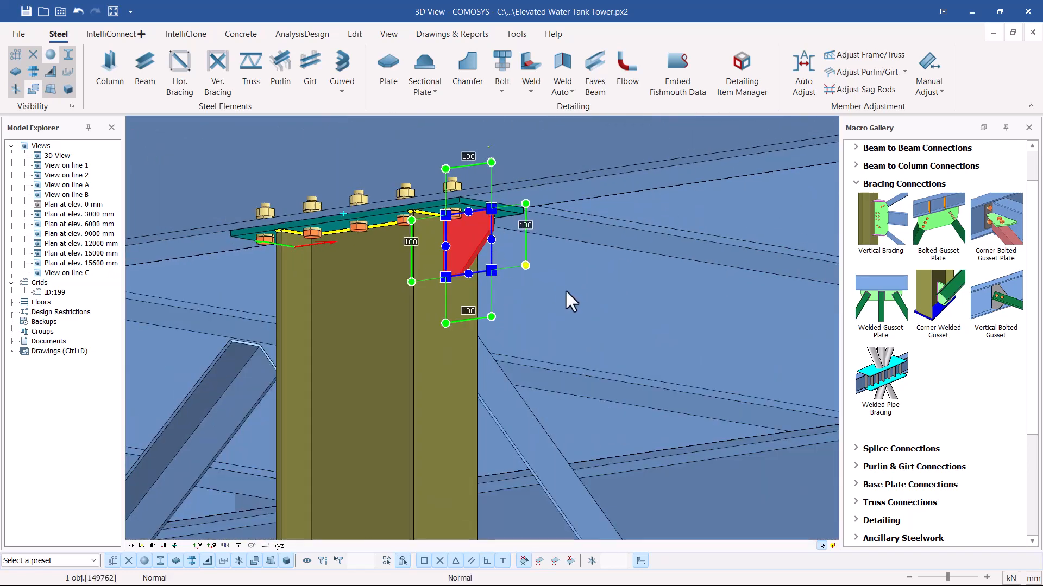
right_click(472, 243)
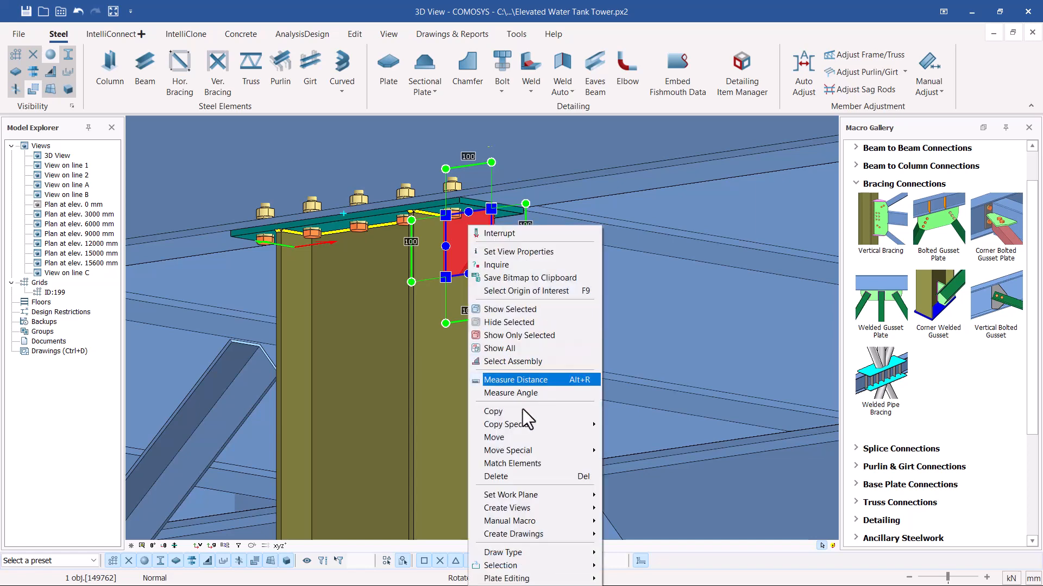
mouse_move(528, 427)
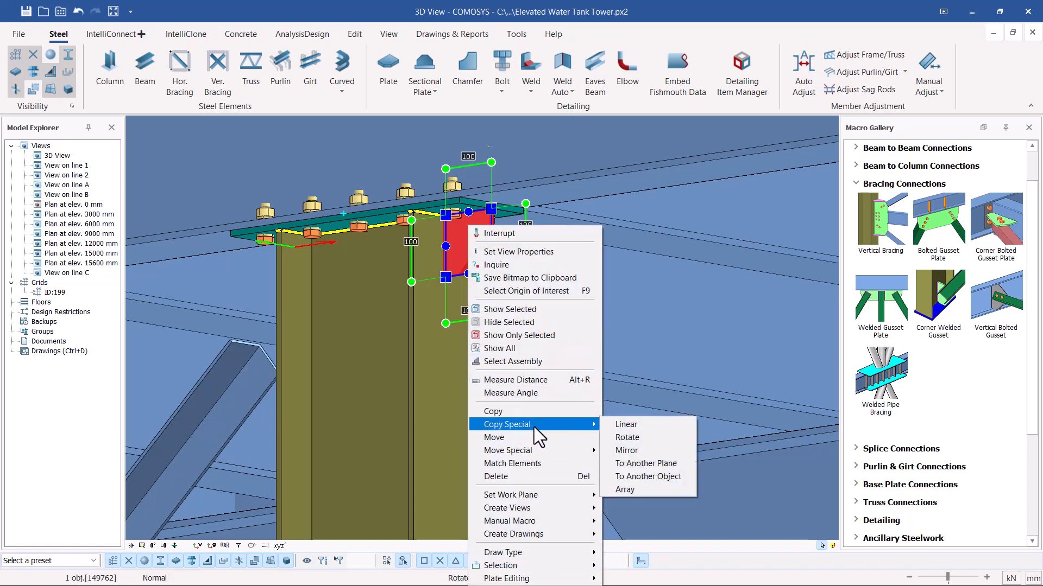
left_click(627, 451)
scroll(359, 234, "up", 8)
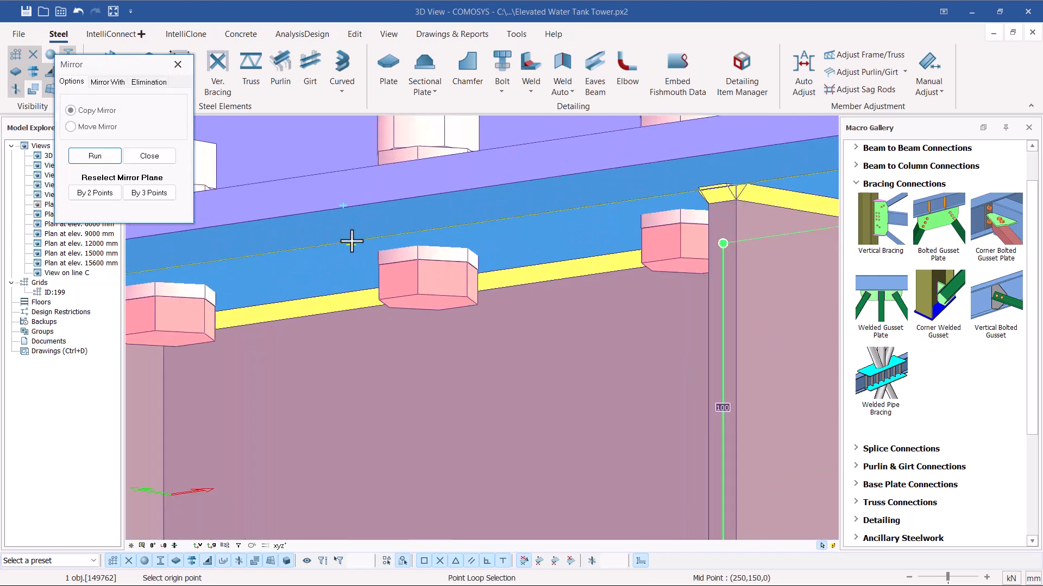
left_click(353, 222)
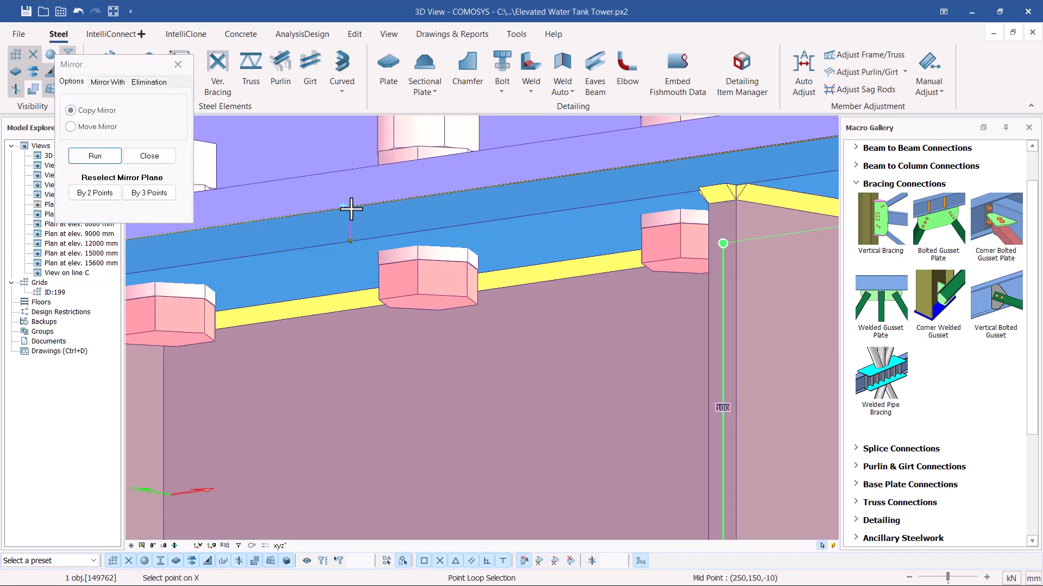
left_click(351, 208)
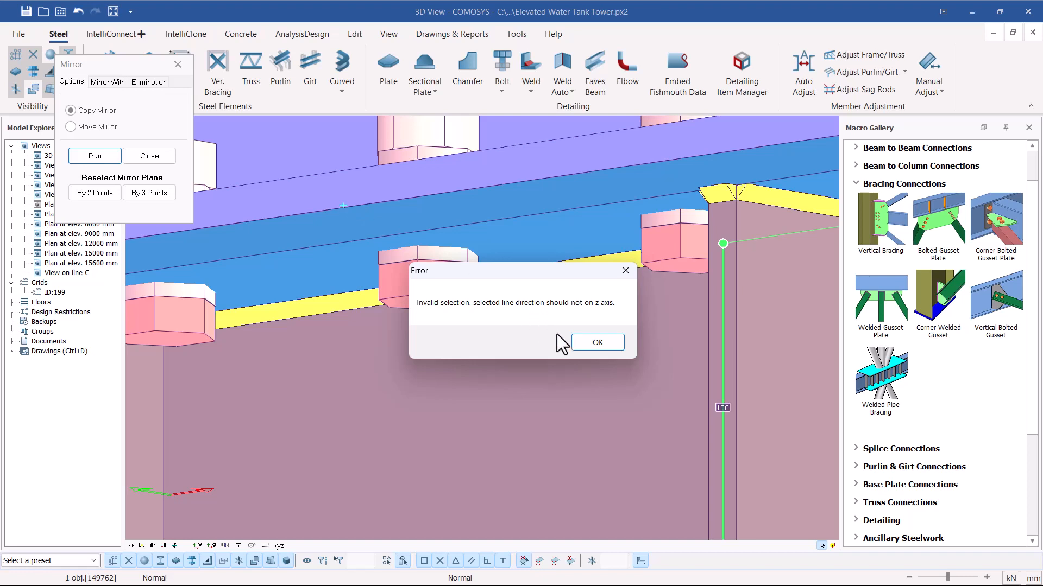
left_click(588, 343)
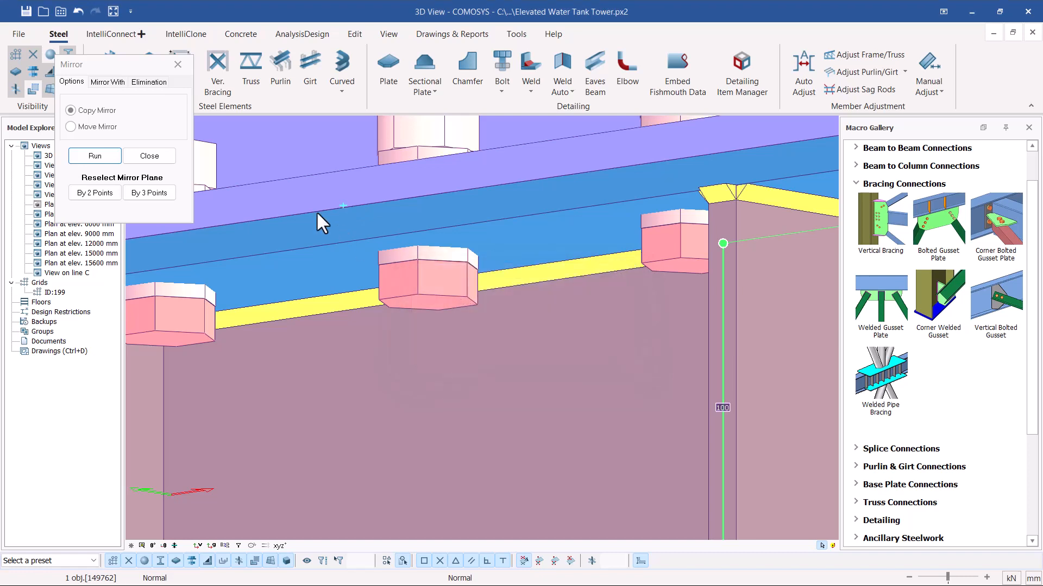
left_click(148, 156)
Reset the working coordinate system to the global origin
scroll(468, 238, "down", 10)
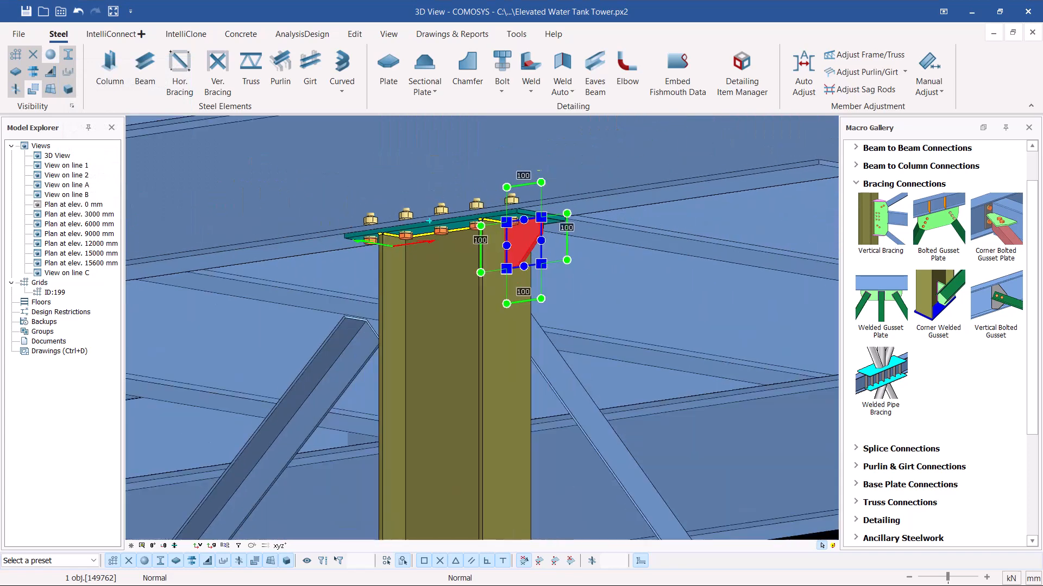
scroll(468, 239, "down", 5)
scroll(448, 225, "up", 5)
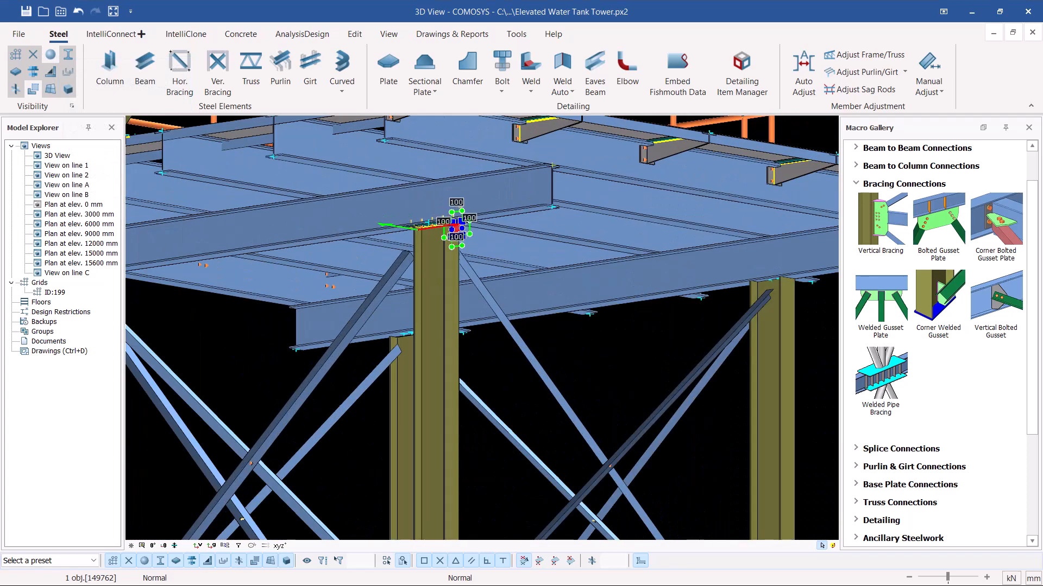
left_click(212, 546)
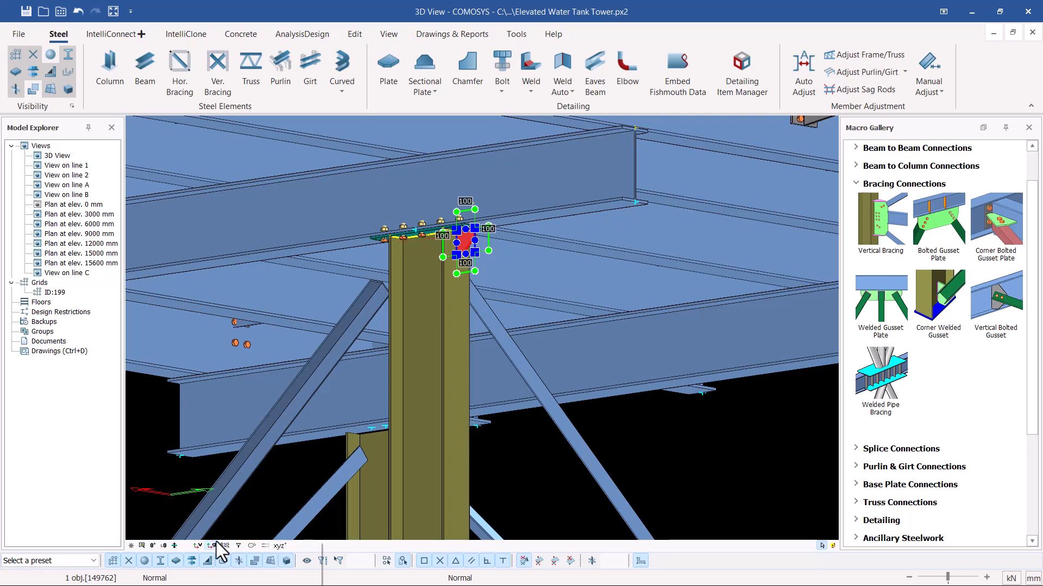
Retry the mirror copy of the stiffener plate in global coordinates, using the same two edge midpoints of the bolted plate
scroll(430, 222, "up", 7)
scroll(422, 246, "up", 2)
scroll(558, 298, "down", 4)
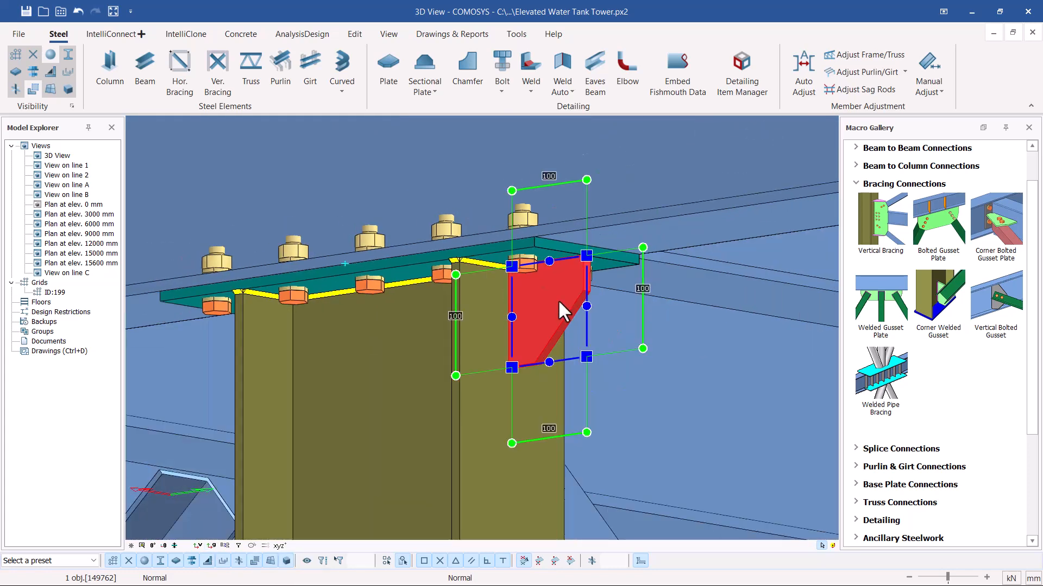
right_click(558, 299)
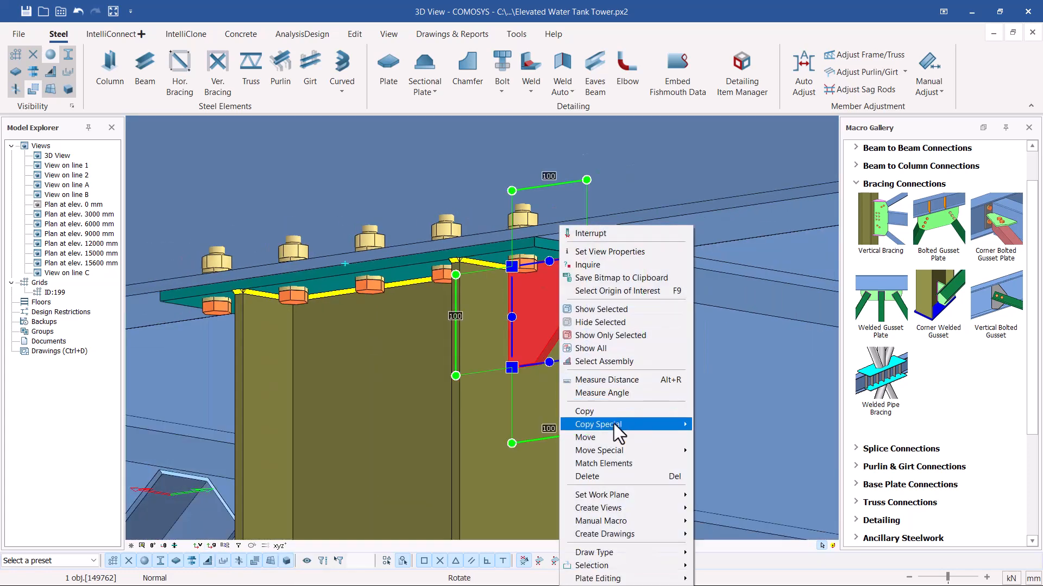
mouse_move(598, 424)
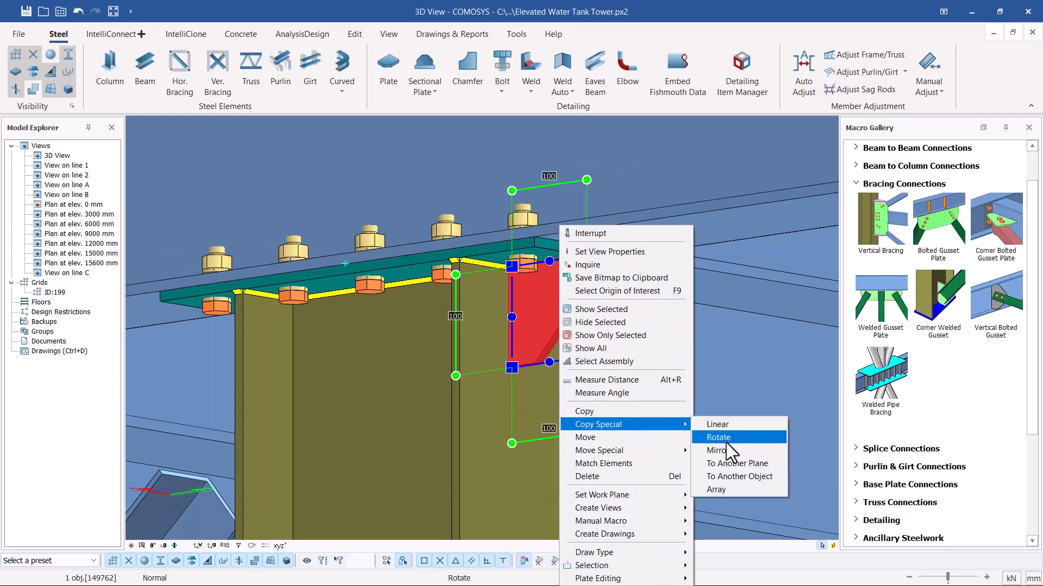
left_click(705, 451)
scroll(373, 264, "up", 4)
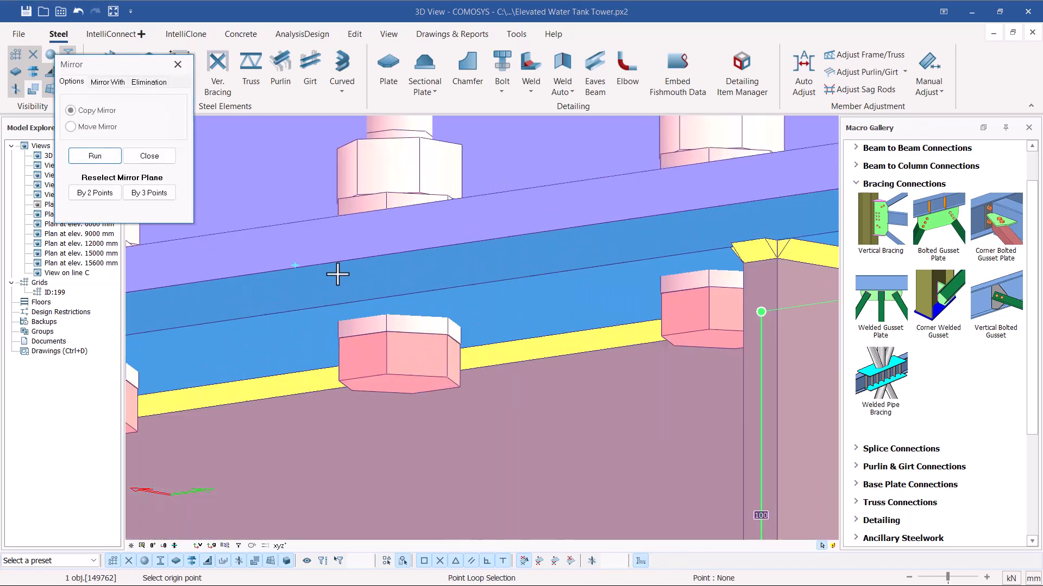
left_click(303, 309)
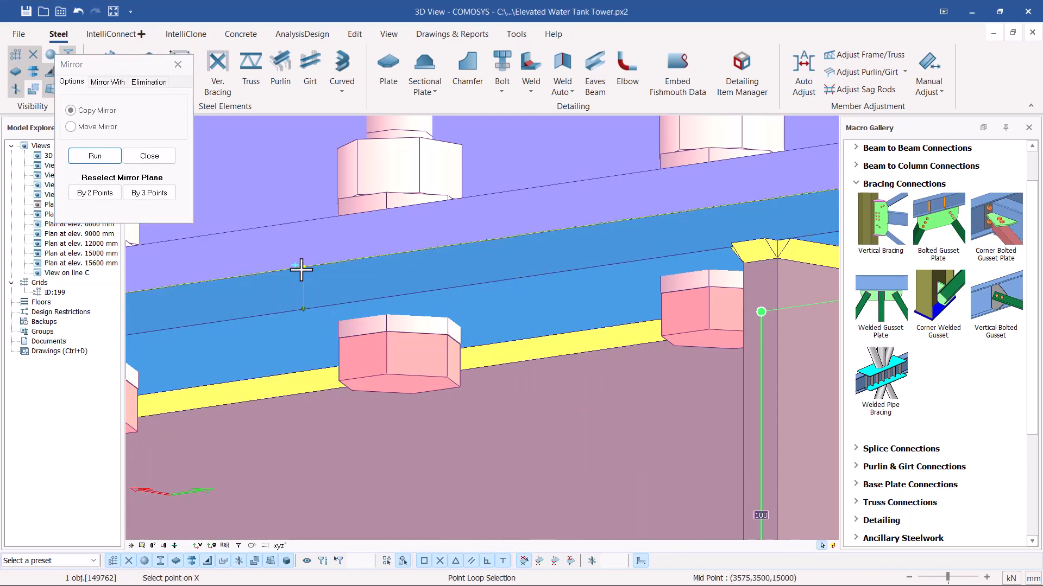
left_click(300, 267)
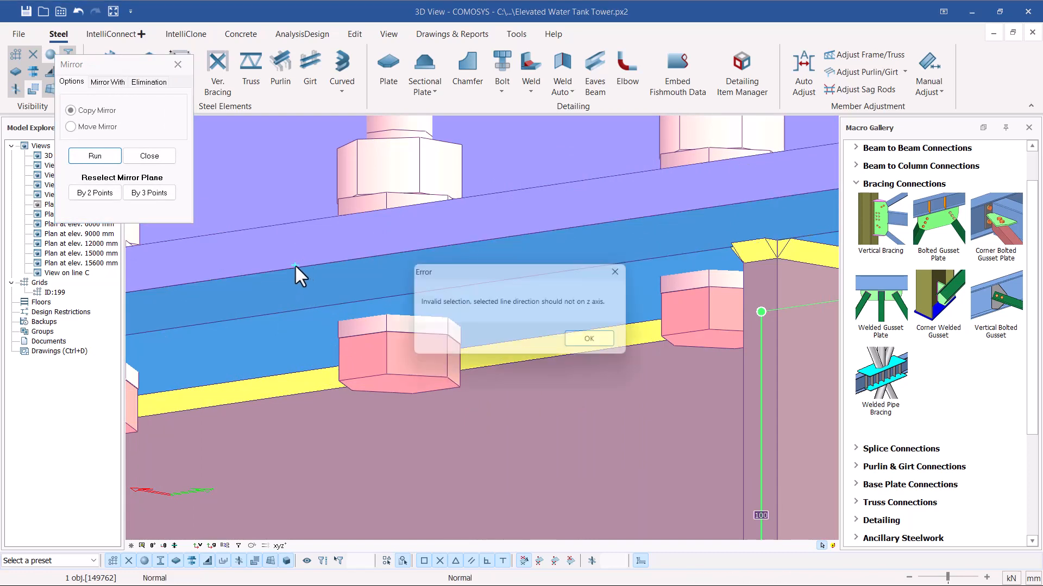
left_click(598, 343)
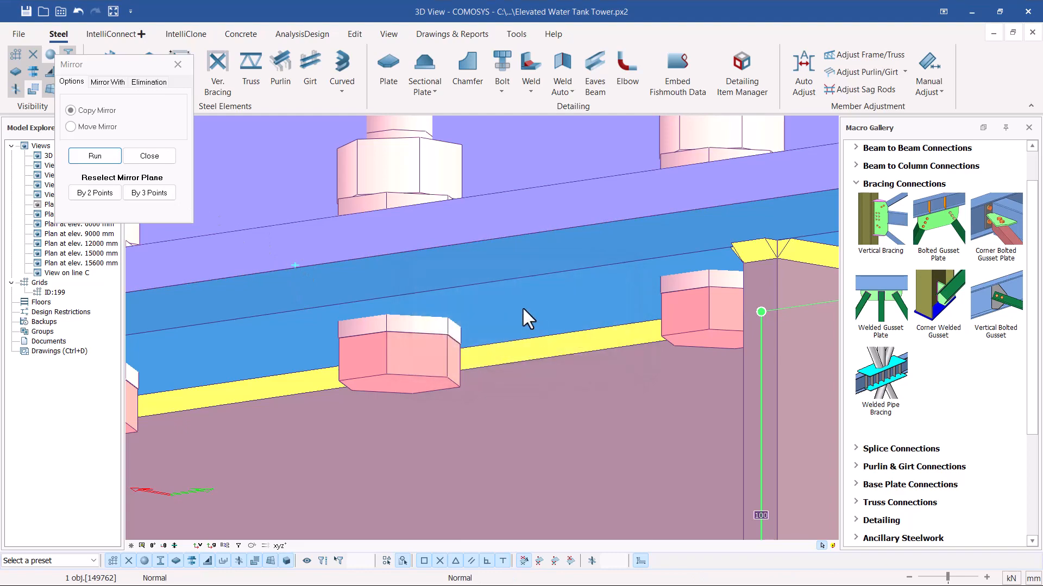
Examine the mirror plane and its axis directions against the whole tower and its base, and close the Mirror command
scroll(513, 264, "down", 5)
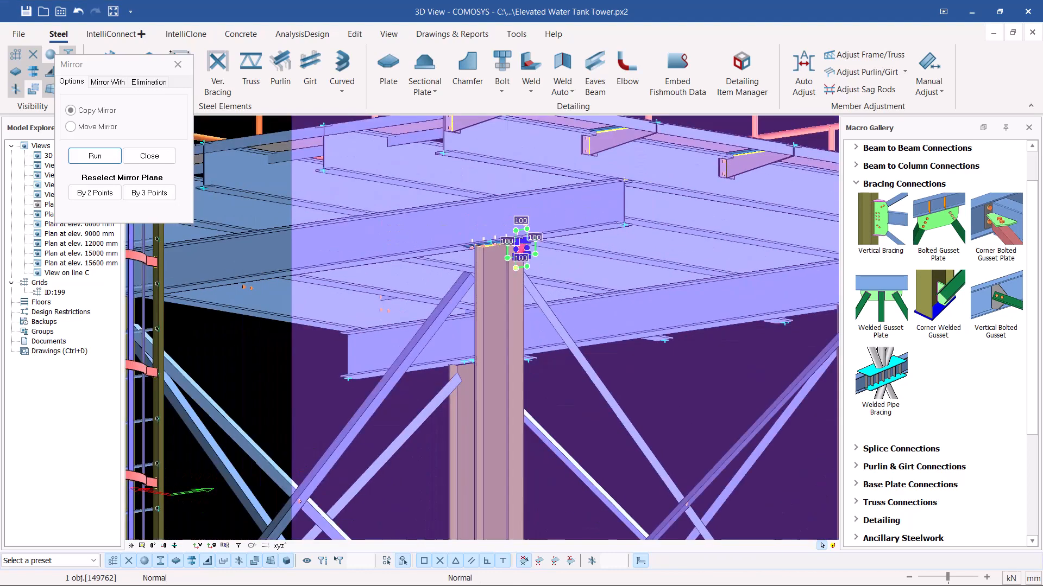
middle_click_drag(513, 264, 524, 340)
right_click(764, 262)
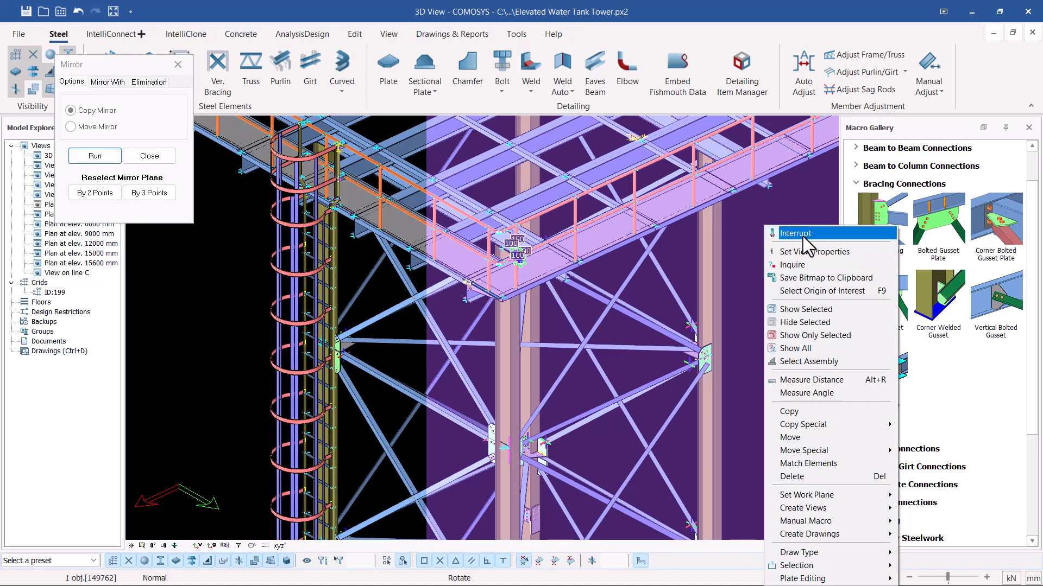
left_click(803, 235)
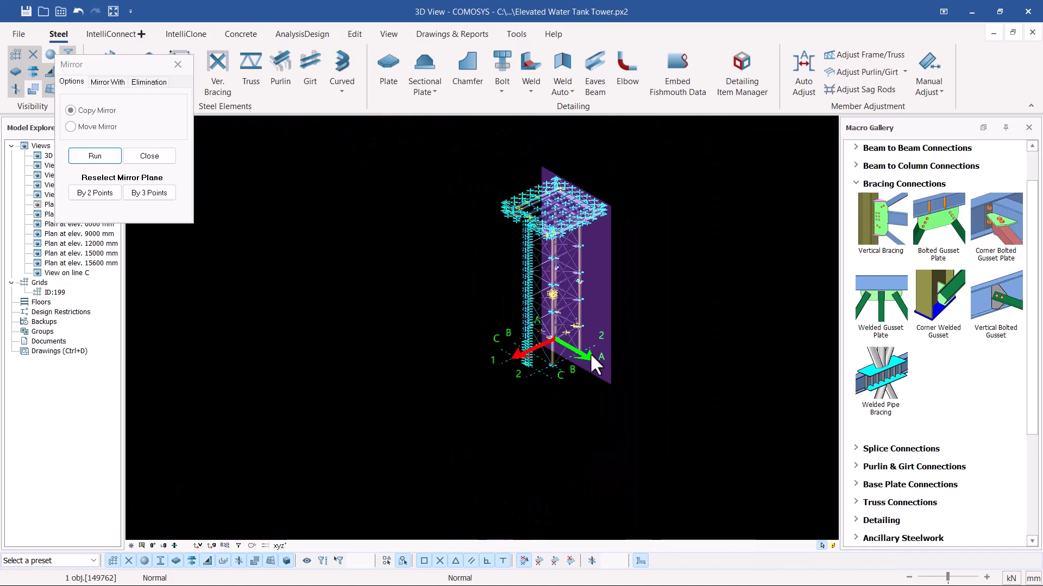
scroll(559, 361, "up", 5)
scroll(513, 373, "up", 5)
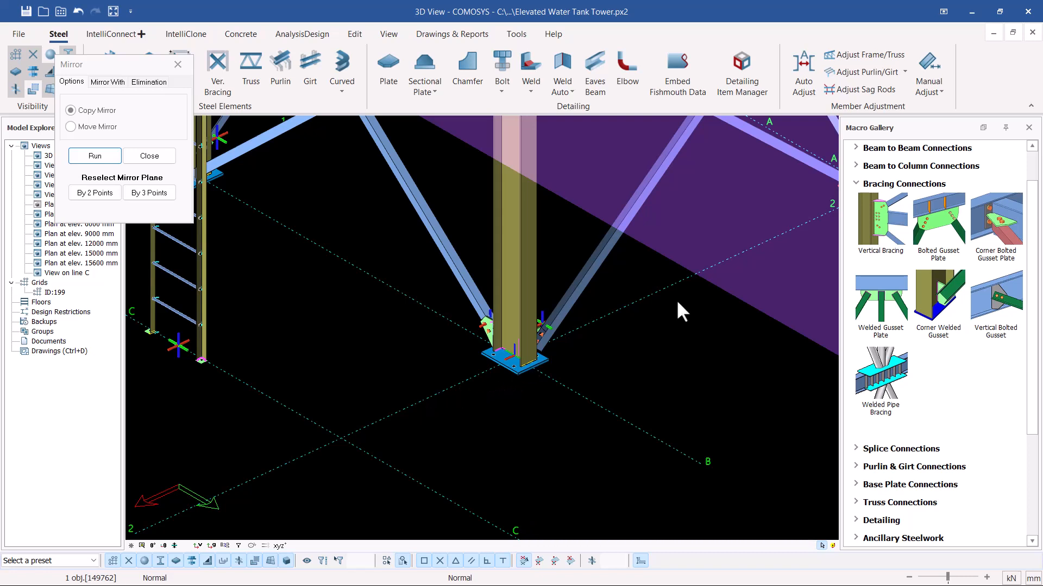
left_click(149, 156)
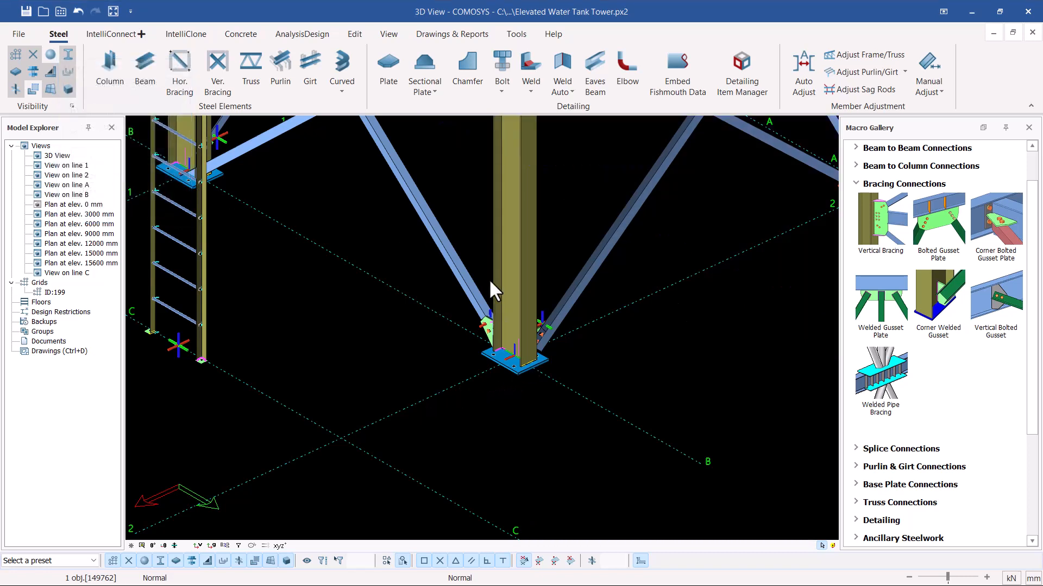
scroll(522, 372, "down", 9)
scroll(521, 161, "up", 10)
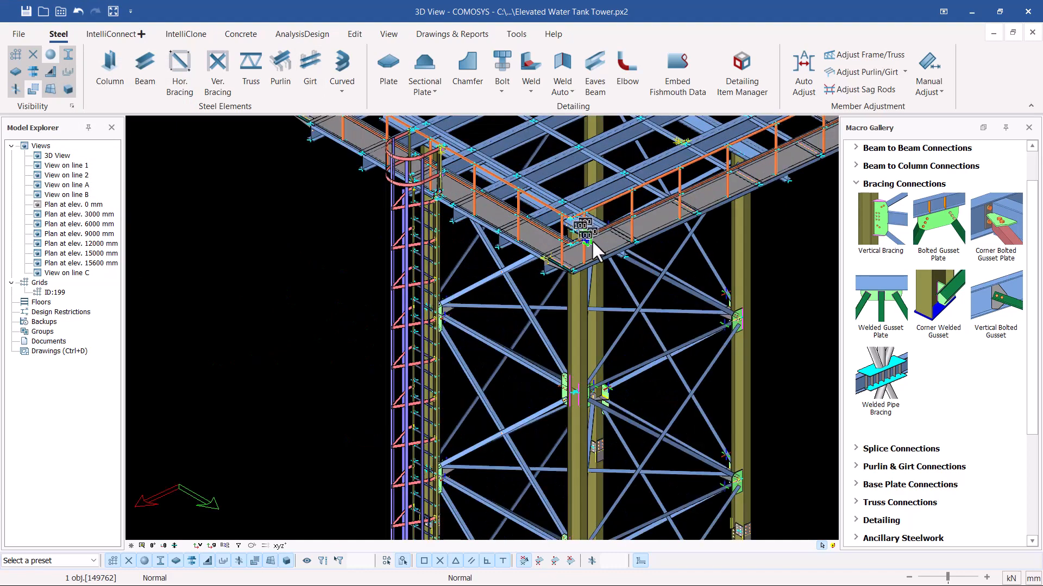
key("Escape")
middle_click_drag(589, 275, 594, 242)
scroll(598, 237, "up", 5)
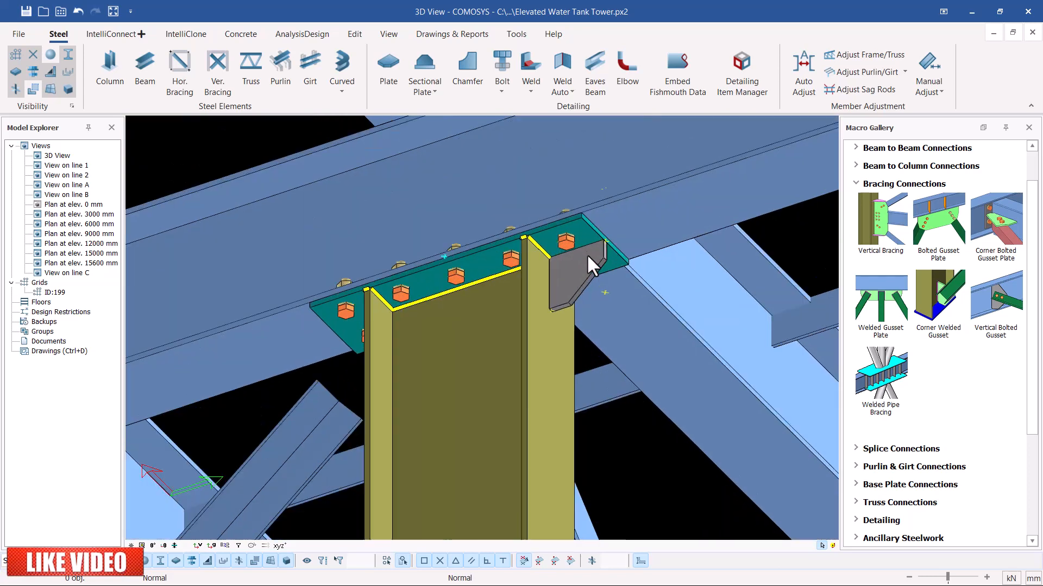
left_click(583, 265)
right_click(582, 265)
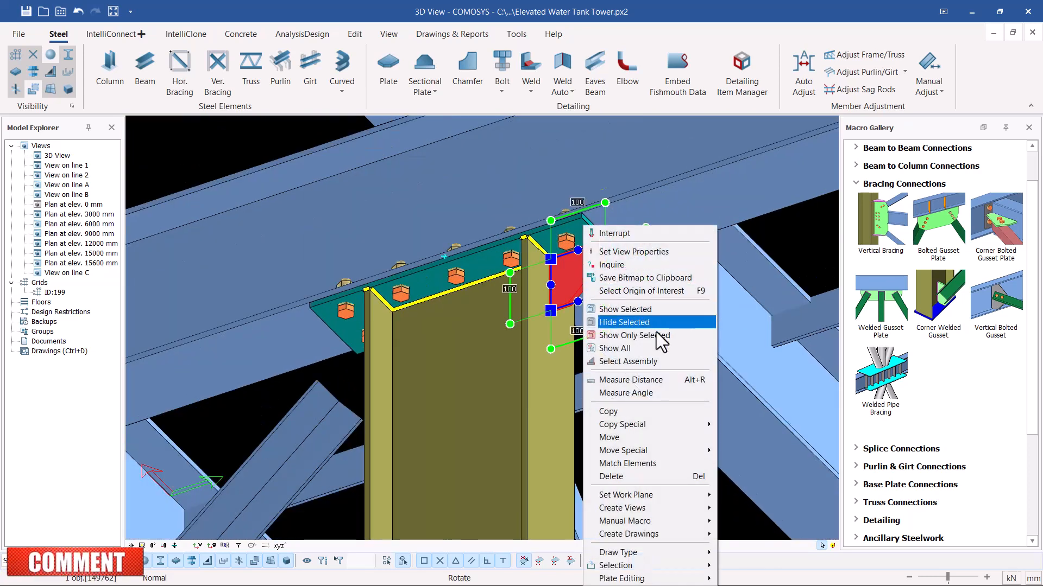
mouse_move(623, 429)
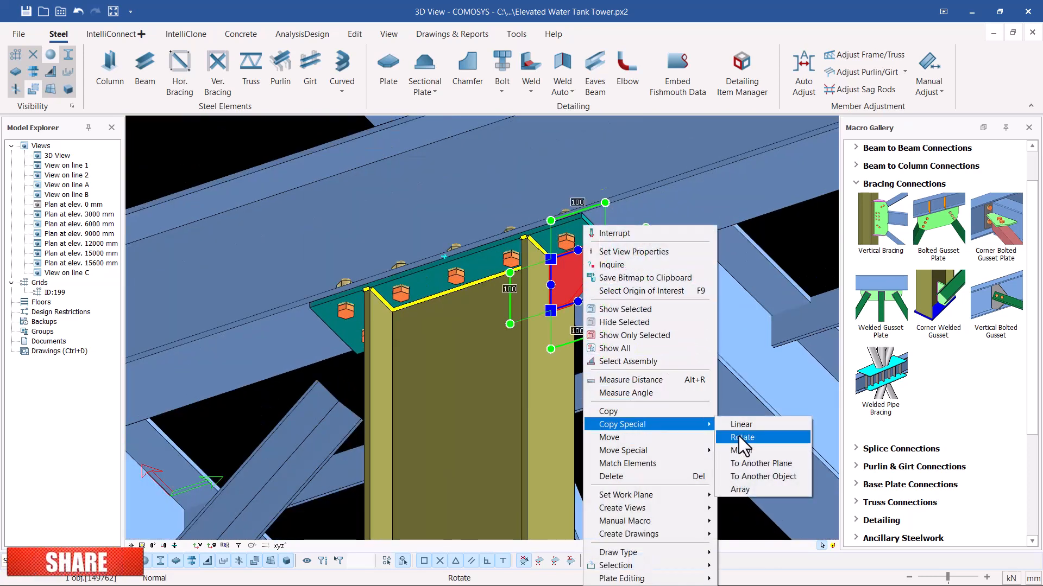
left_click(743, 451)
scroll(483, 245, "down", 5)
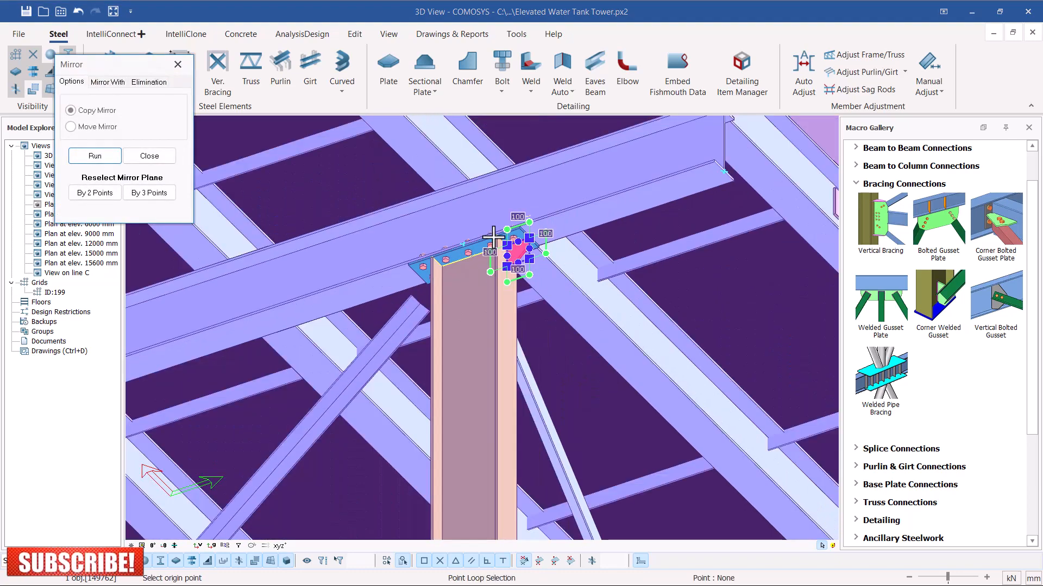
scroll(489, 250, "down", 10)
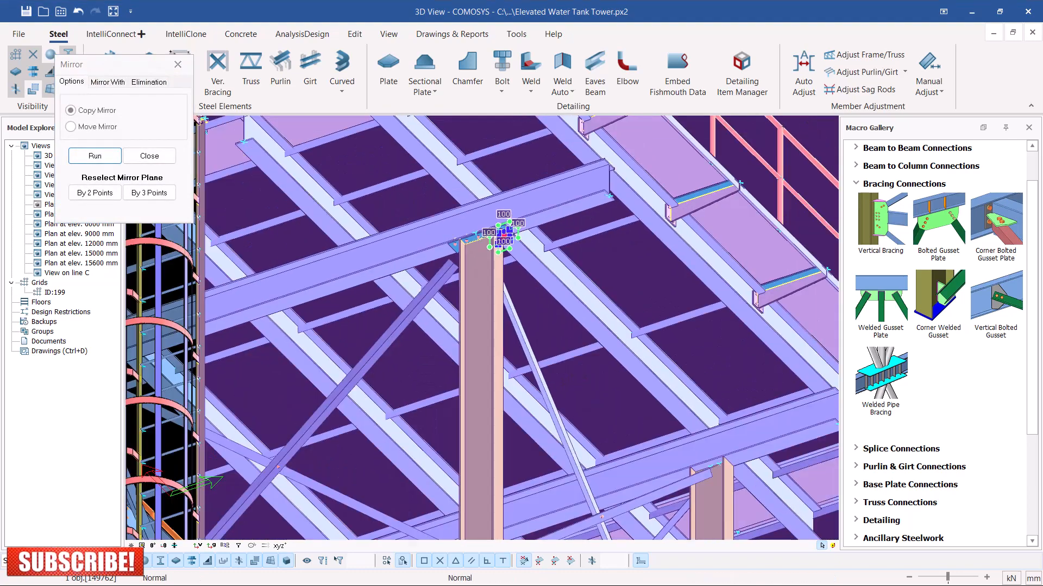
scroll(484, 379, "up", 10)
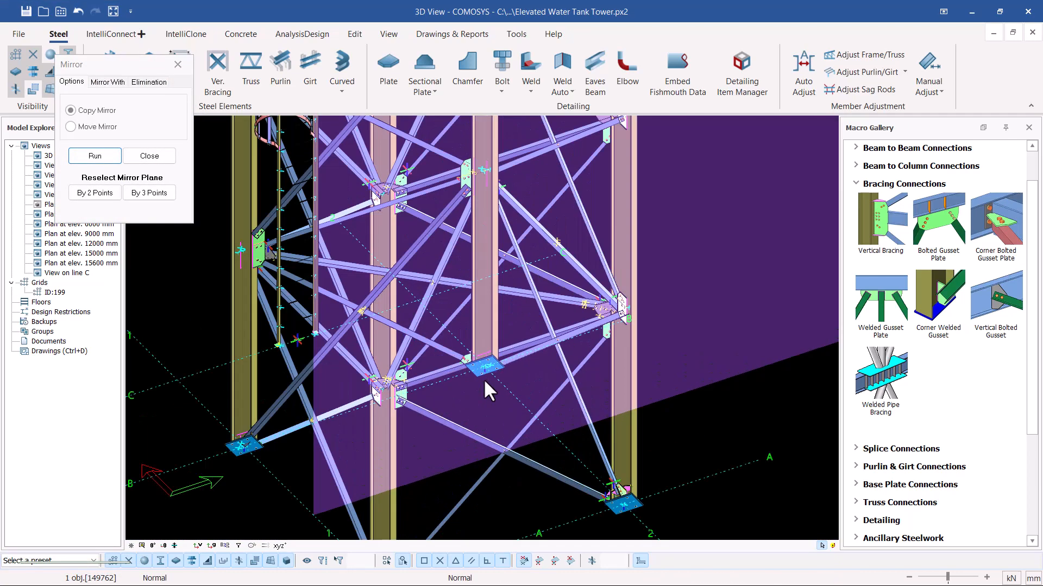
scroll(486, 323, "down", 10)
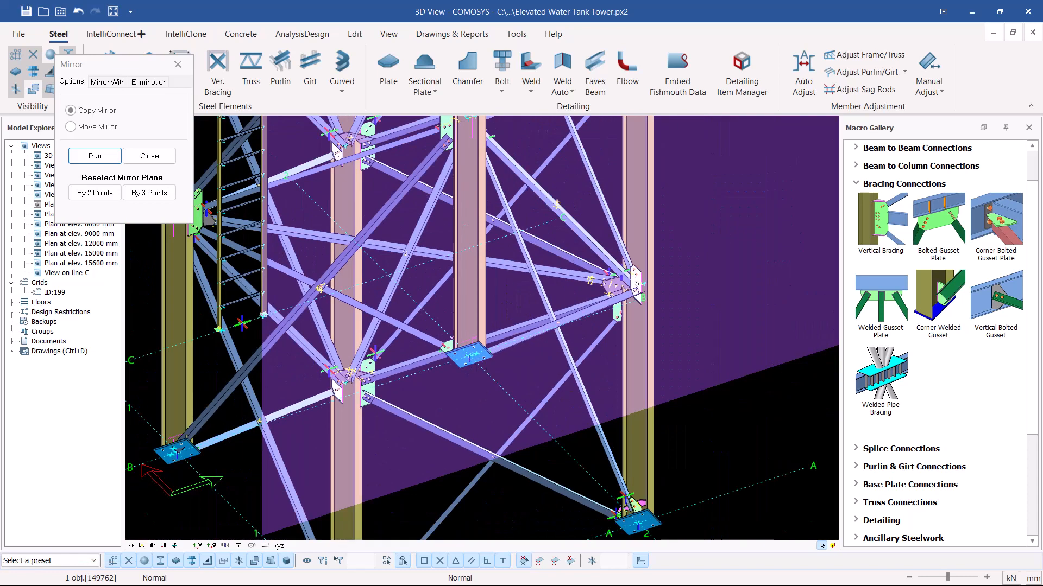
left_click(578, 252)
scroll(514, 276, "up", 5)
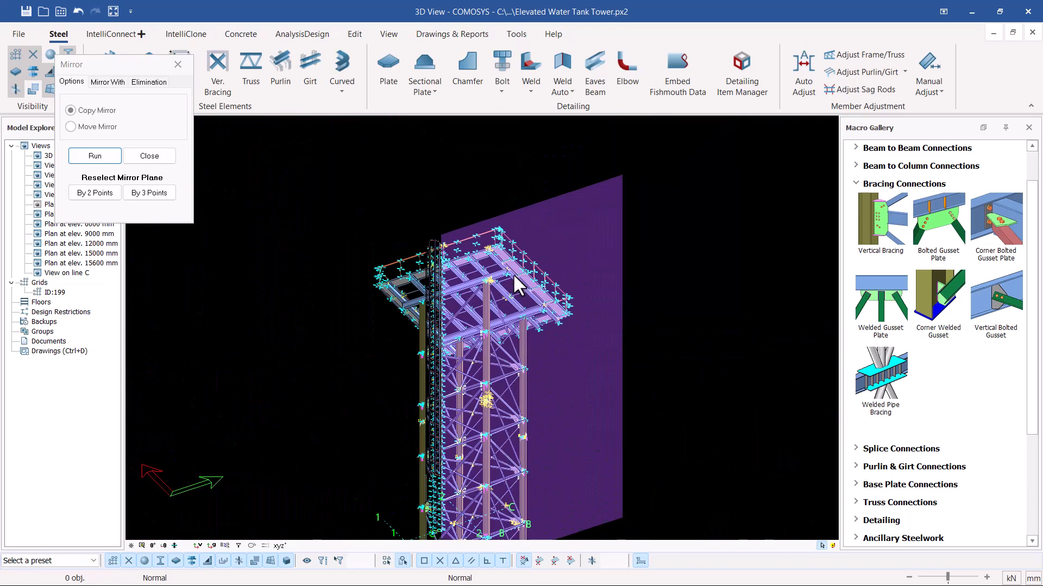
left_click(150, 156)
Set the work plane to the column's web face directly below the bolted top plate
scroll(434, 272, "up", 10)
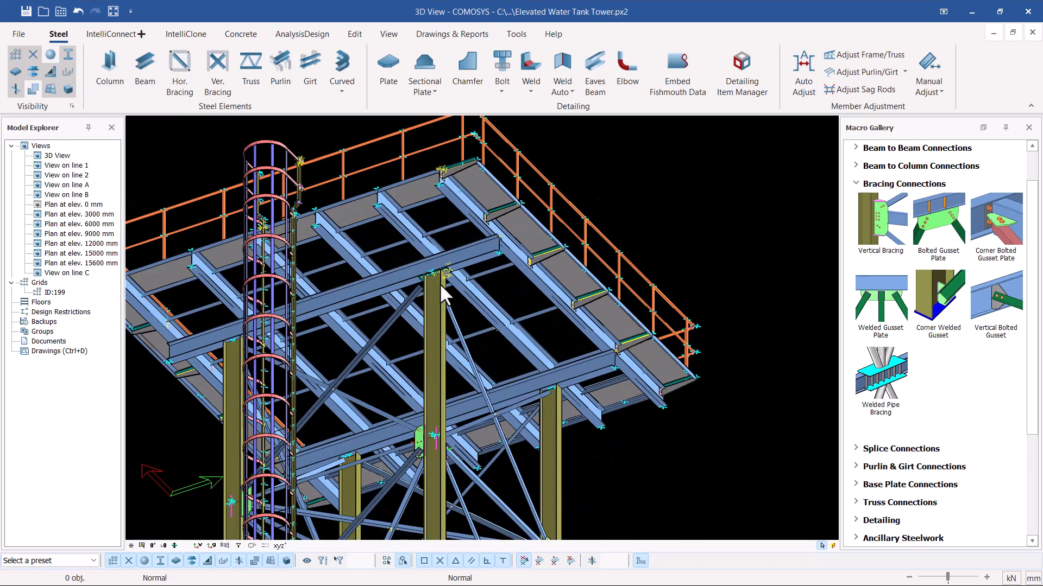
scroll(428, 258, "up", 3)
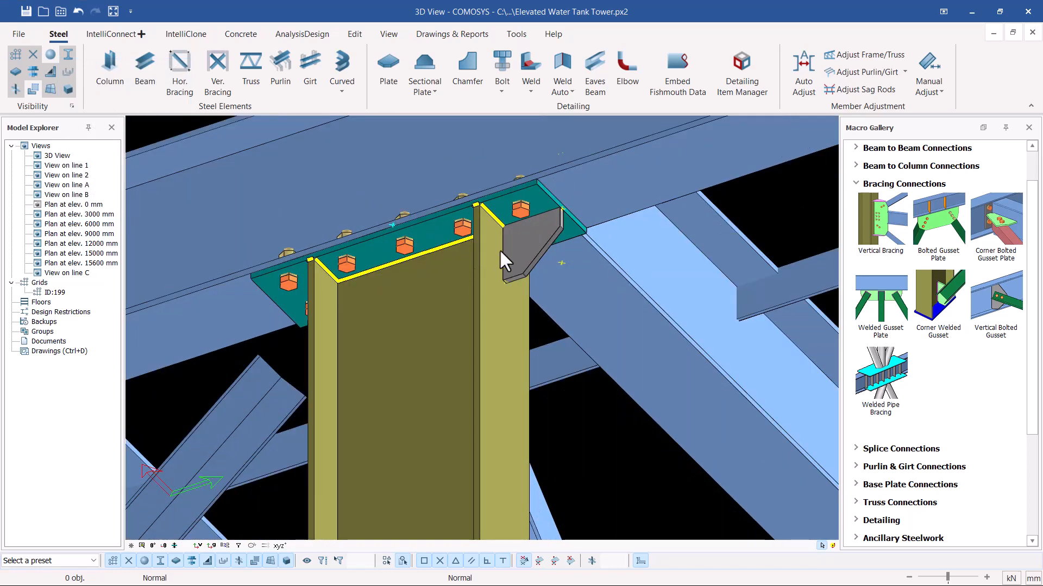
middle_click_drag(520, 240, 533, 242)
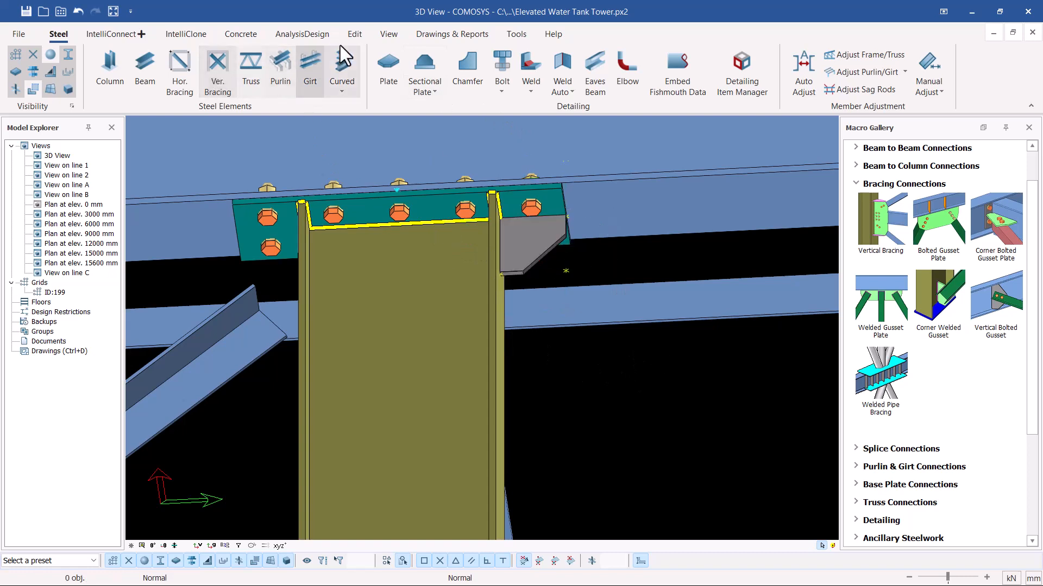
left_click(389, 34)
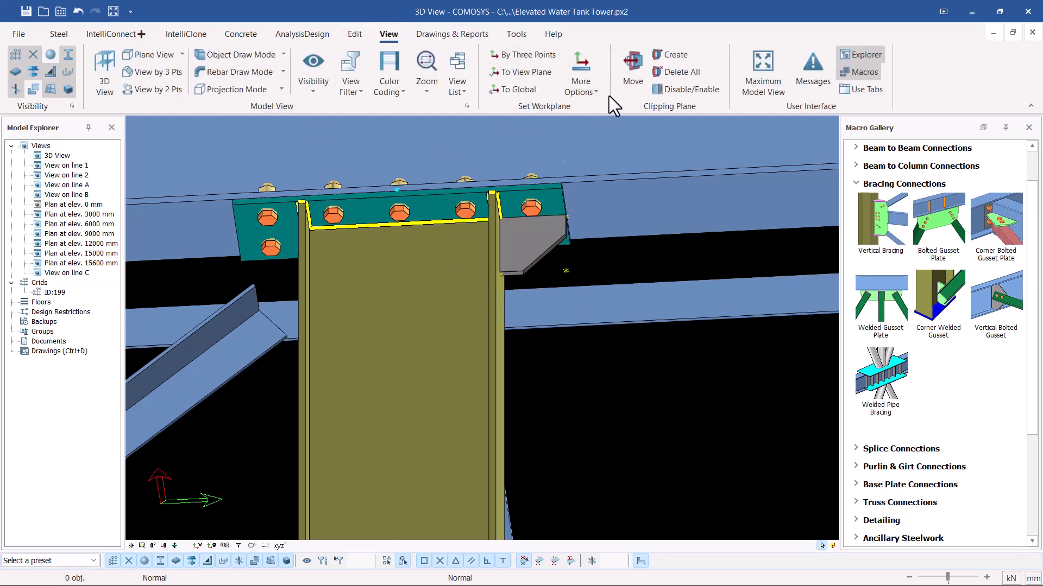
left_click(599, 96)
left_click(625, 127)
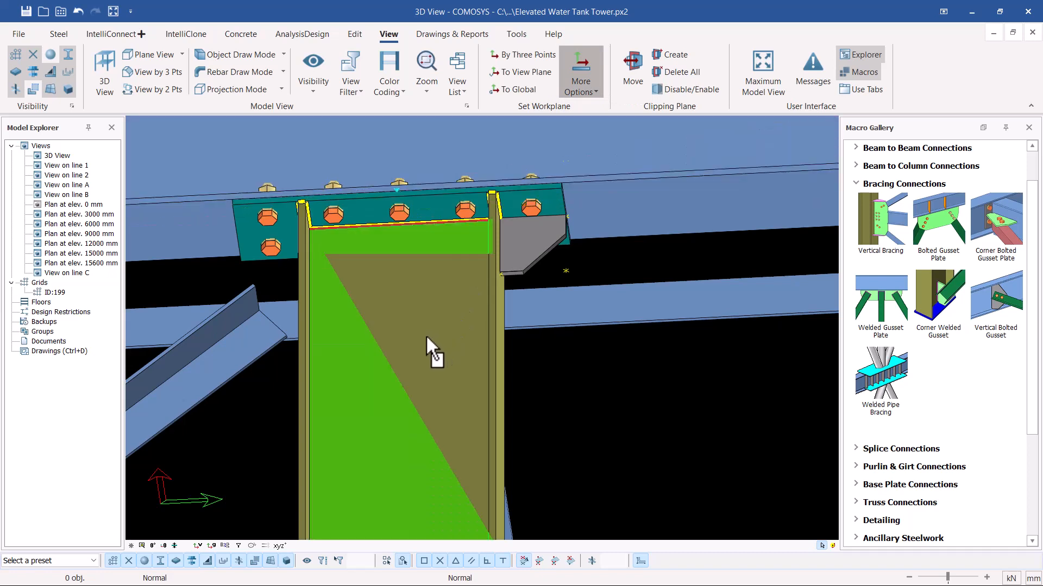
left_click(425, 335)
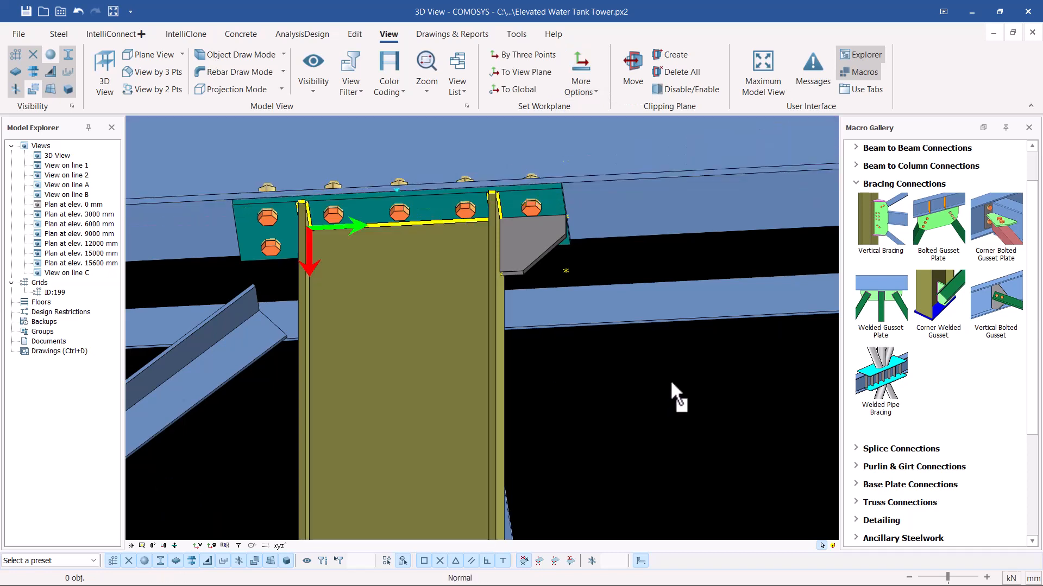
right_click(670, 380)
Mirror-copy the chamfered stiffener plate to the column's opposite side, using the midpoints of the bolted plate's lower and upper edges as mirror plane
left_click(530, 247)
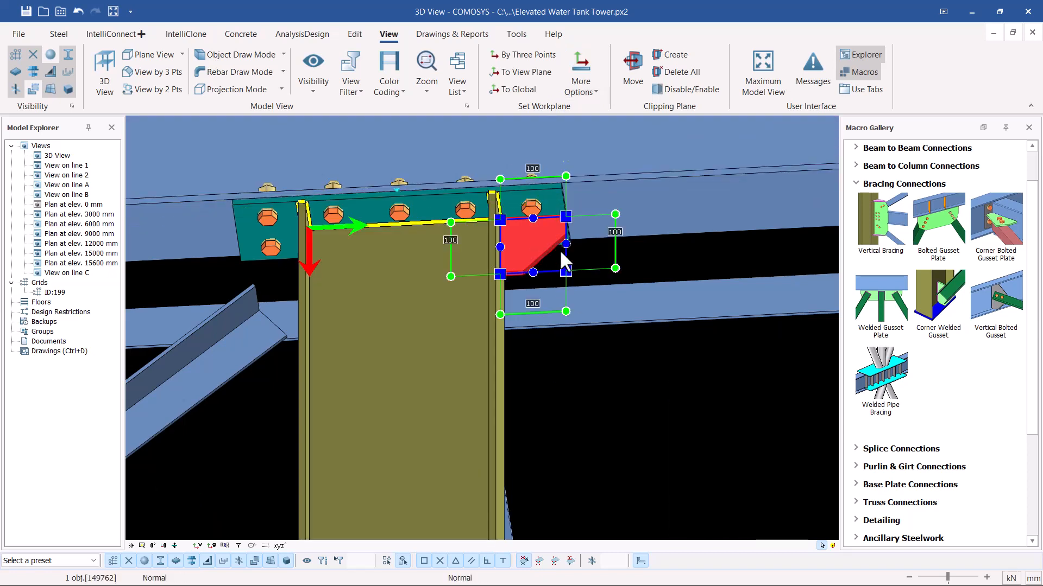
right_click(683, 252)
mouse_move(748, 423)
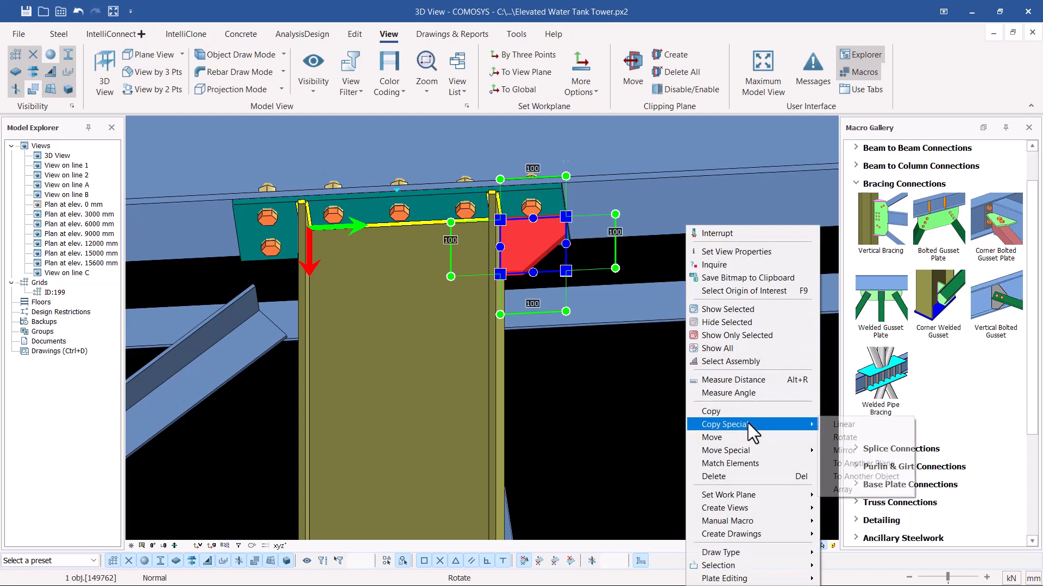
left_click(843, 450)
scroll(414, 205, "up", 5)
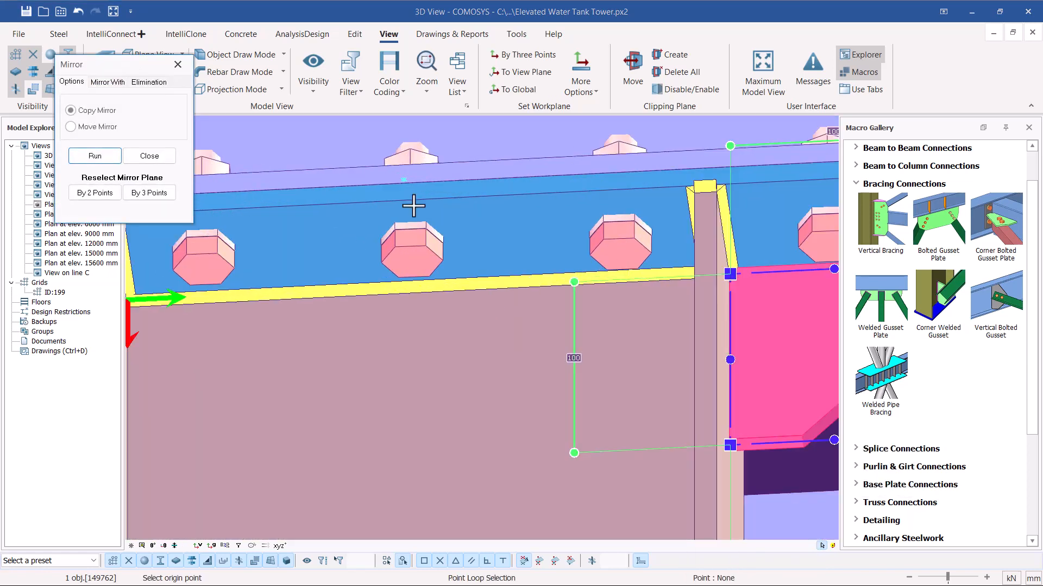
scroll(414, 205, "up", 2)
left_click(401, 198)
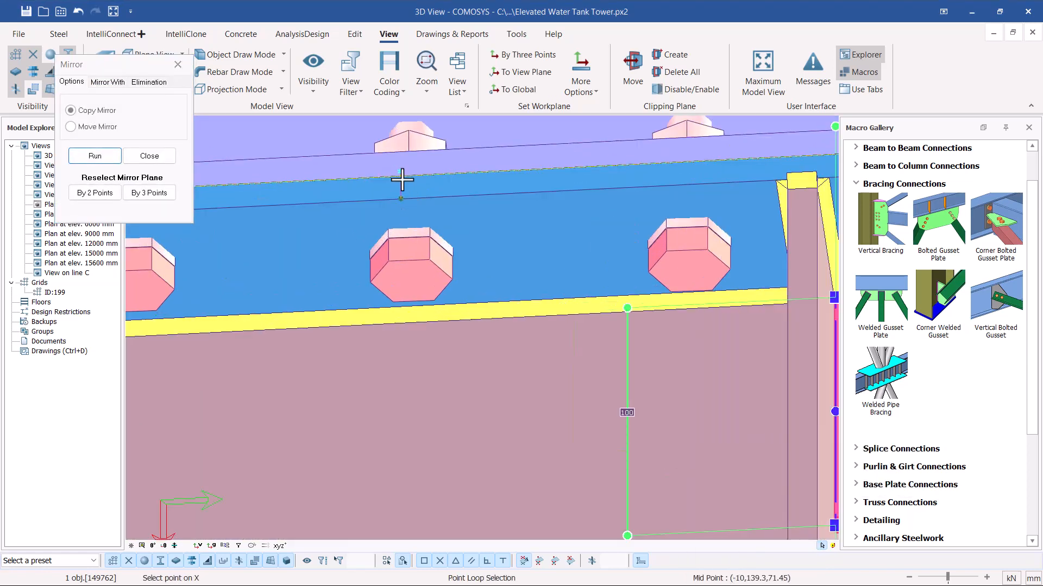
left_click(402, 179)
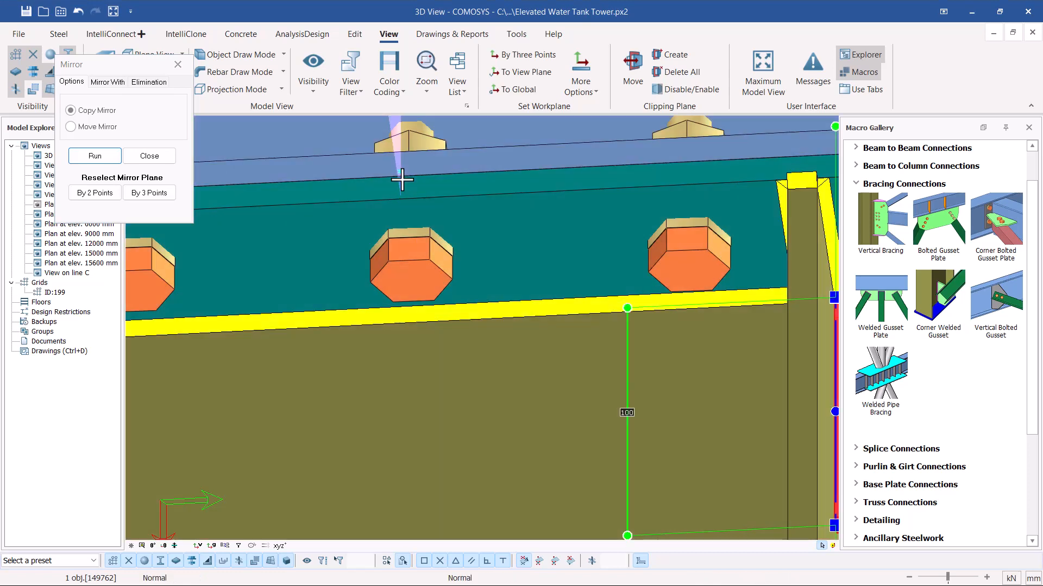
left_click(92, 161)
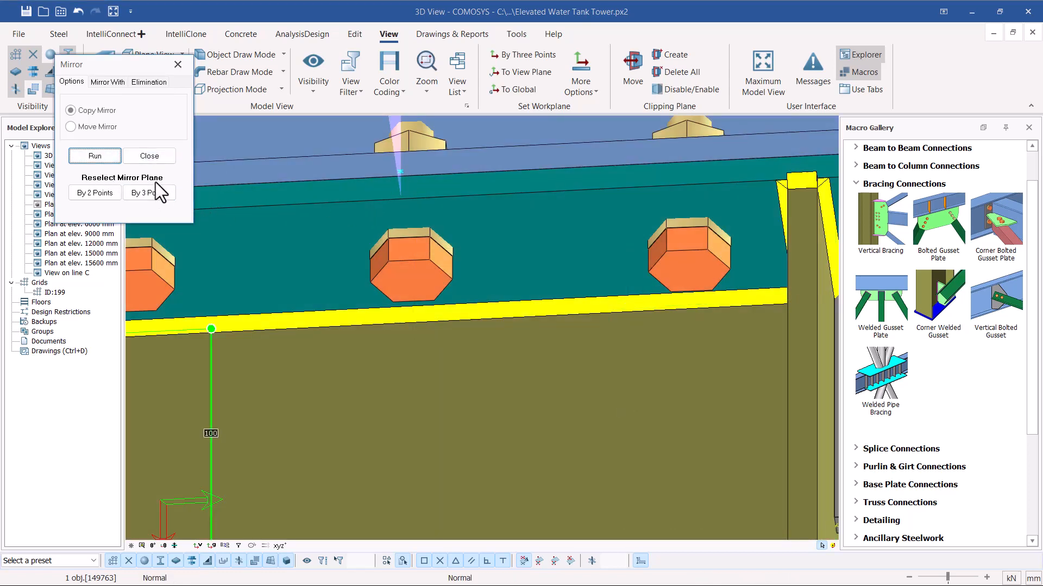
left_click(159, 159)
scroll(543, 250, "down", 5)
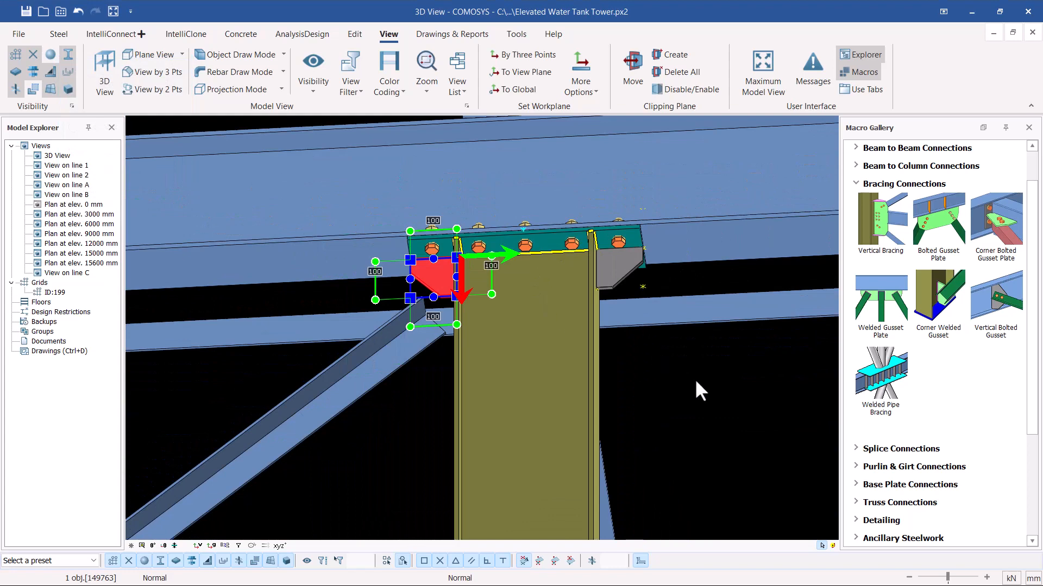
left_click(695, 379)
Weld both chamfered stiffener plates to the column flanges with Weld Auto
scroll(478, 266, "up", 4)
scroll(310, 239, "down", 3)
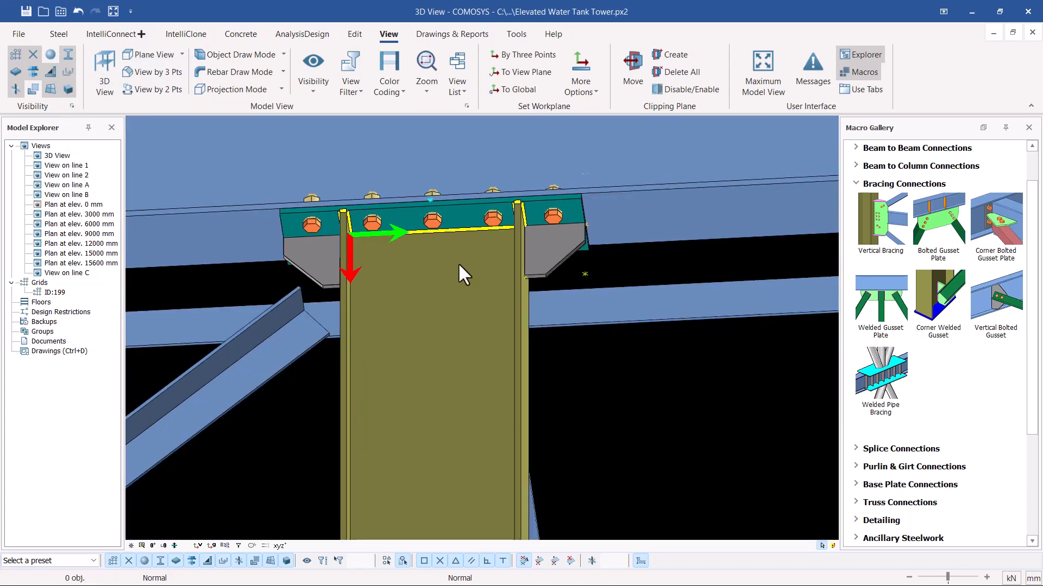
middle_click_drag(458, 262, 510, 268)
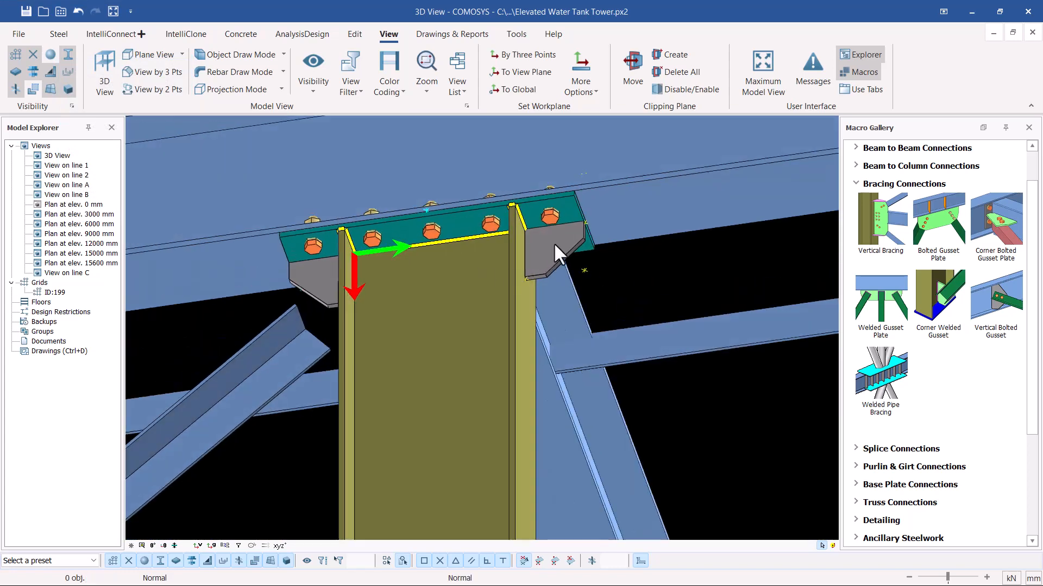
left_click(57, 34)
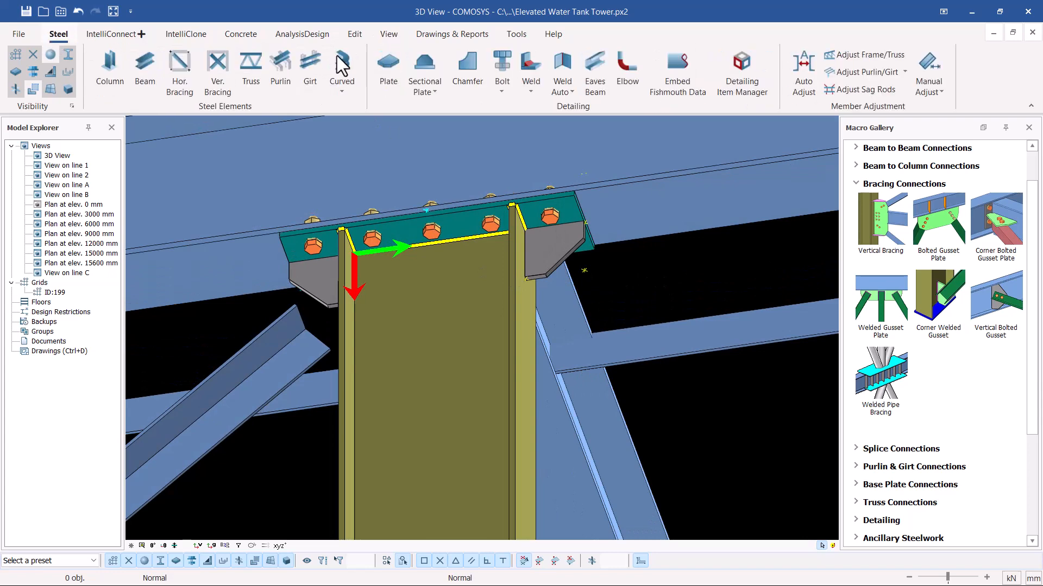
left_click(569, 90)
left_click(586, 113)
scroll(537, 266, "up", 3)
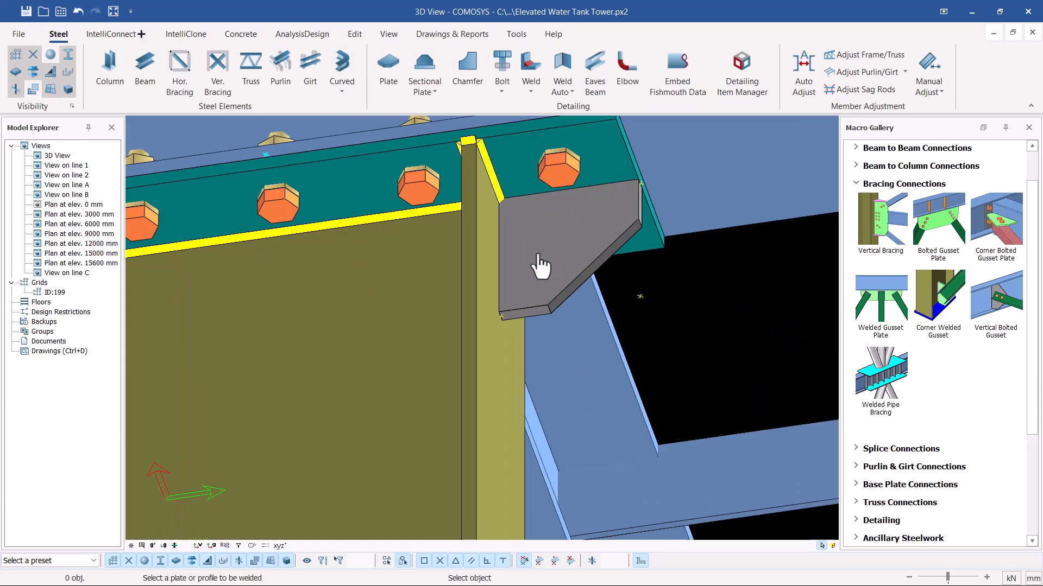
left_click(502, 269)
left_click(491, 270)
scroll(492, 270, "down", 3)
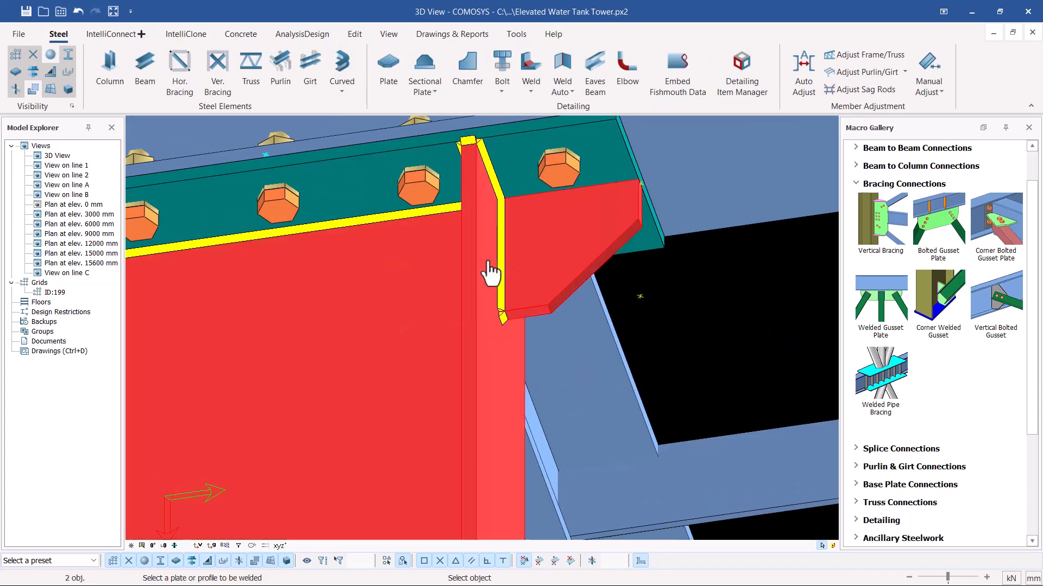
scroll(465, 275, "up", 3)
left_click(482, 238)
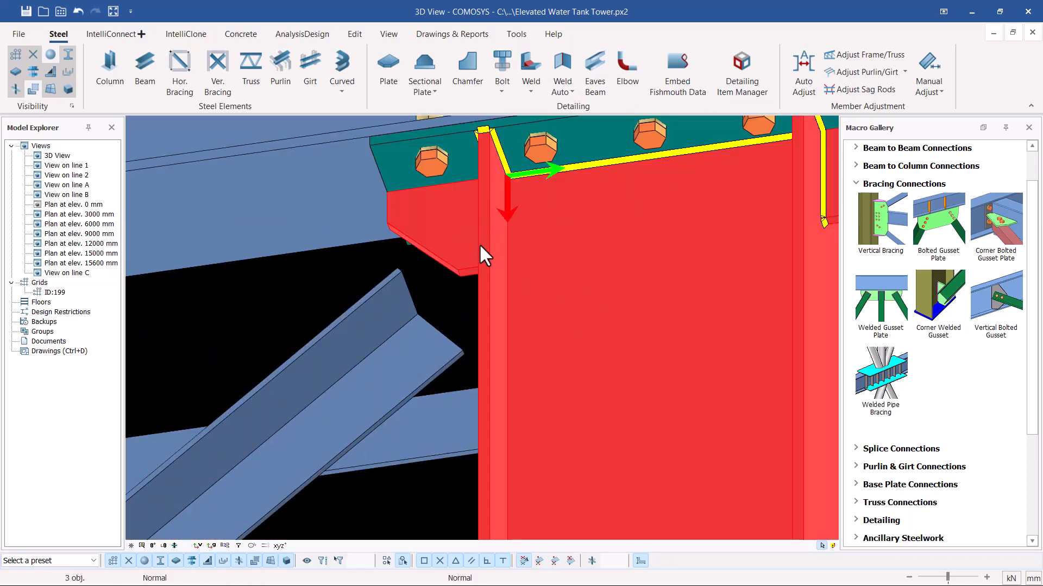
scroll(489, 228, "down", 5)
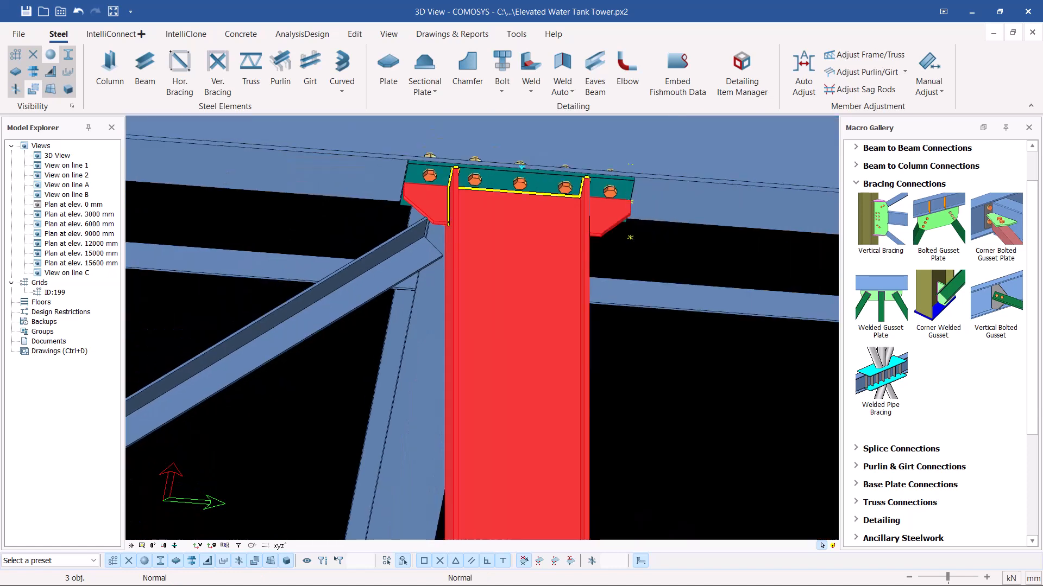
middle_click_drag(489, 228, 398, 176)
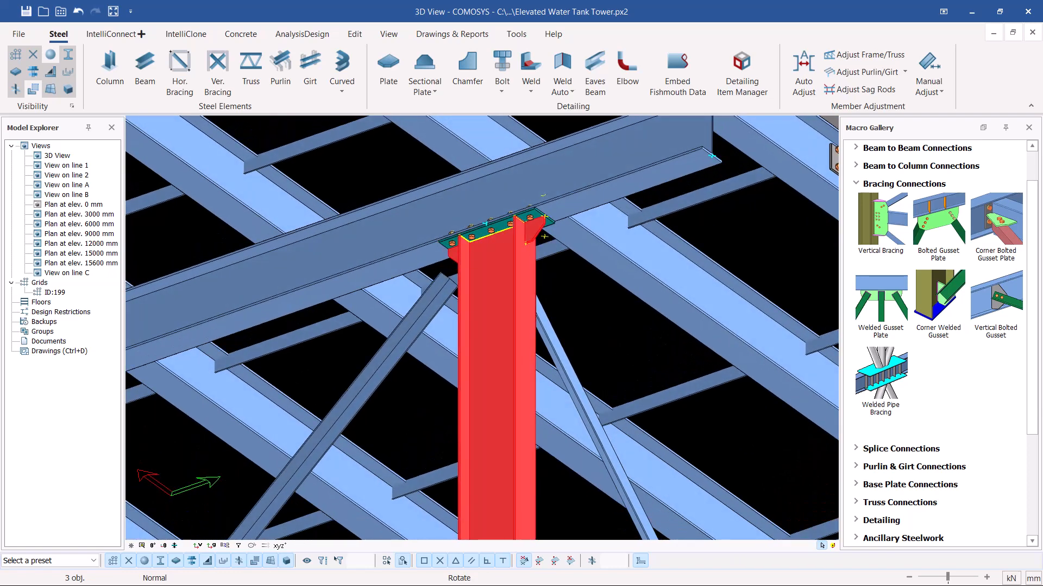
left_click(711, 226)
Select the whole connection: column, supported beam, bolted top plate, bolts, welds and both stiffener plates
scroll(525, 226, "up", 7)
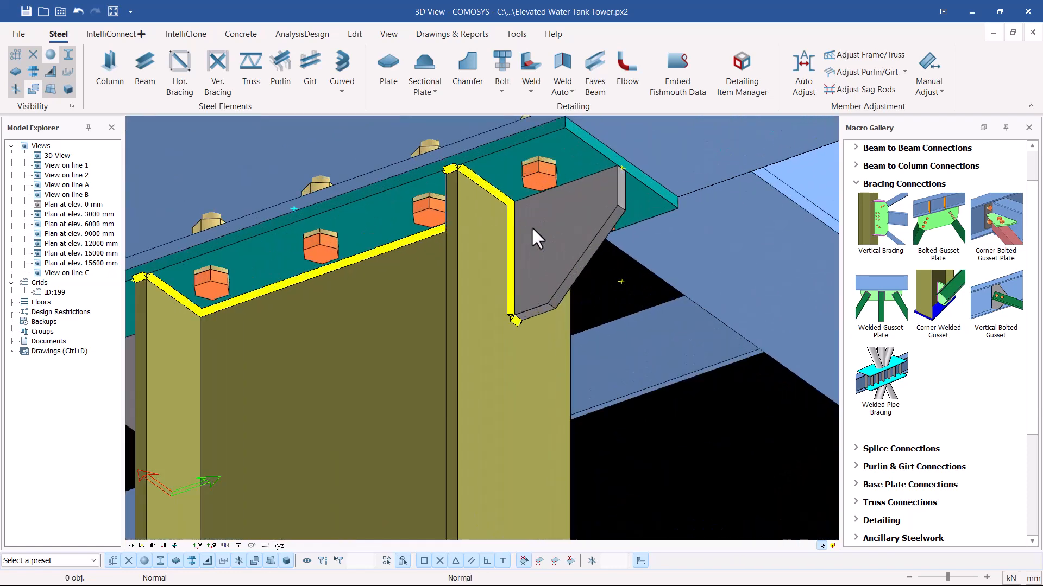
middle_click_drag(531, 226, 456, 234)
scroll(526, 218, "down", 1)
scroll(505, 221, "down", 6)
left_click(491, 233)
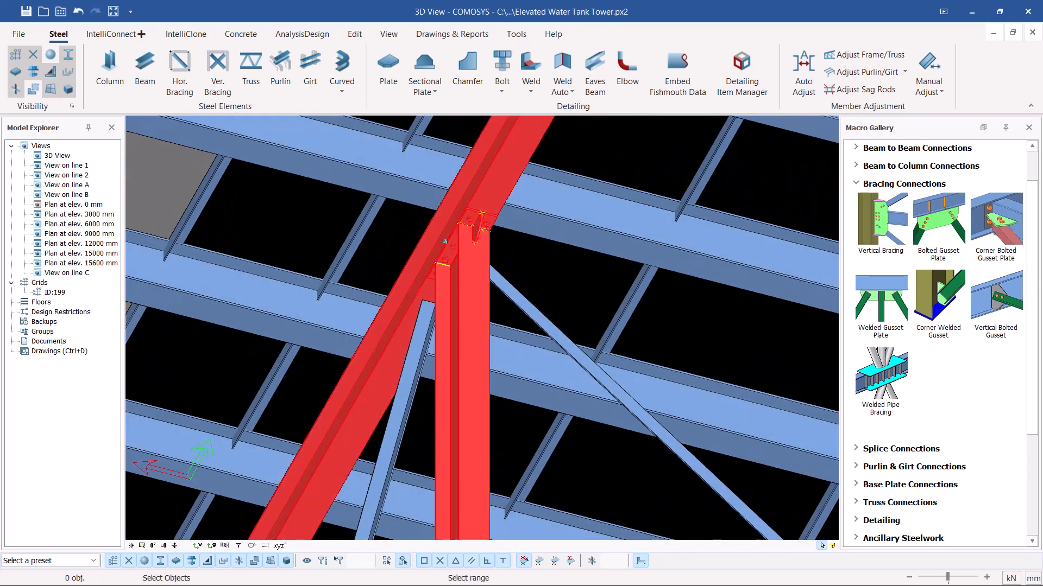
left_click_drag(484, 254, 413, 237)
middle_click_drag(499, 253, 467, 266)
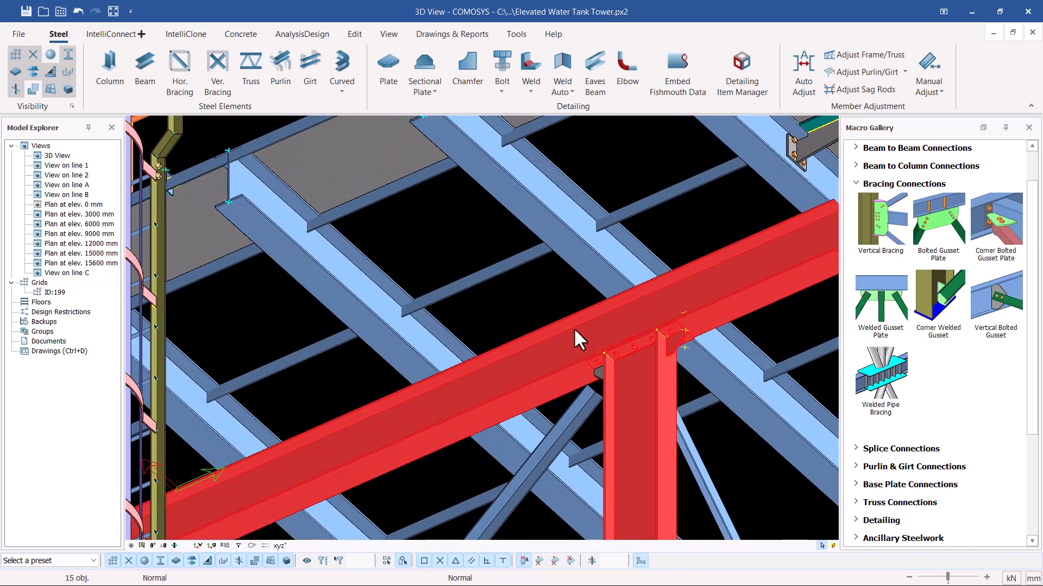
scroll(605, 386, "up", 4)
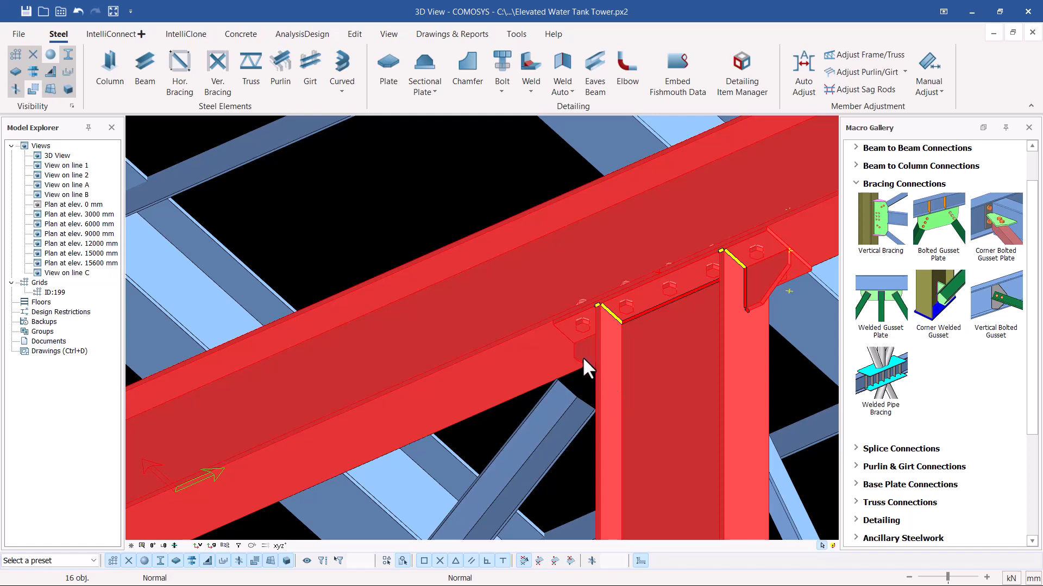
scroll(407, 228, "down", 4)
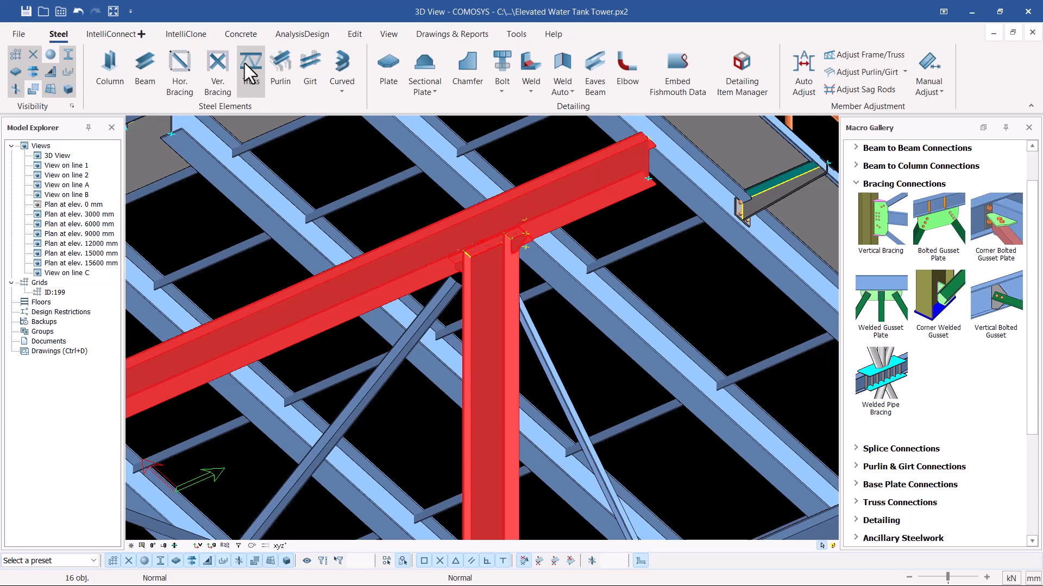
Try to clone the selected column-to-beam connection to all similar joints with IntelliClone's Clone All
left_click(190, 37)
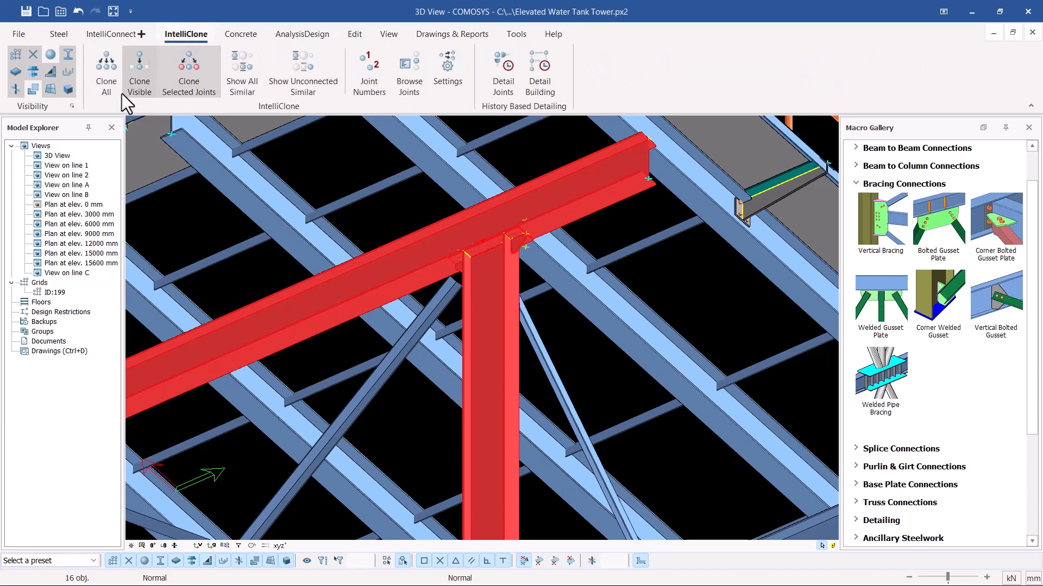
left_click(106, 88)
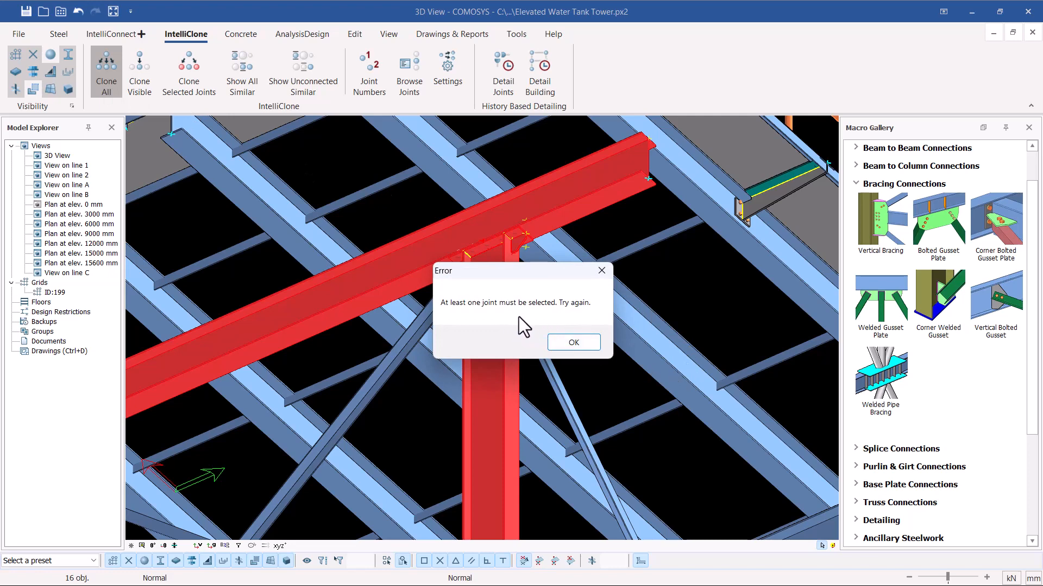
left_click(573, 342)
scroll(484, 248, "up", 2)
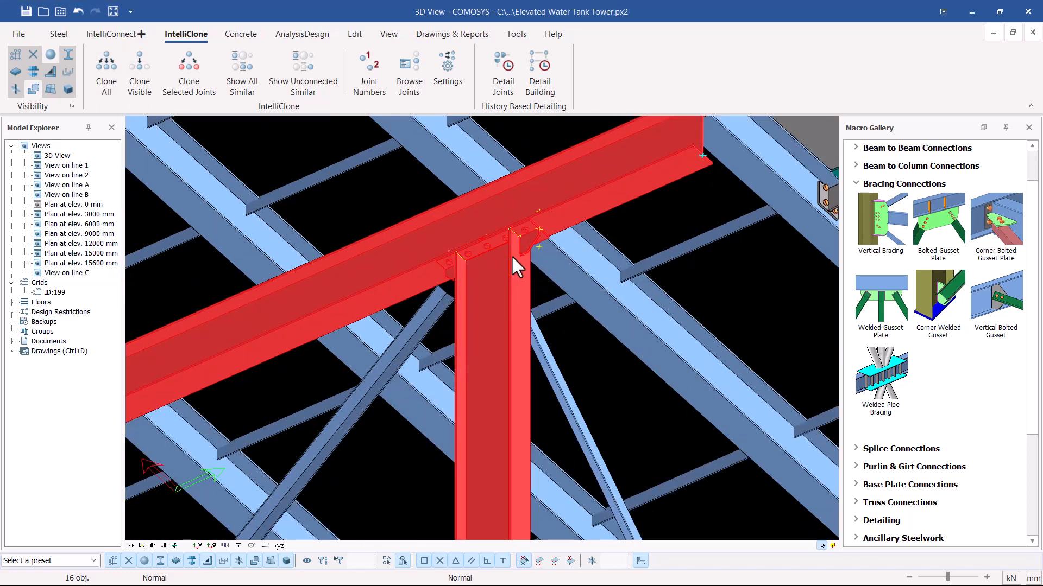
Select the connection again together with the beam crossing behind it, and try Clone All on this selection
middle_click_drag(513, 254, 563, 270)
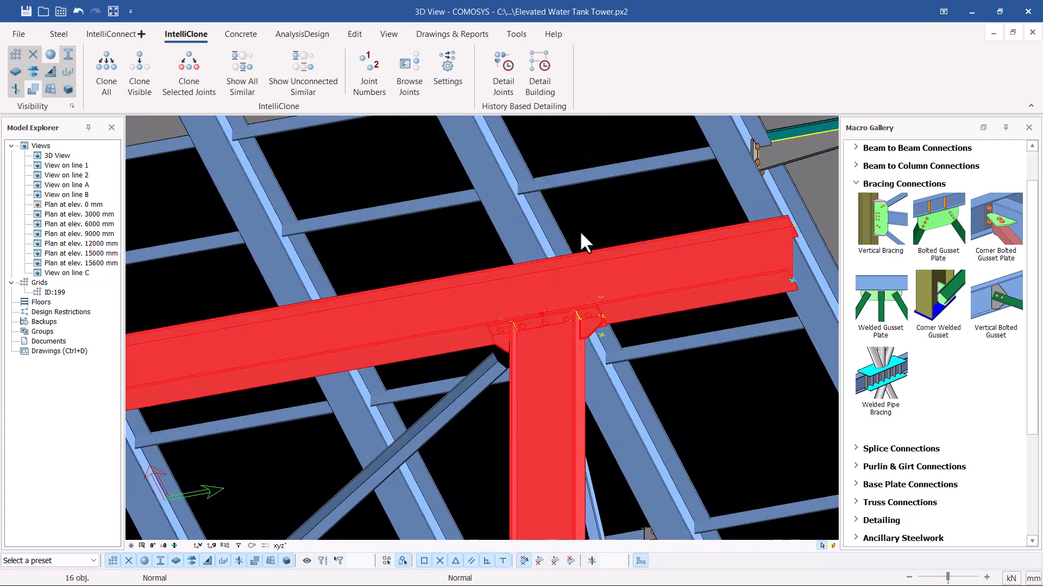
left_click_drag(604, 220, 478, 348)
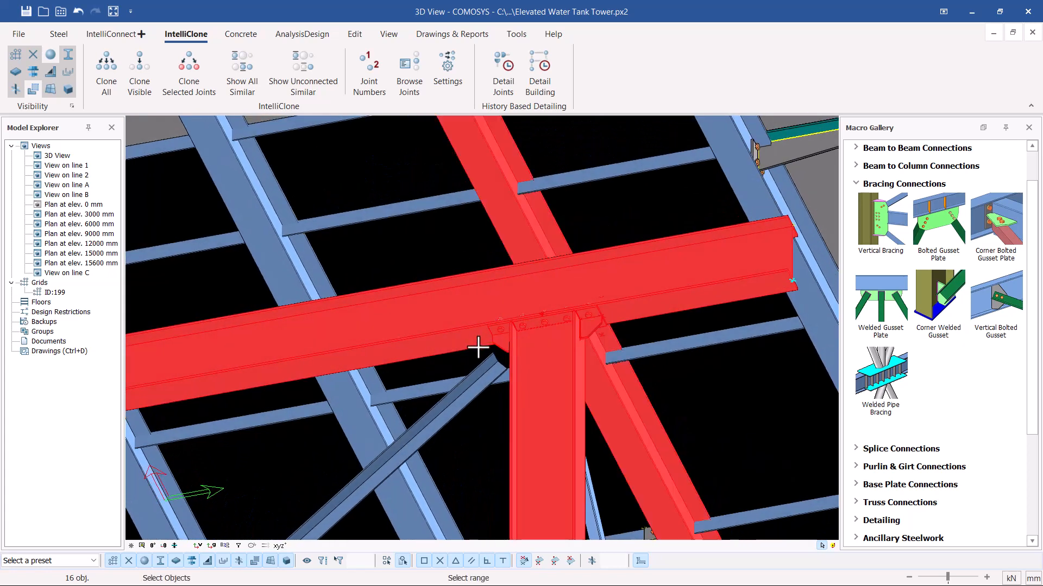
left_click(107, 82)
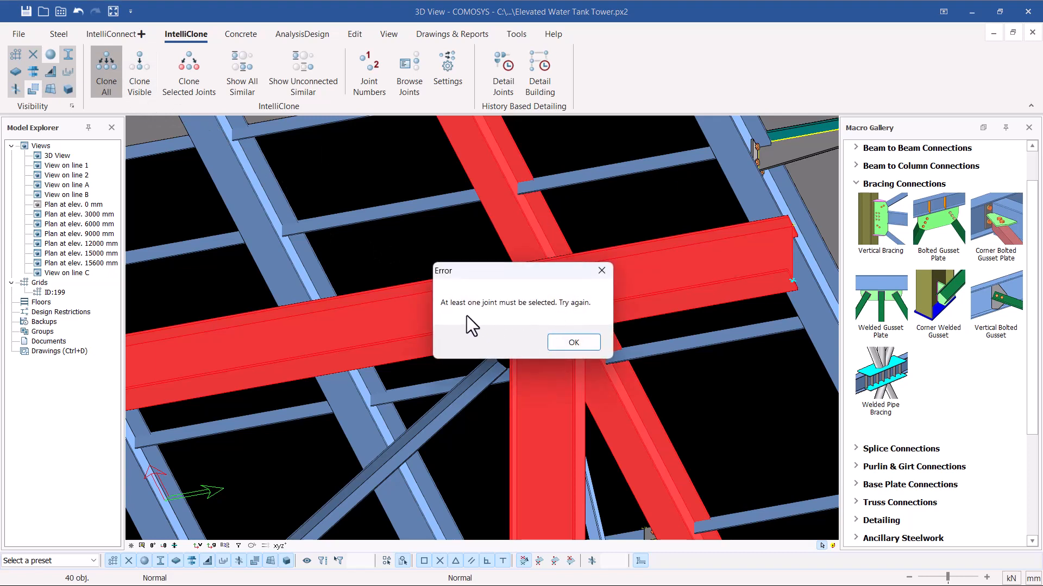
left_click(574, 343)
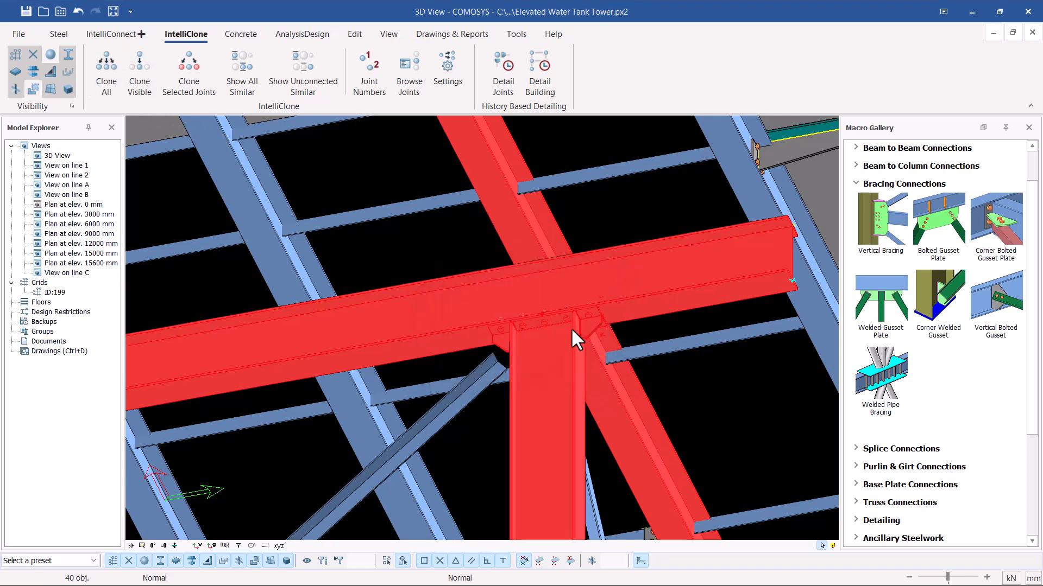
Remove the crossing beam and the supported beam from the selection, and retry Clone All with the remaining connection parts
left_click(513, 213, "ctrl")
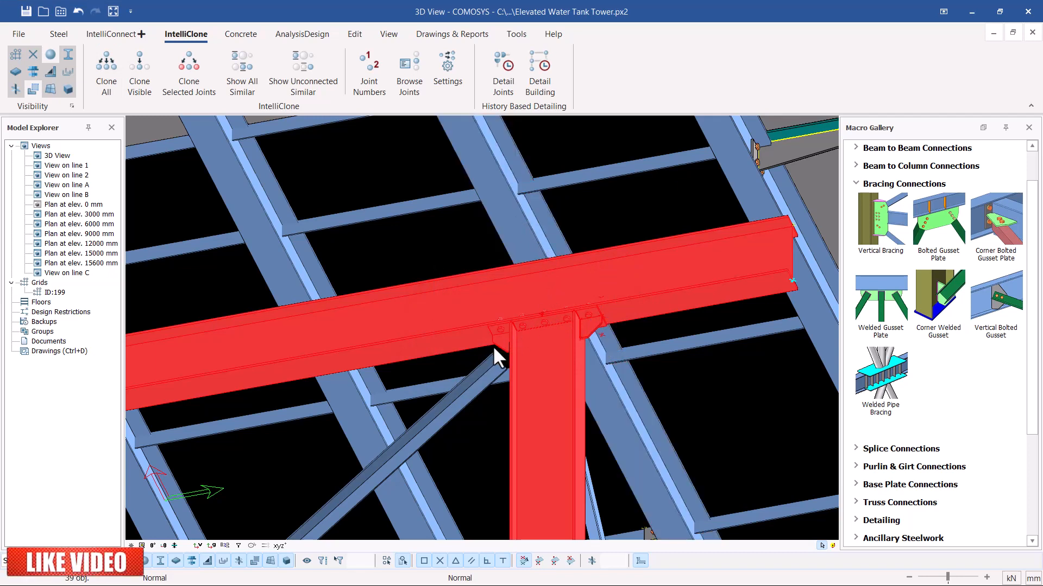
left_click(400, 307, "ctrl")
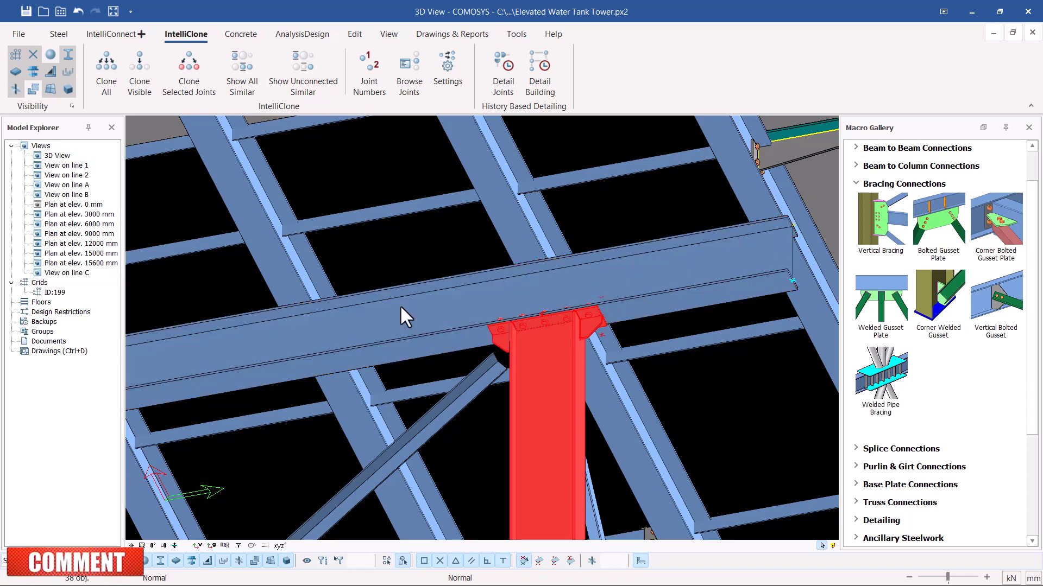
left_click(105, 90)
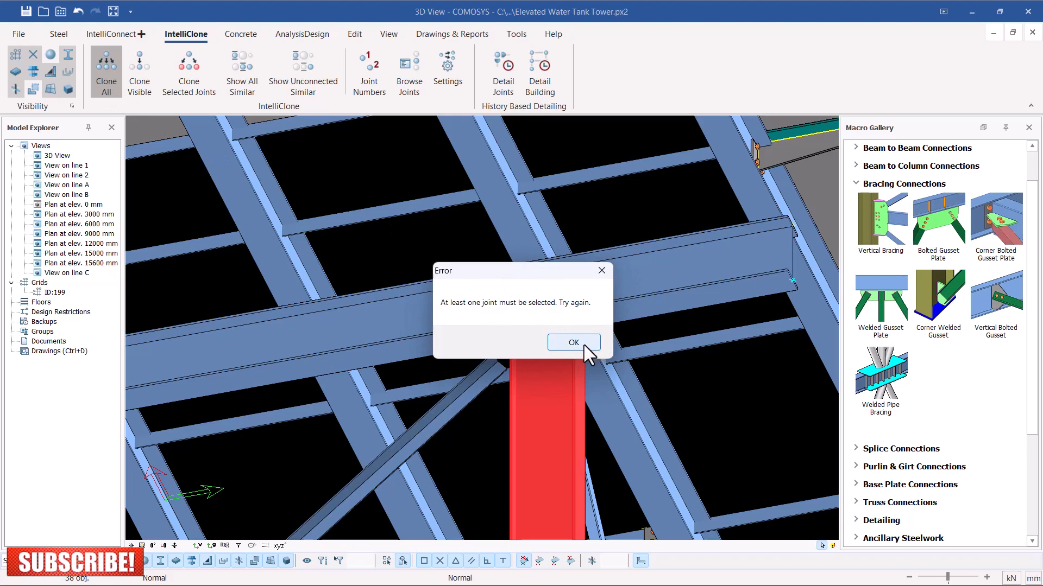
left_click(569, 343)
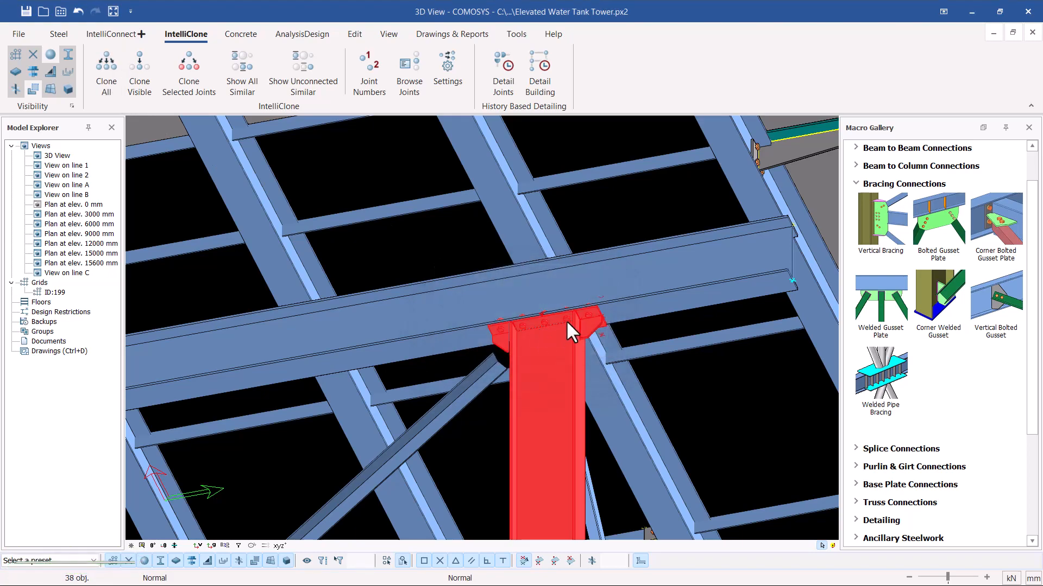
Select everything around the connection from the column's other side, try Clone All on it, and clear the selection
middle_click_drag(563, 318, 364, 333)
left_click_drag(589, 182, 498, 353)
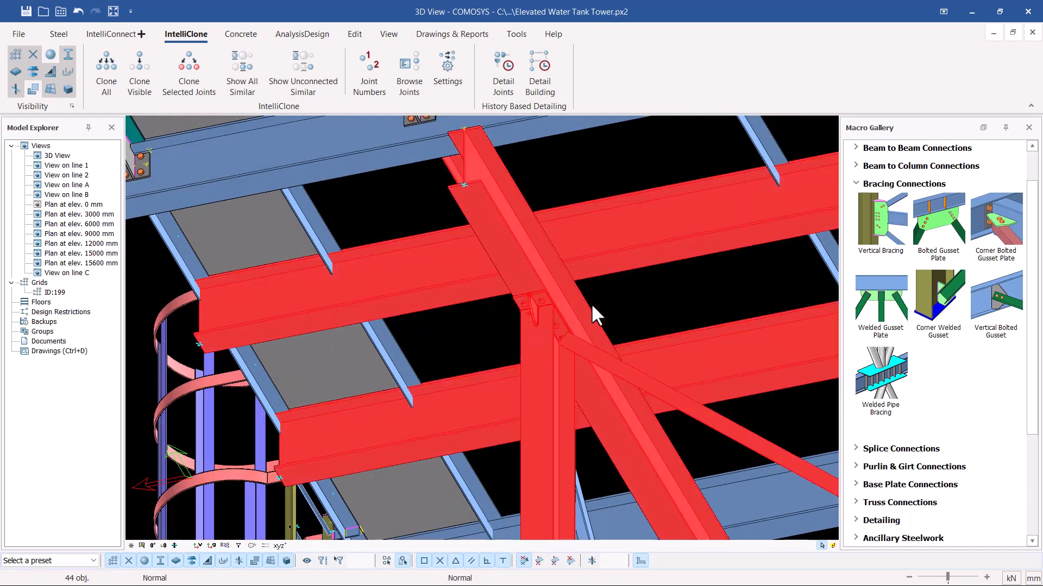
left_click(107, 73)
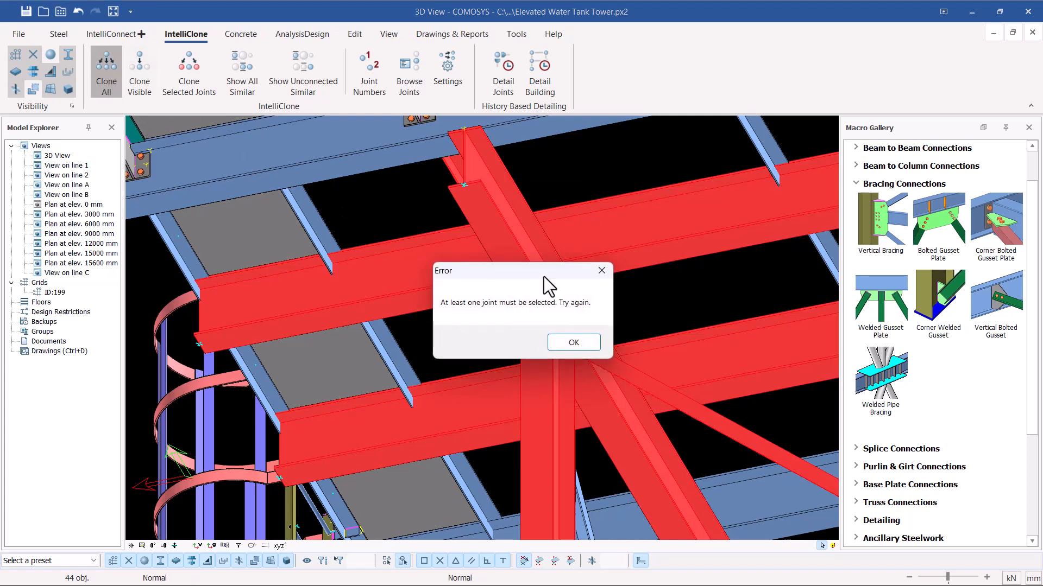
left_click(572, 342)
left_click(641, 308)
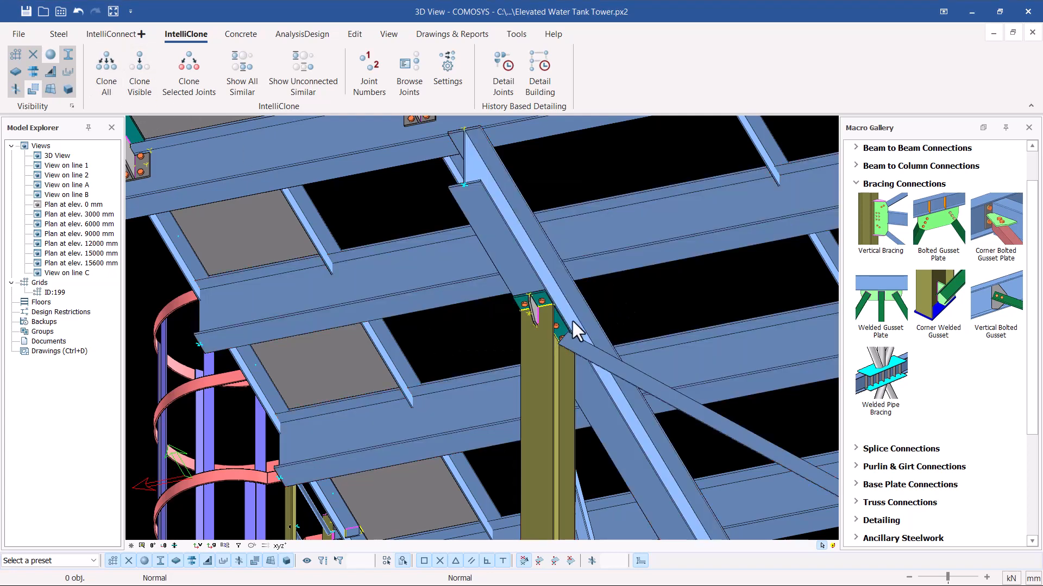
Select only the column, the bolted top plate and both chamfered stiffener plates
middle_click_drag(573, 322, 500, 341)
scroll(543, 329, "up", 3)
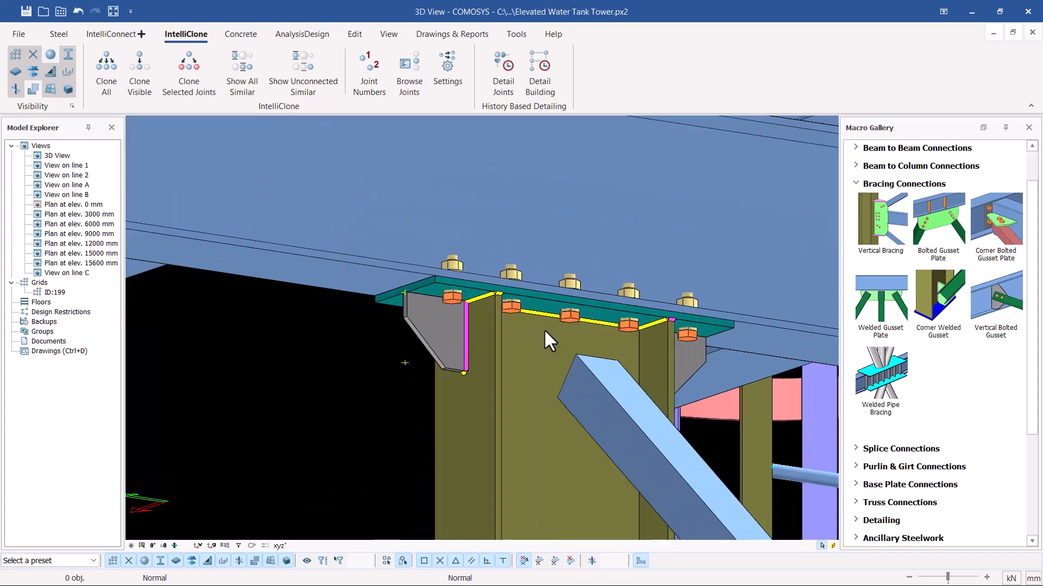
left_click(513, 353)
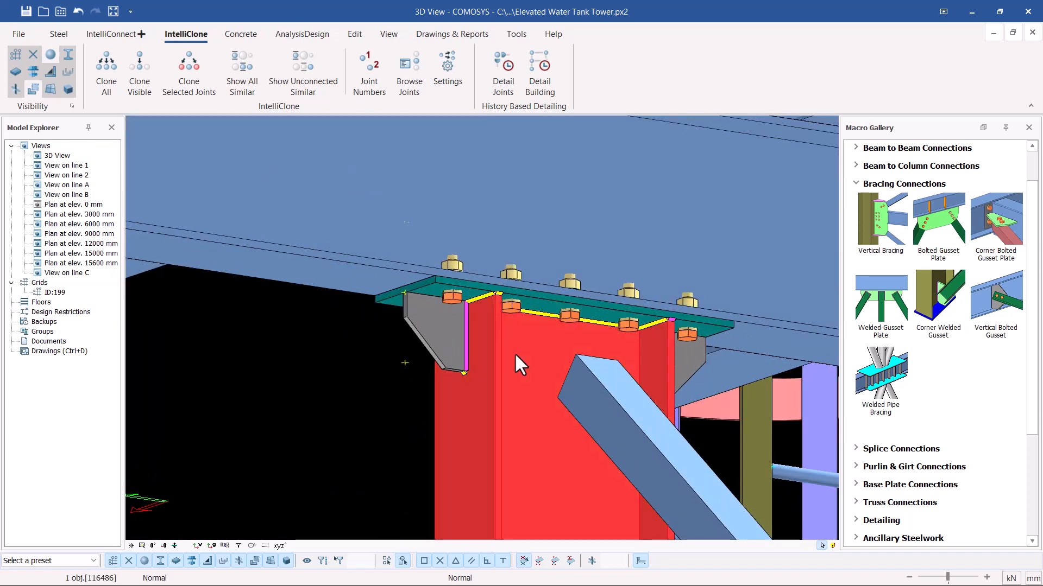
scroll(506, 329, "up", 2)
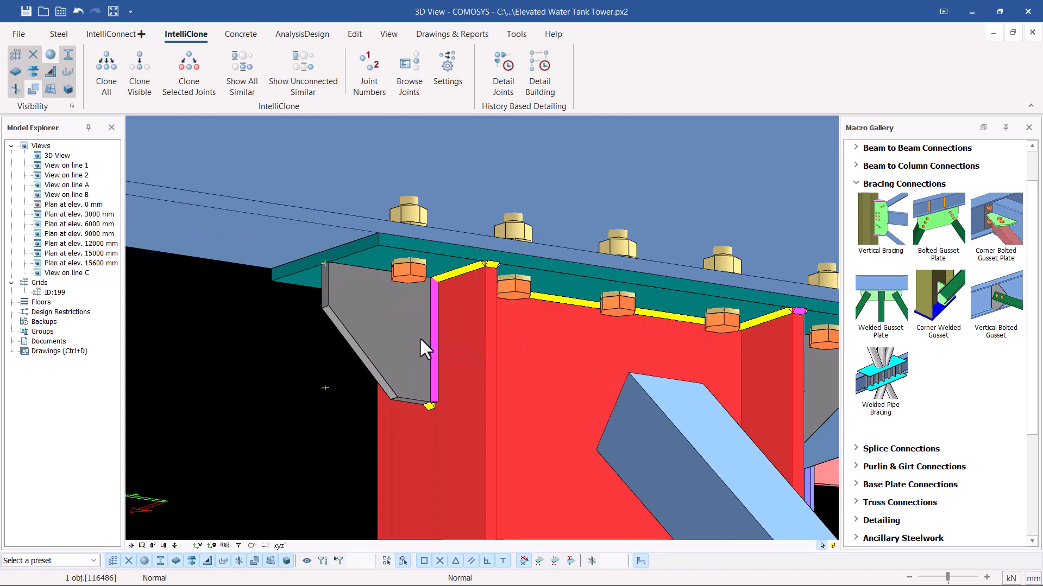
left_click(369, 248)
scroll(368, 248, "down", 3)
scroll(667, 332, "up", 2)
left_click(666, 332)
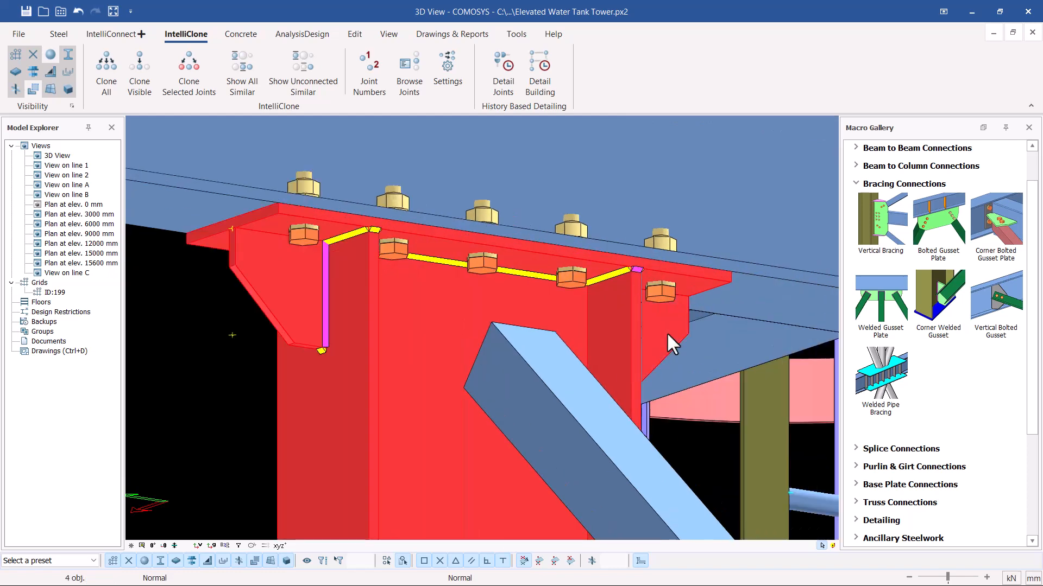
Make the joint symbols larger and add the joint at the middle of the bolted top plate to the selection
scroll(666, 331, "down", 3)
middle_click_drag(659, 324, 755, 272)
middle_click_drag(554, 277, 587, 266)
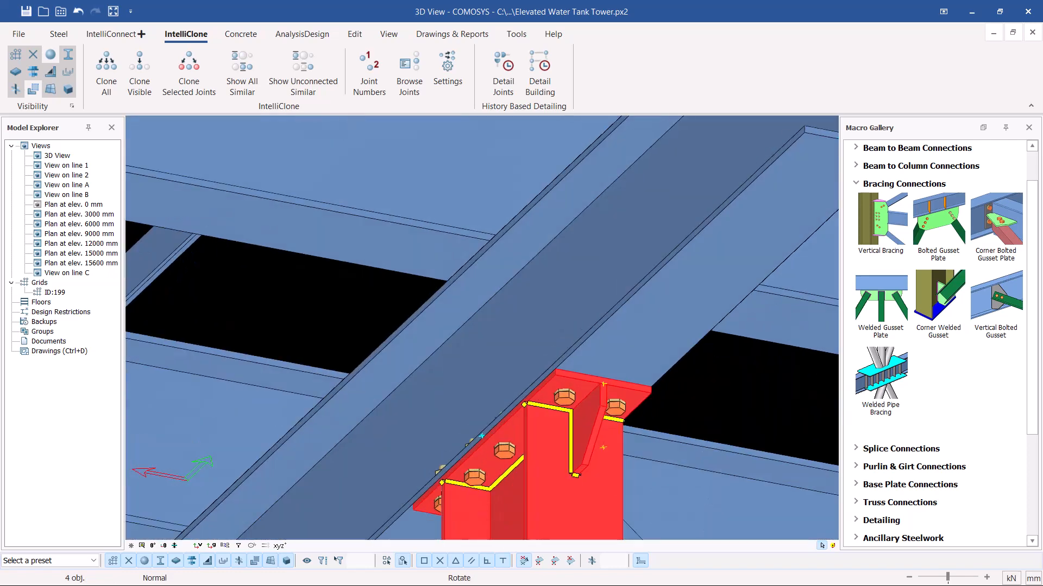
scroll(588, 266, "down", 3)
scroll(563, 347, "up", 4)
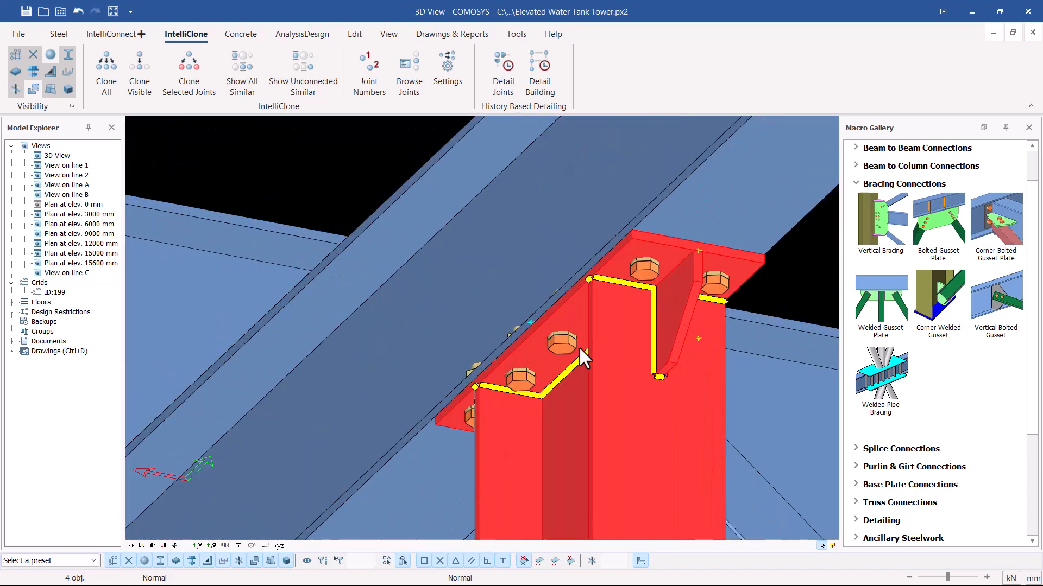
middle_click_drag(579, 346, 605, 353)
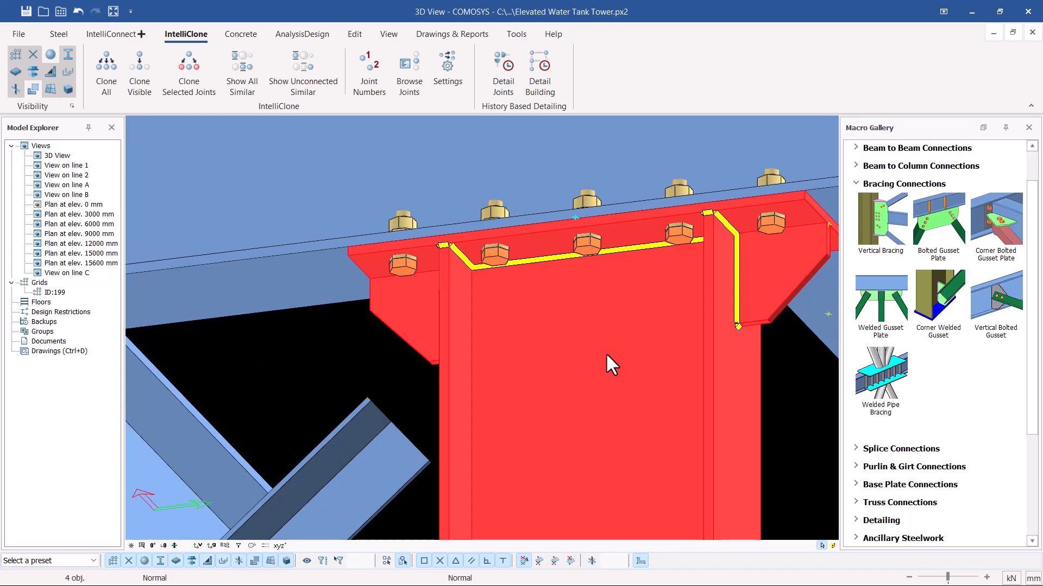
left_click(50, 54)
scroll(578, 216, "up", 2)
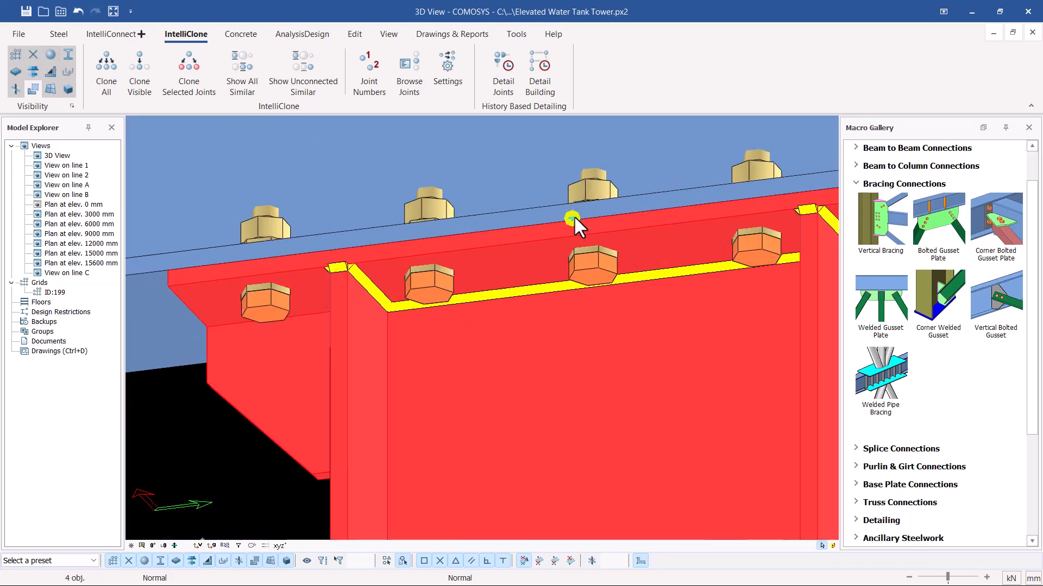
scroll(573, 215, "down", 5)
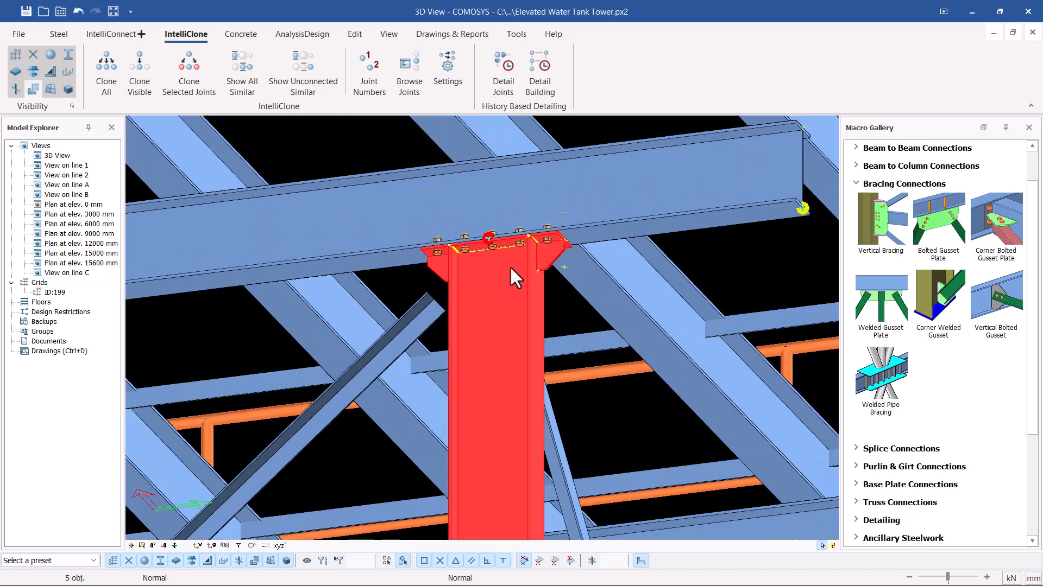
Run Clone All on the selected joint to review its Intelli Clone report, cancel the cloning and clear the selection
left_click(107, 84)
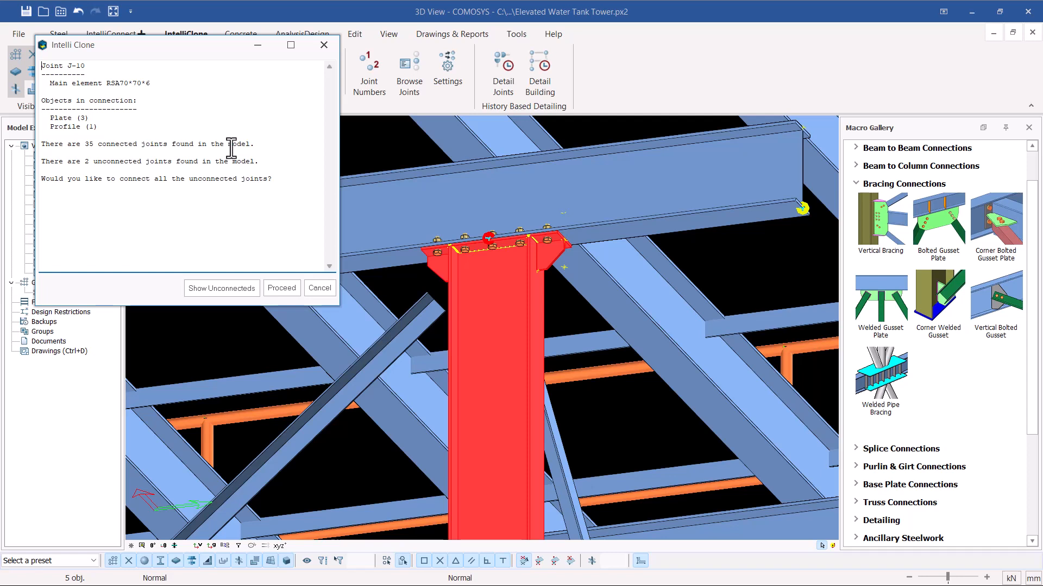
left_click(319, 289)
key("Escape")
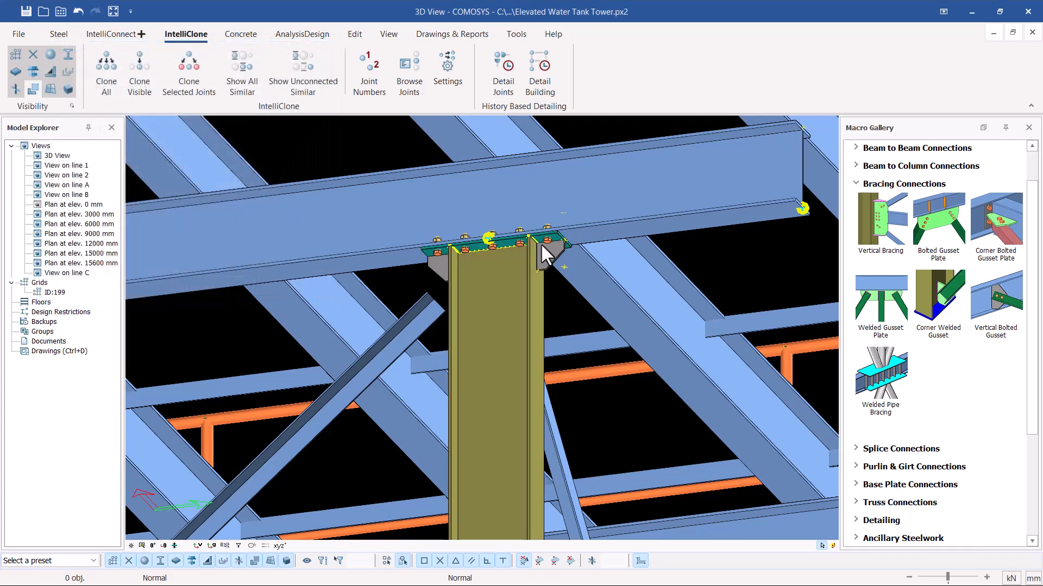
Select all members, plates and joints around the column top in one range, and try Clone All on them
middle_click_drag(541, 244, 489, 221)
middle_click_drag(491, 271, 504, 343)
scroll(505, 344, "up", 2)
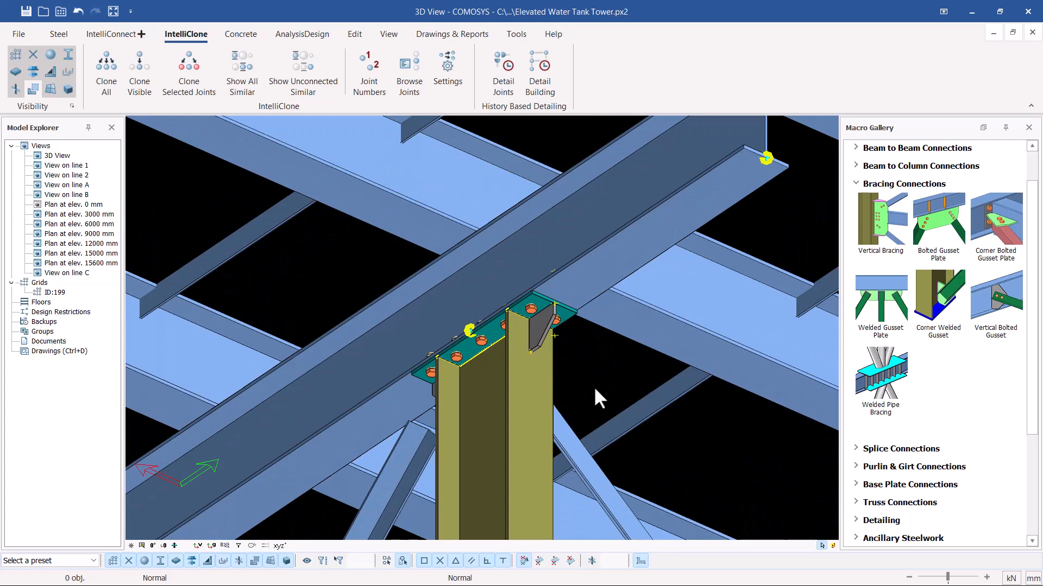
left_click_drag(594, 386, 378, 338)
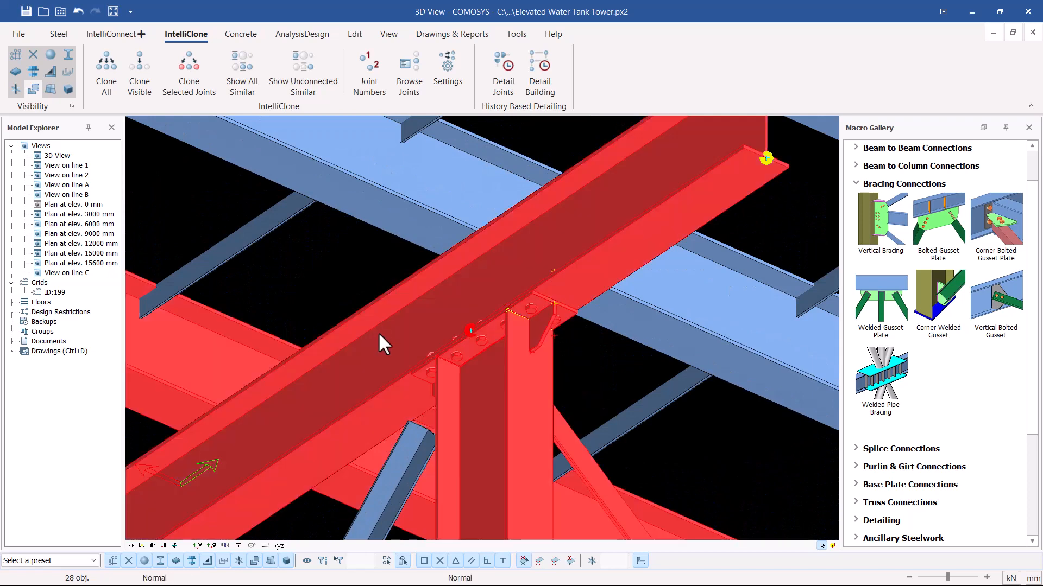
scroll(470, 268, "down", 2)
middle_click_drag(464, 324, 445, 304)
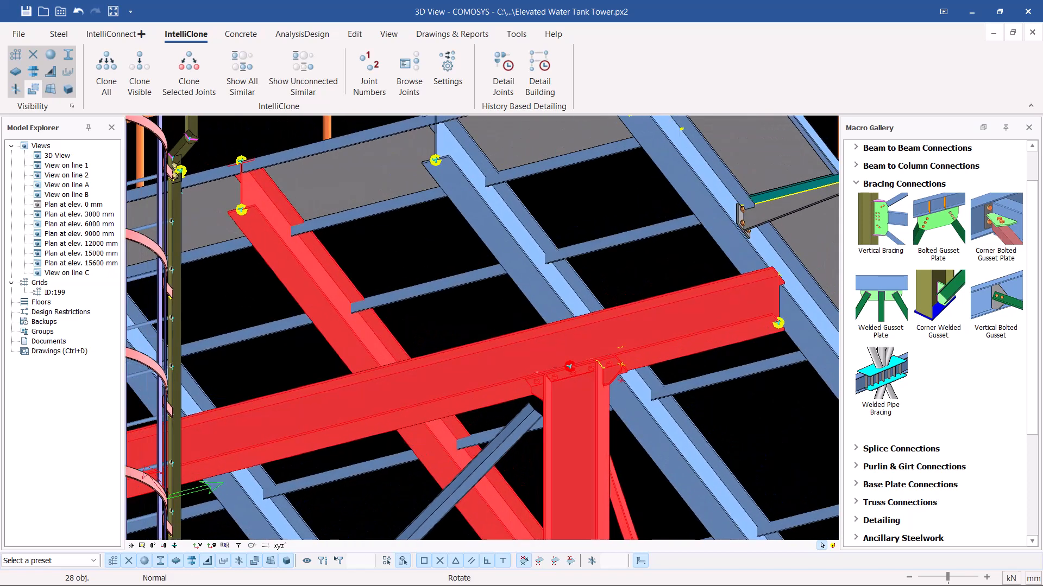
left_click(104, 76)
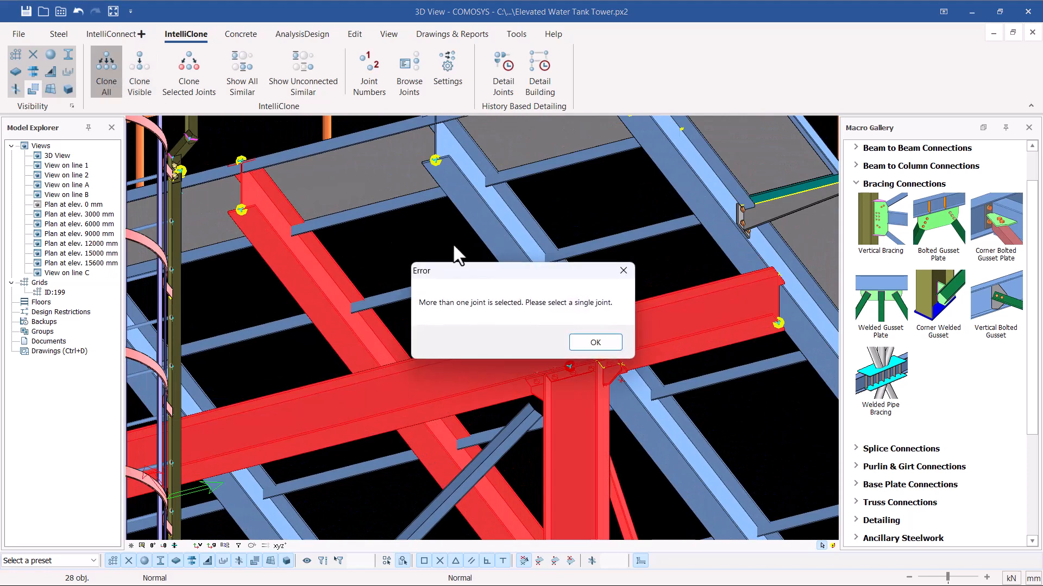
left_click(594, 342)
Clear the selection of the connection and its surrounding members
scroll(391, 234, "down", 1)
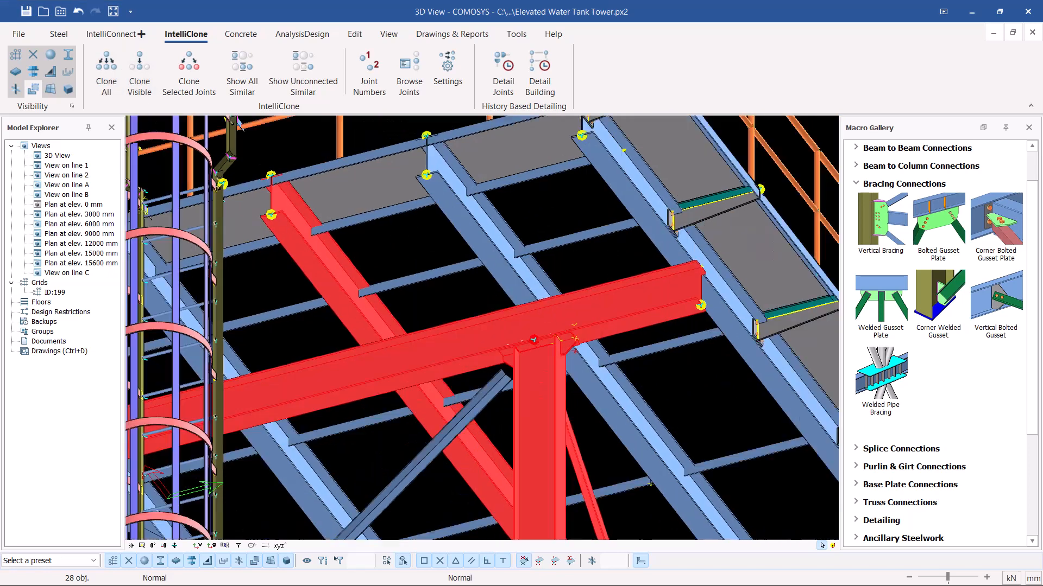
scroll(450, 278, "down", 2)
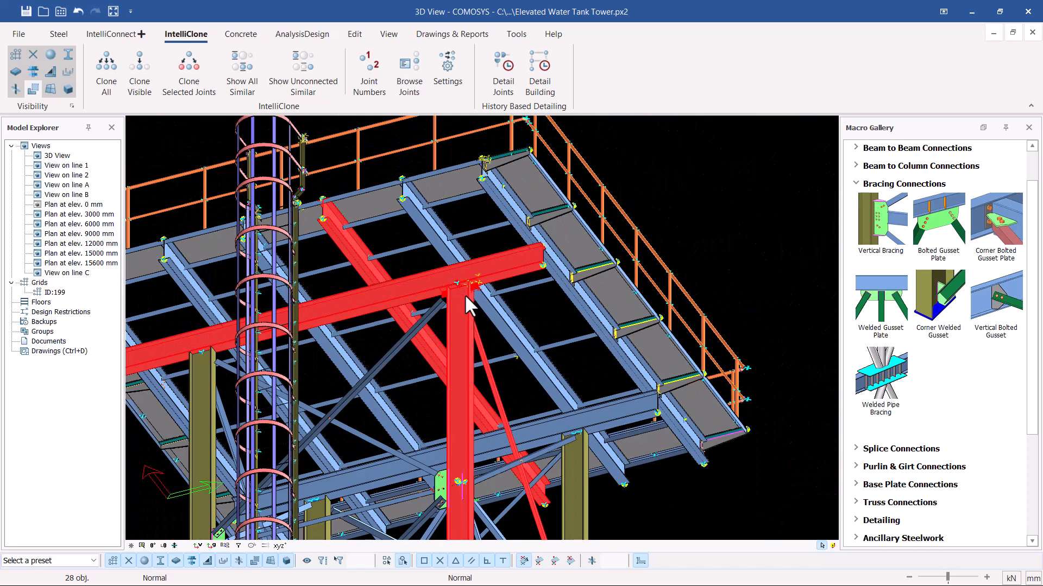
scroll(465, 294, "up", 3)
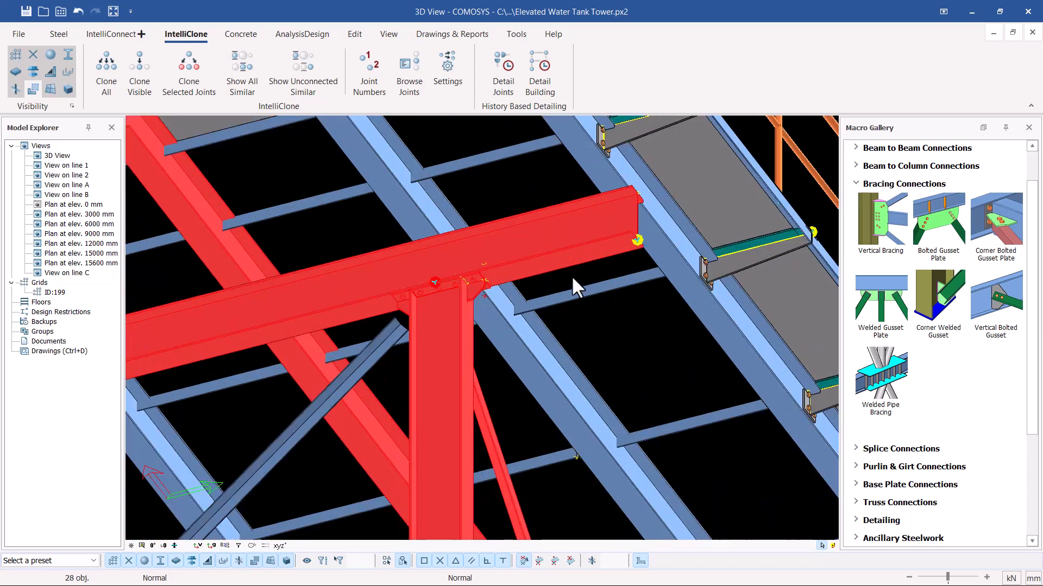
left_click(571, 276)
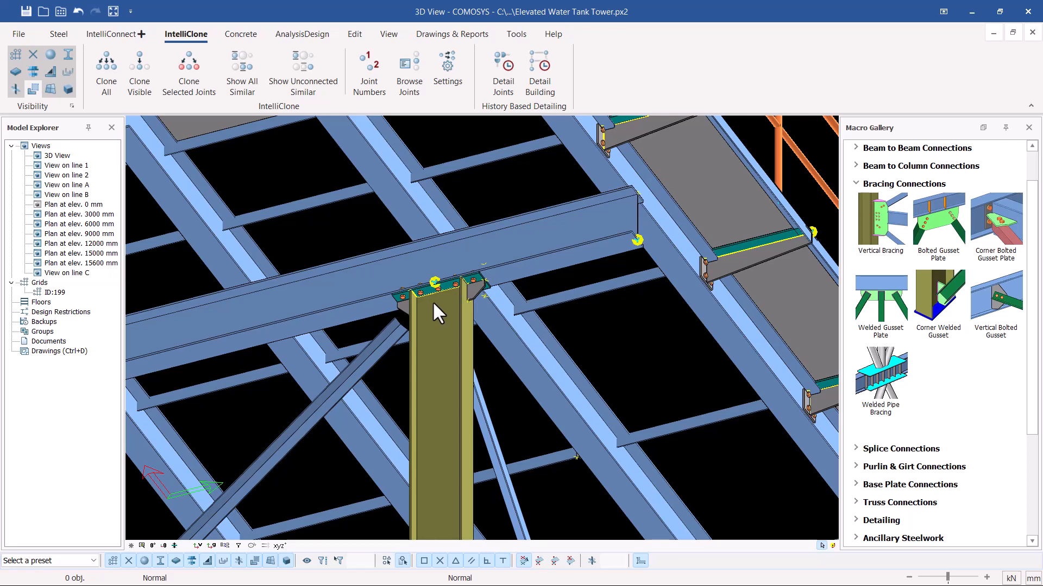
scroll(442, 291, "up", 5)
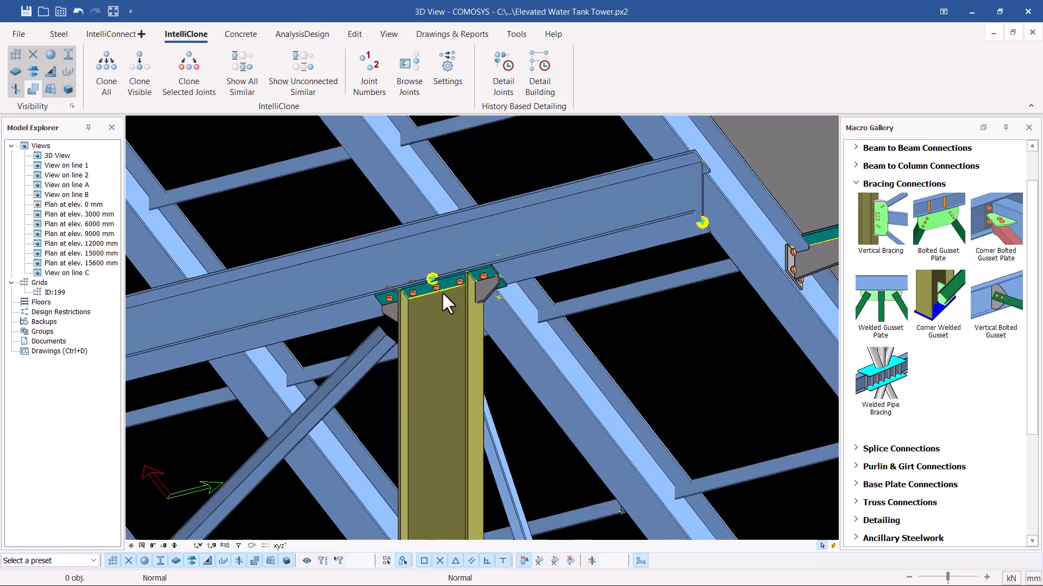
scroll(442, 292, "down", 4)
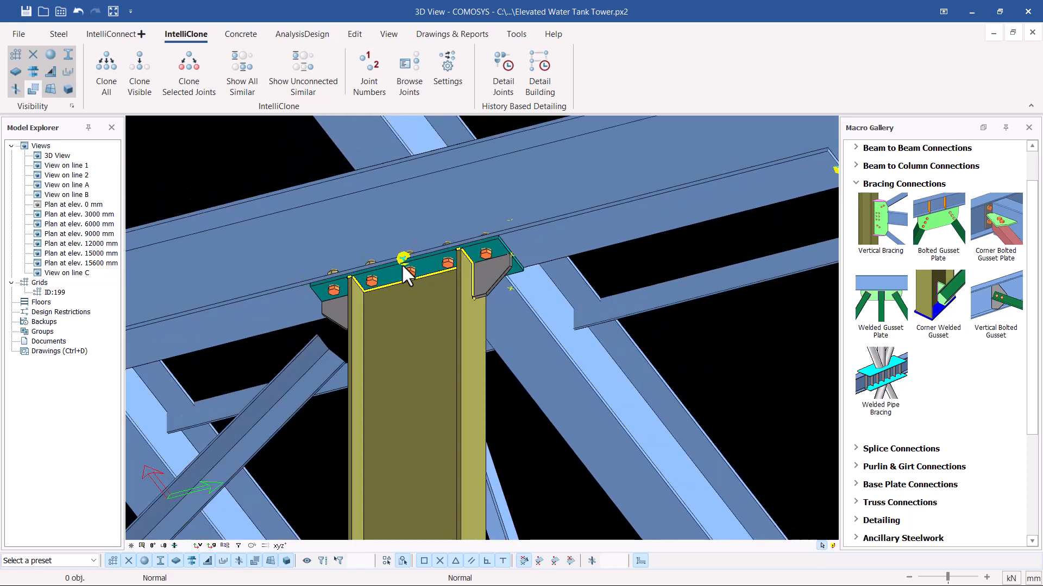